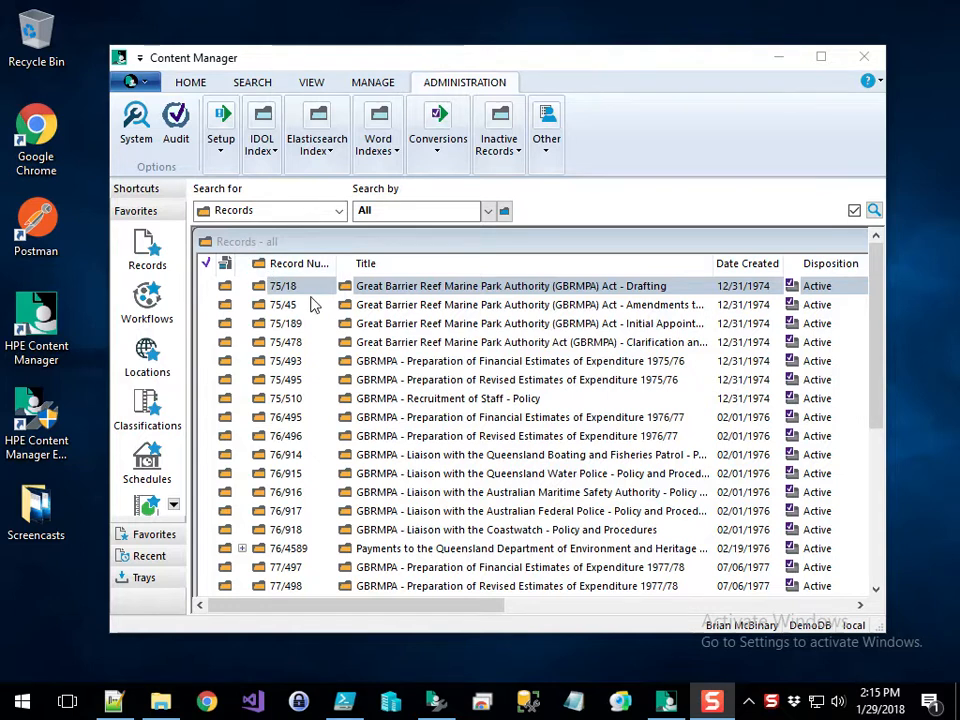
Step: Count all records in the current record list and dismiss the result
{"action": "left_click_drag", "start_coordinate": [499, 54], "coordinate": [507, 30]}
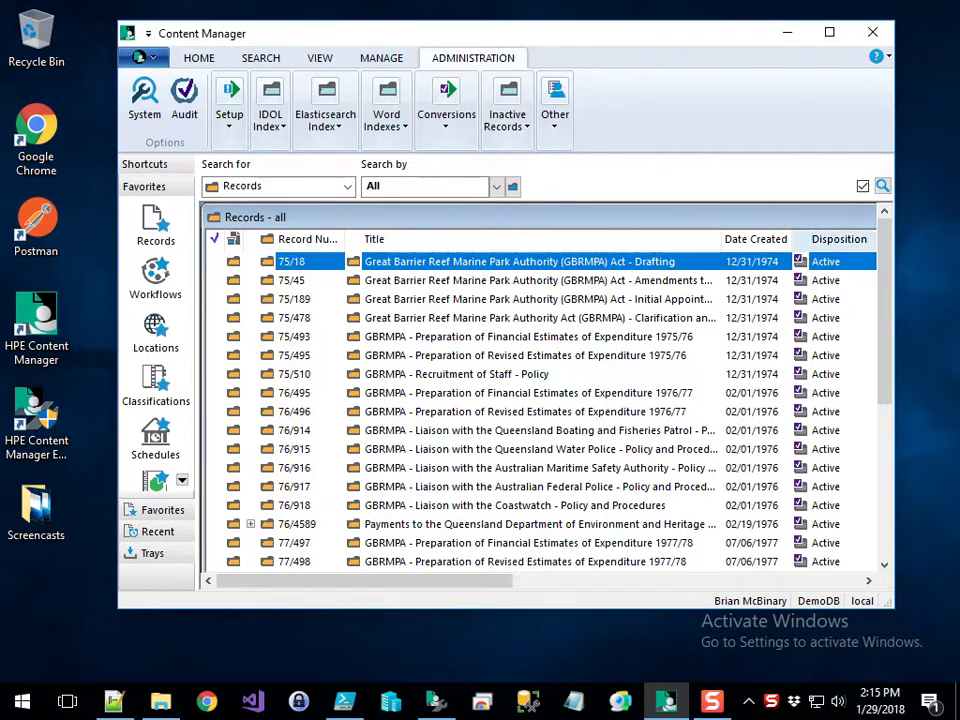
{"action": "left_click", "coordinate": [255, 58]}
{"action": "left_click", "coordinate": [688, 105]}
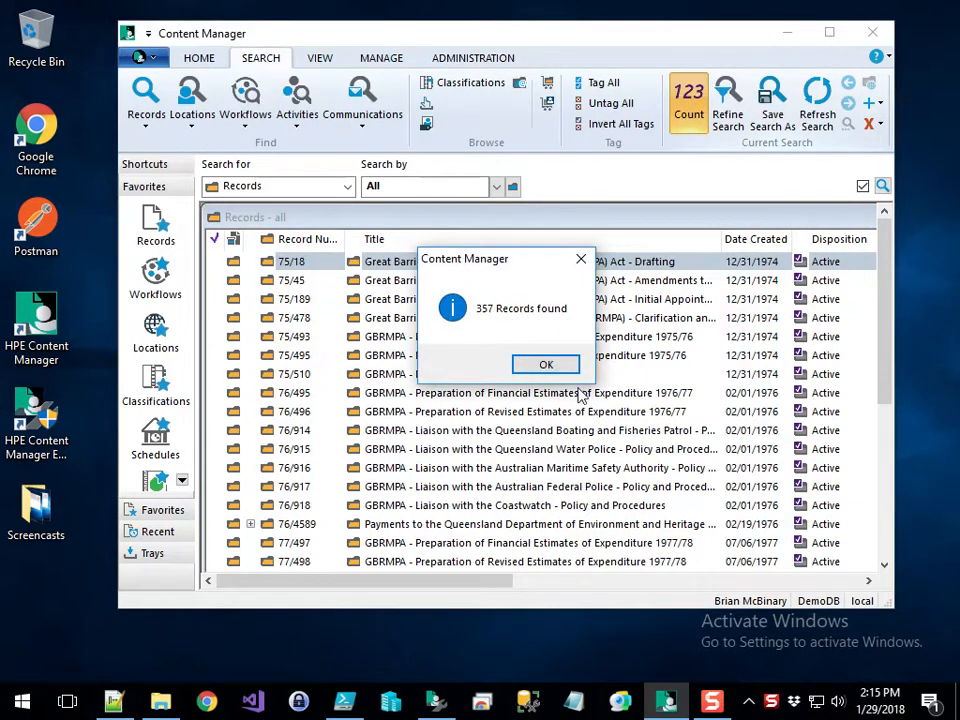
{"action": "left_click", "coordinate": [550, 368]}
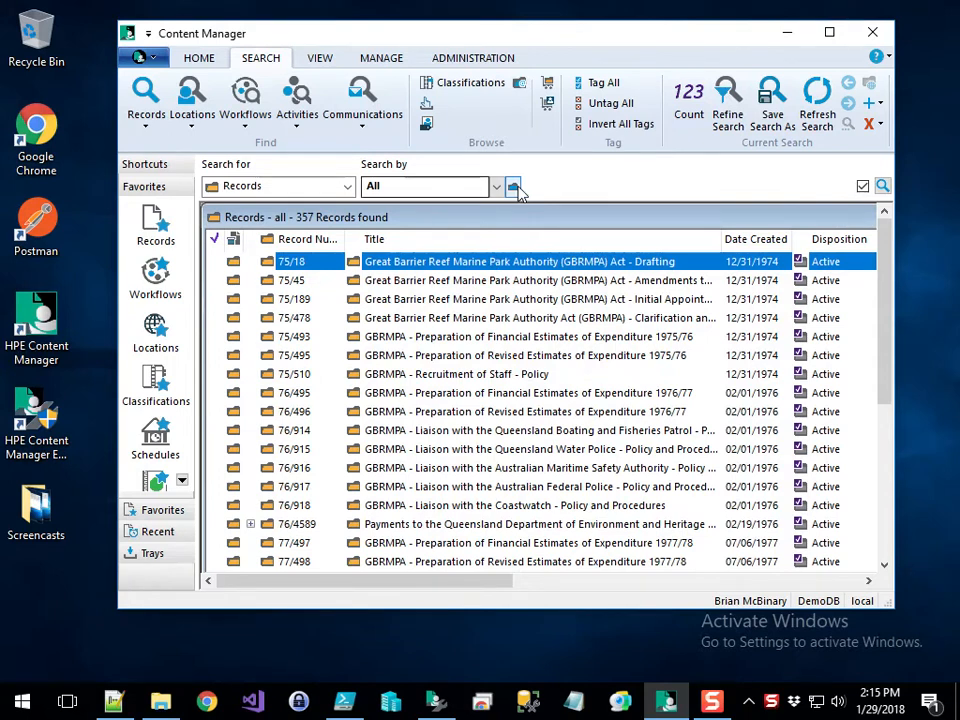
Step: Choose destroyOn (Date To destroy) from the Retention and Disposal category as the record search method
{"action": "left_click", "coordinate": [515, 190]}
{"action": "left_click_drag", "start_coordinate": [596, 109], "coordinate": [304, 75]}
{"action": "scroll", "coordinate": [270, 278], "scroll_direction": "down", "scroll_amount": 2}
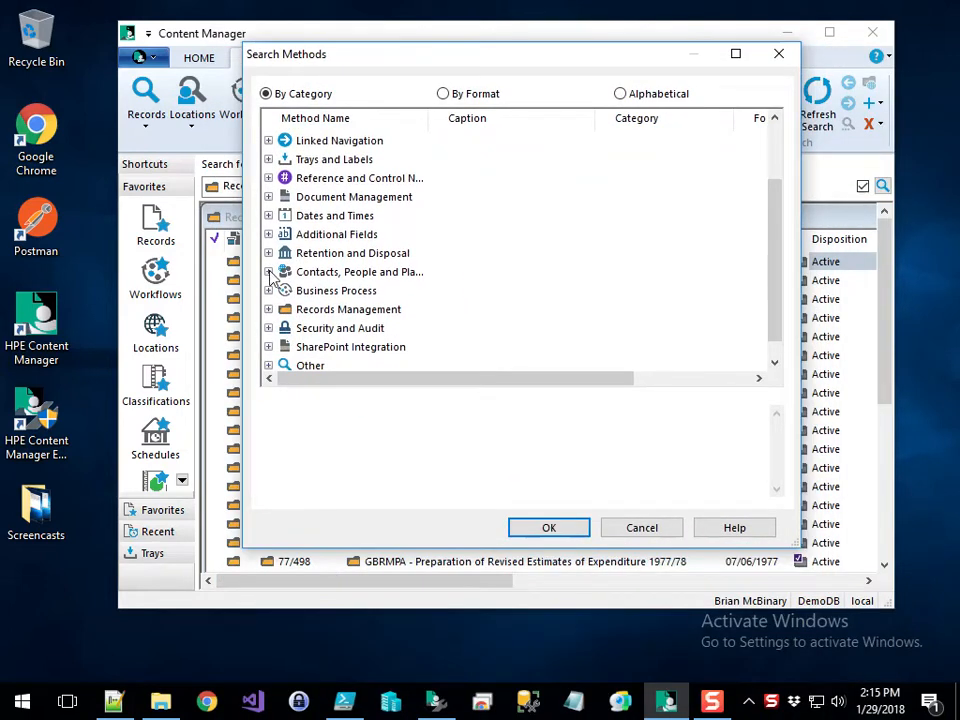
{"action": "left_click", "coordinate": [268, 253]}
{"action": "scroll", "coordinate": [420, 285], "scroll_direction": "down", "scroll_amount": 3}
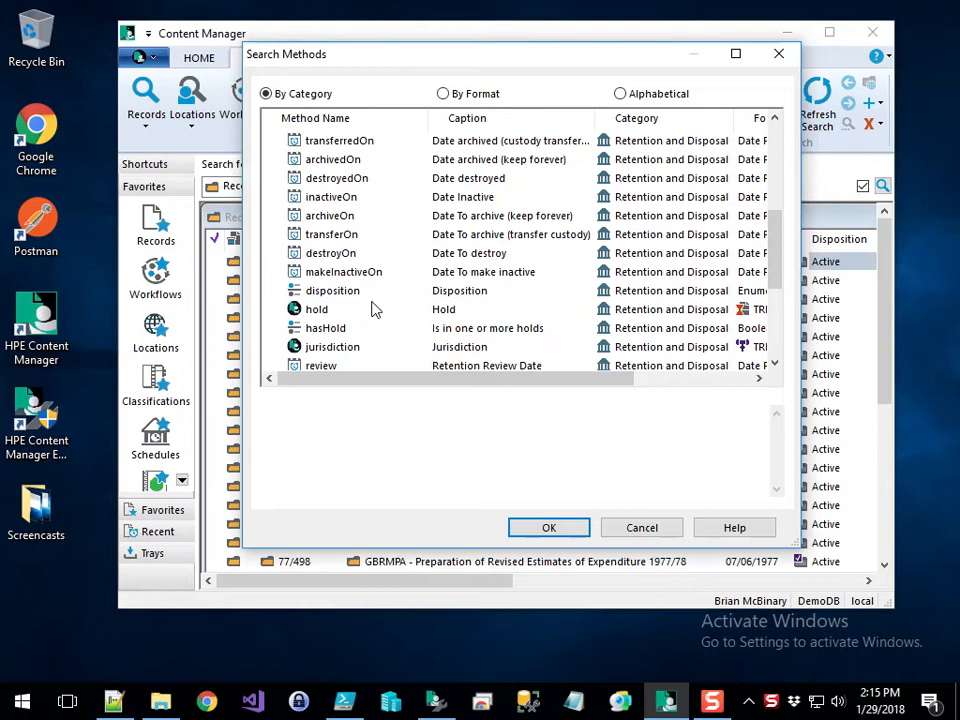
{"action": "scroll", "coordinate": [398, 298], "scroll_direction": "down", "scroll_amount": 1}
{"action": "left_click", "coordinate": [323, 236]}
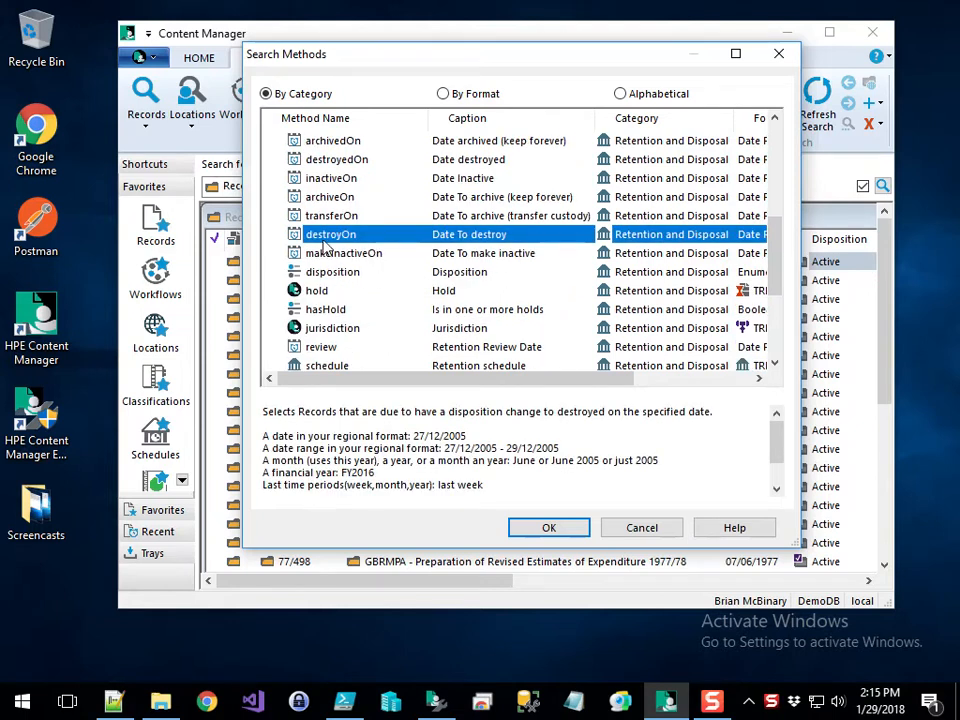
{"action": "left_click", "coordinate": [575, 527]}
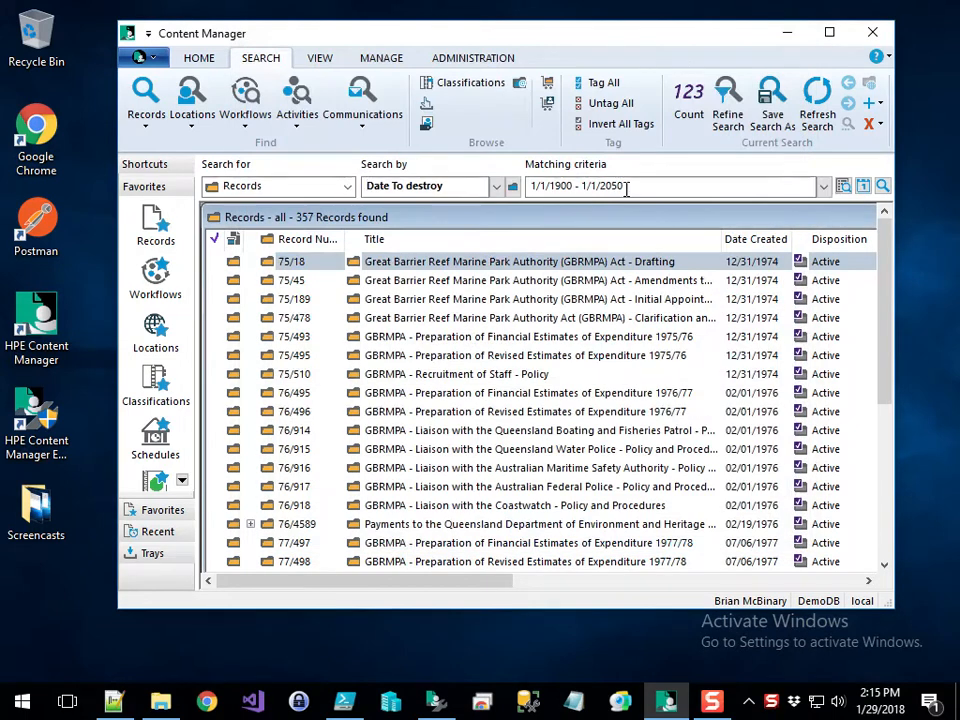
Step: Search for records with a Date To destroy in the range 1/1/1900 - 1/1/2050 and count the matches
{"action": "left_click", "coordinate": [627, 188]}
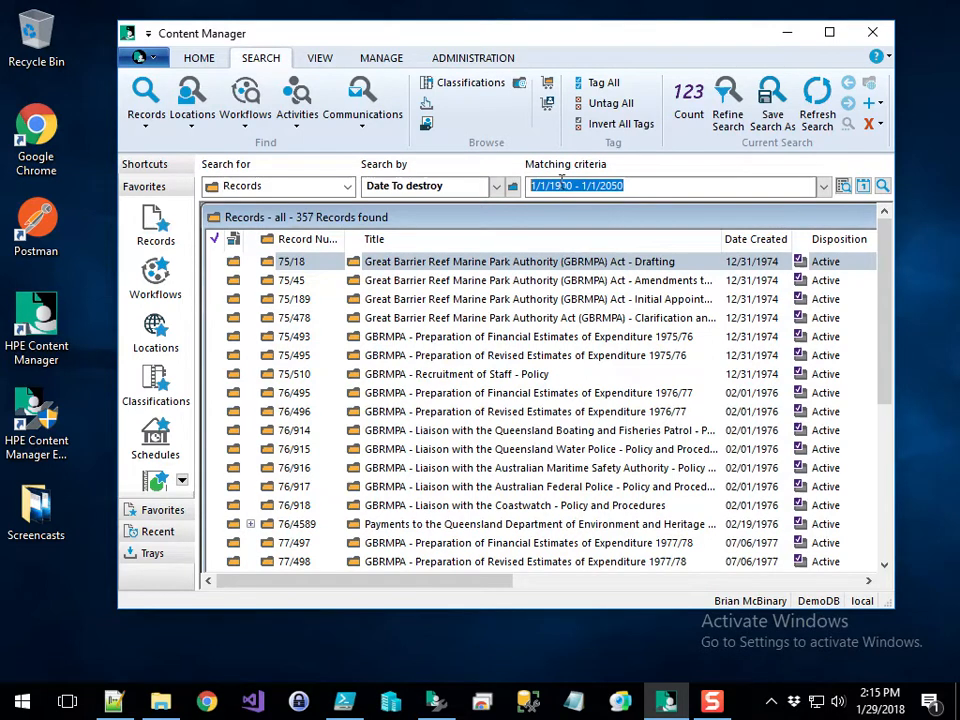
{"action": "left_click", "coordinate": [662, 191]}
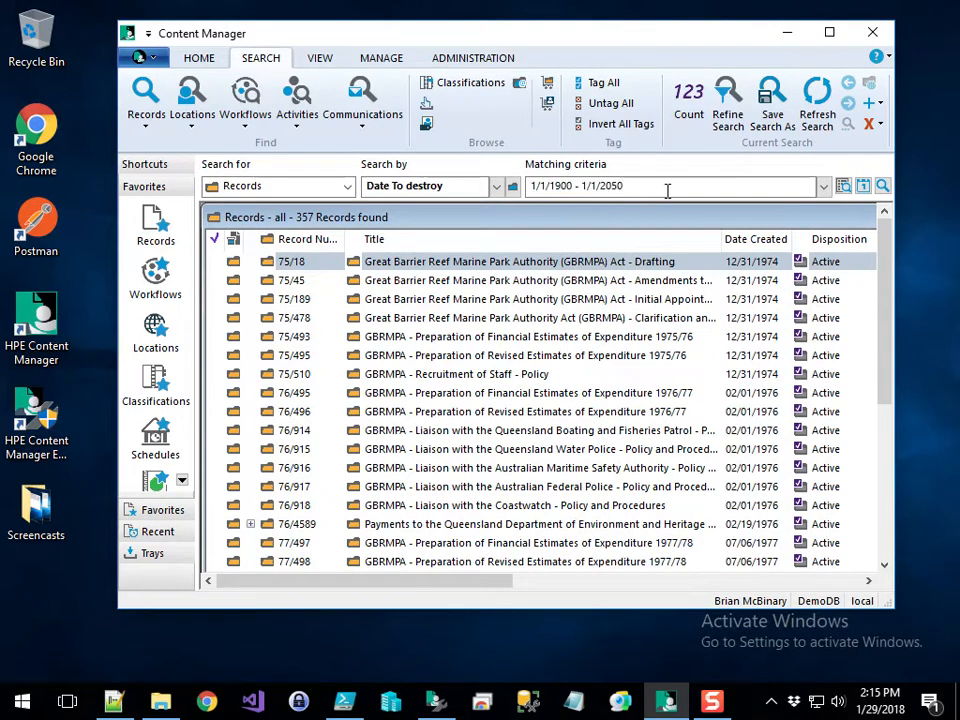
{"action": "key", "text": "Return"}
{"action": "left_click", "coordinate": [688, 100]}
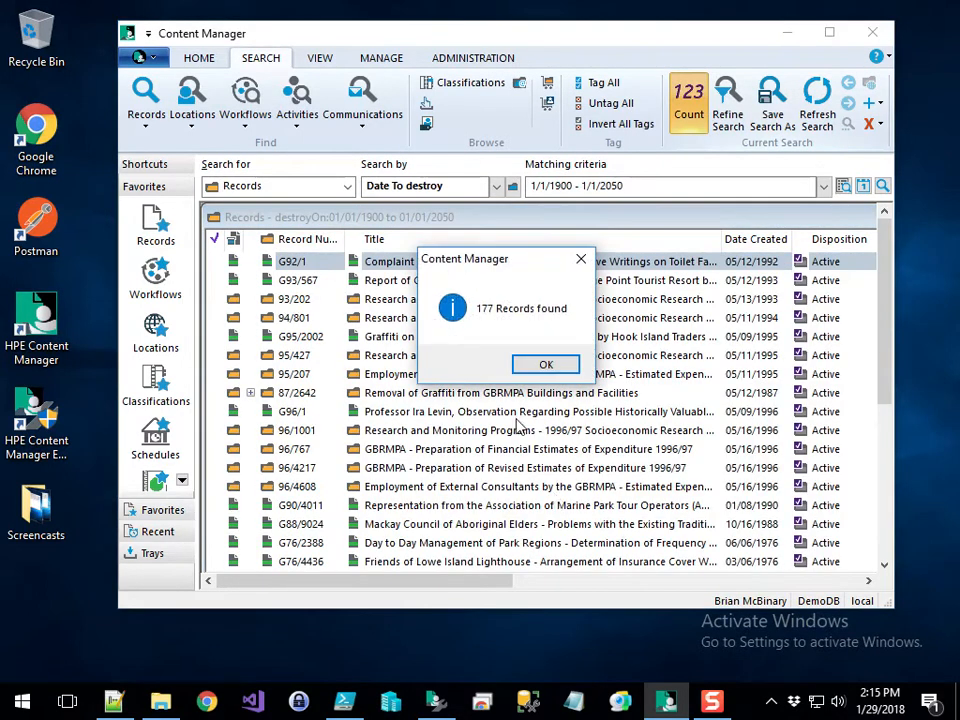
{"action": "left_click_drag", "start_coordinate": [521, 268], "coordinate": [458, 269]}
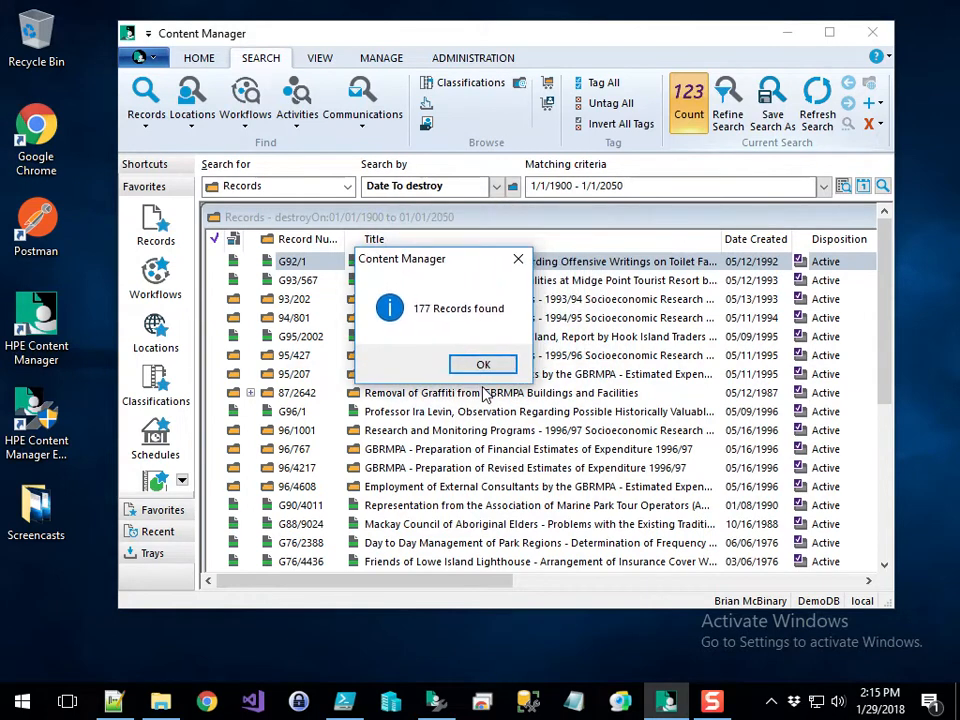
{"action": "left_click", "coordinate": [483, 364]}
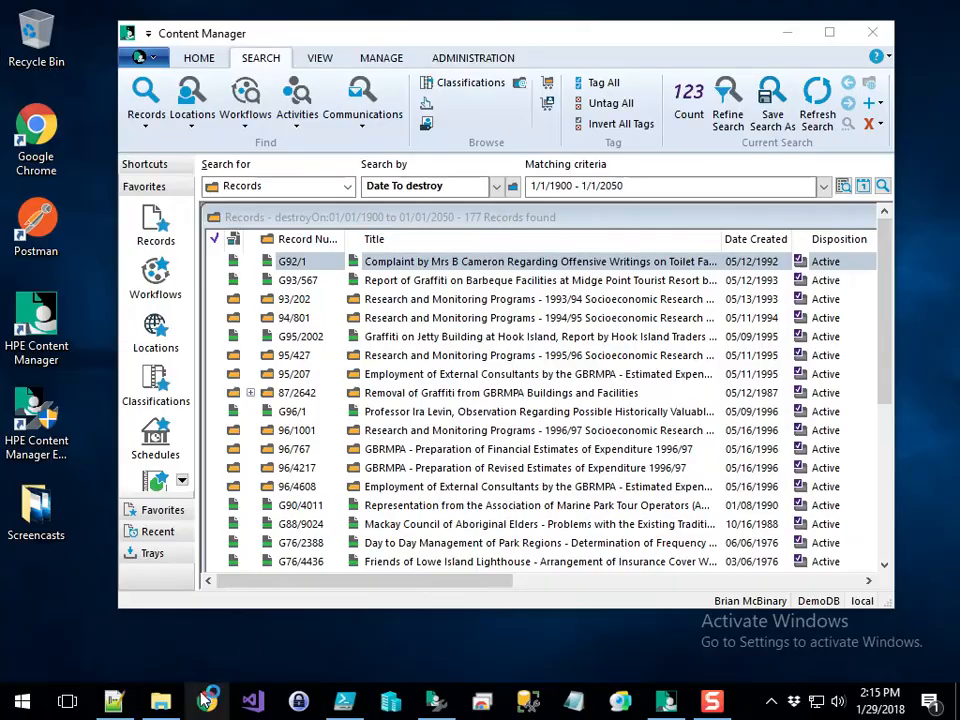
Step: Switch to Chrome, open the ElasticSearch Head extension and check the connected server's address
{"action": "left_click", "coordinate": [206, 701]}
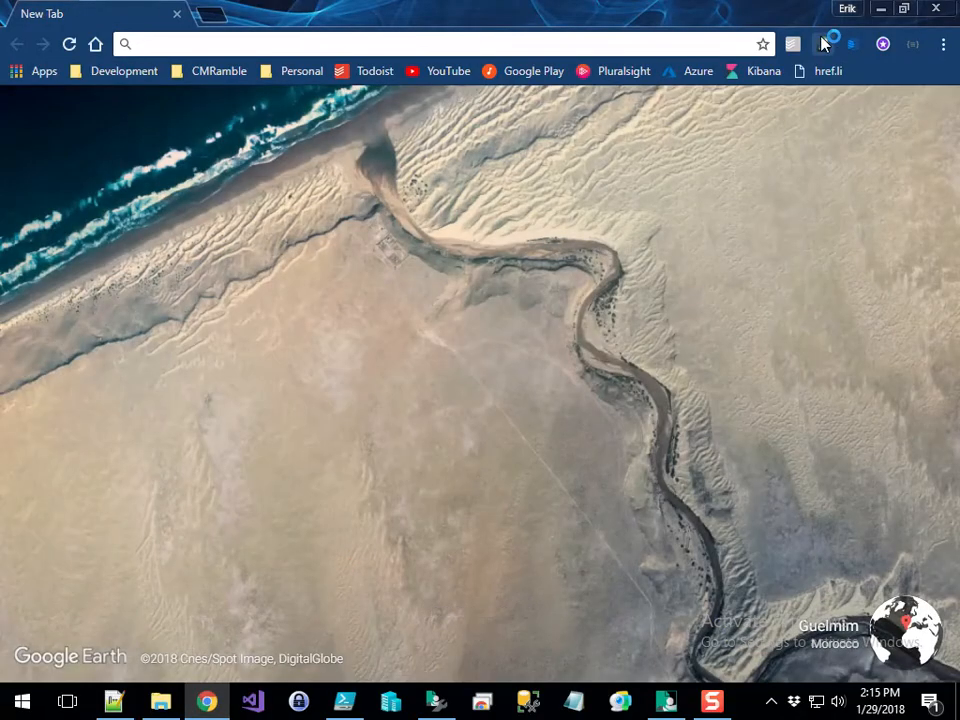
{"action": "left_click", "coordinate": [822, 43]}
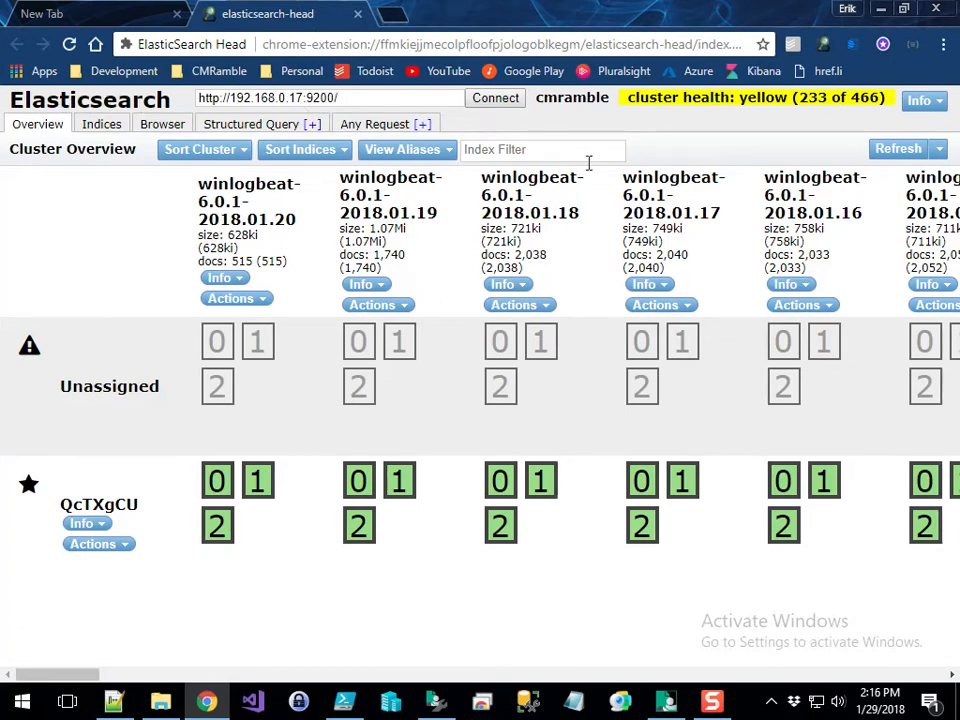
{"action": "left_click_drag", "start_coordinate": [341, 97], "coordinate": [176, 124]}
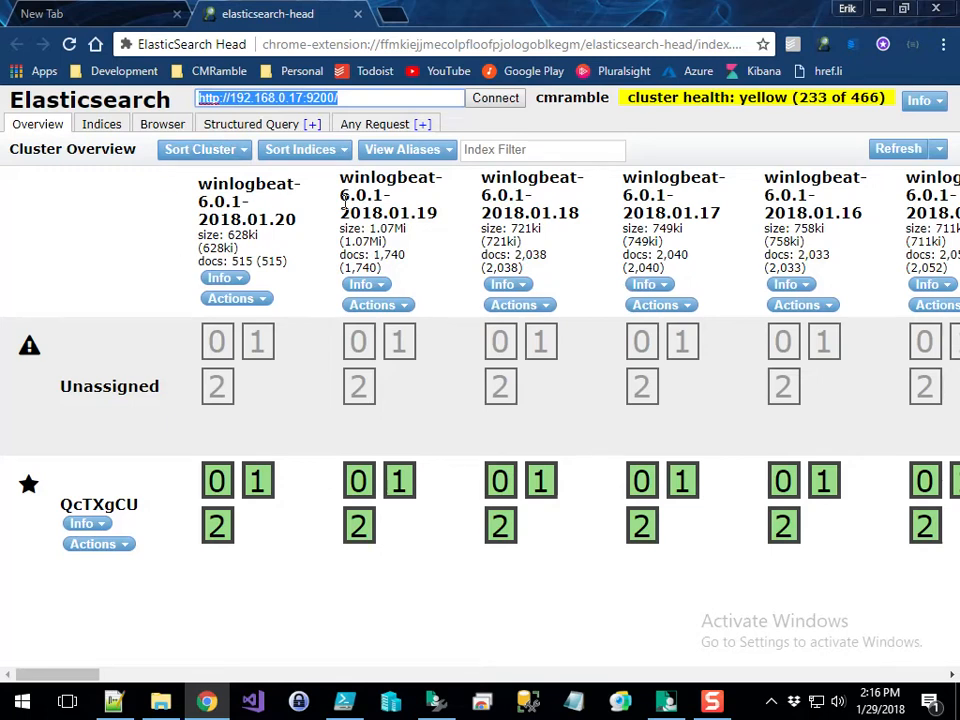
Step: Filter the cluster overview's indices by hpecm_4 and check the hpecm_45 index name and document count
{"action": "left_click", "coordinate": [570, 151]}
{"action": "type", "text": "hpecm"}
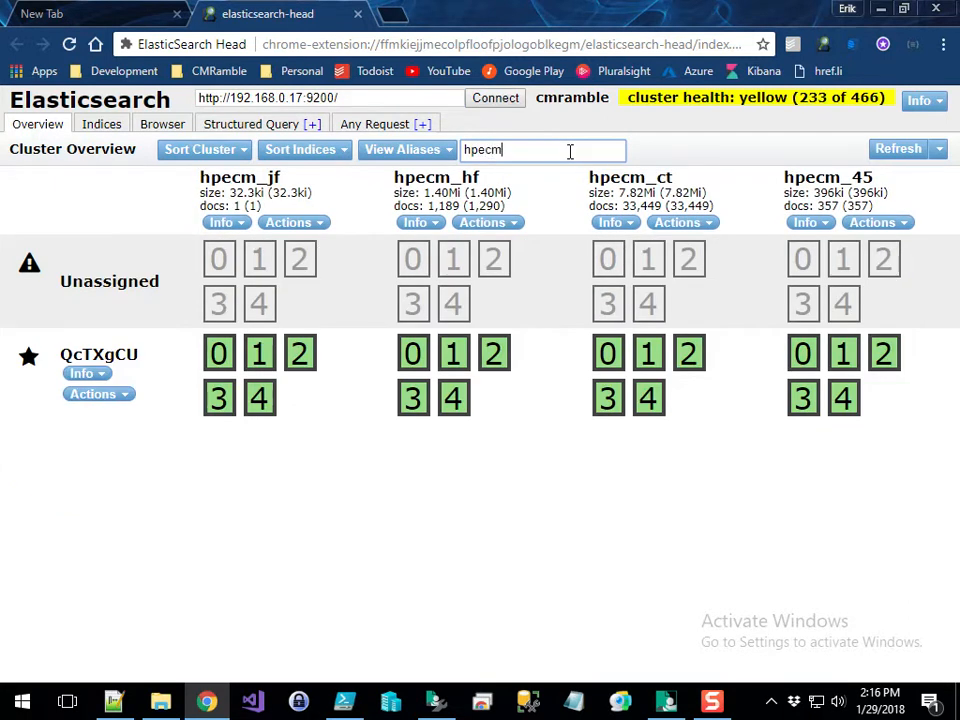
{"action": "type", "text": "_4"}
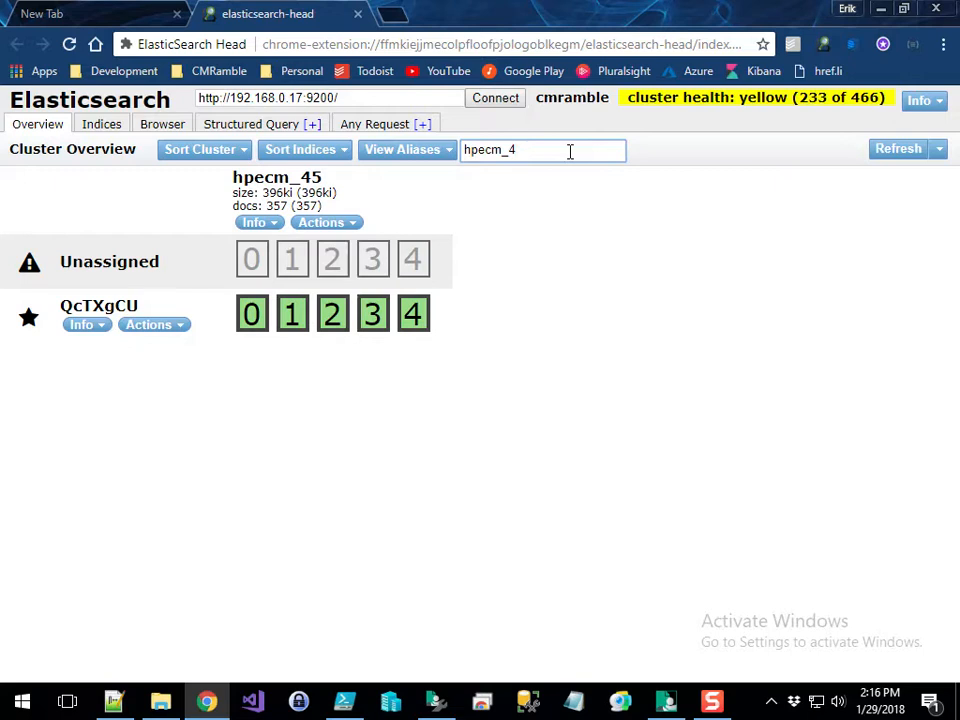
{"action": "left_click_drag", "start_coordinate": [229, 181], "coordinate": [326, 178]}
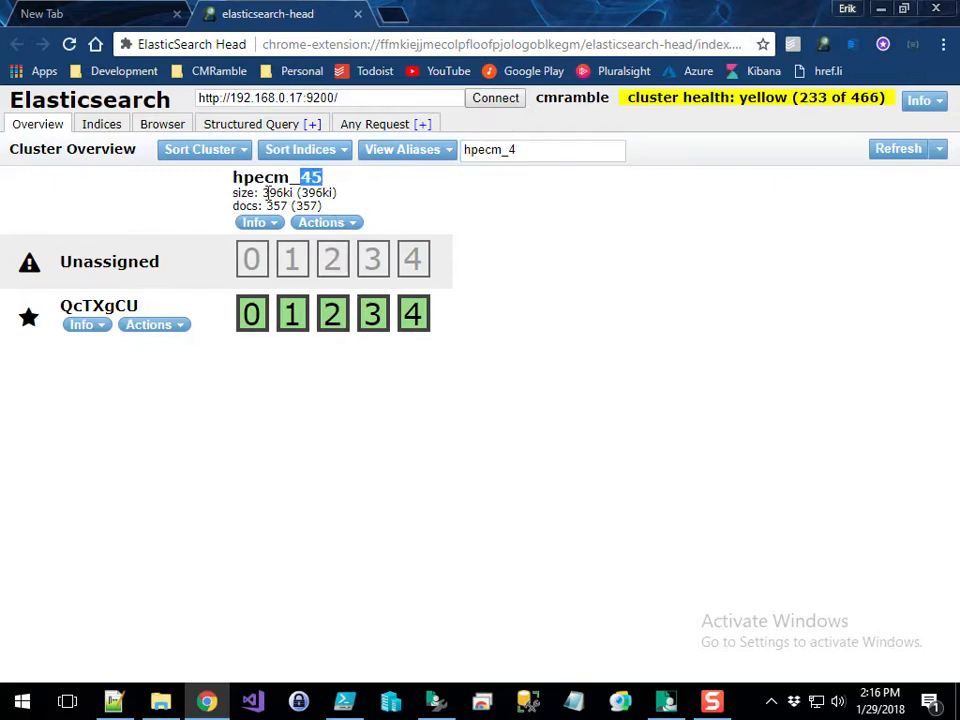
{"action": "left_click_drag", "start_coordinate": [263, 206], "coordinate": [289, 204]}
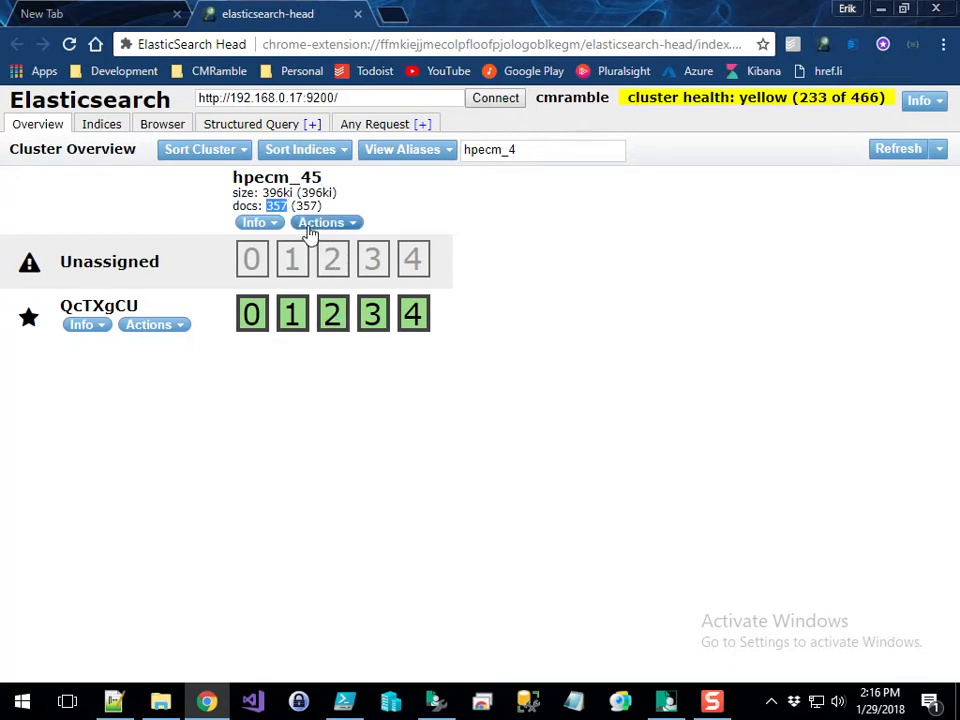
Step: Open the hpecm_45 index metadata and collapse its settings section to reach the record mapping's properties
{"action": "left_click", "coordinate": [255, 222]}
{"action": "left_click", "coordinate": [276, 257]}
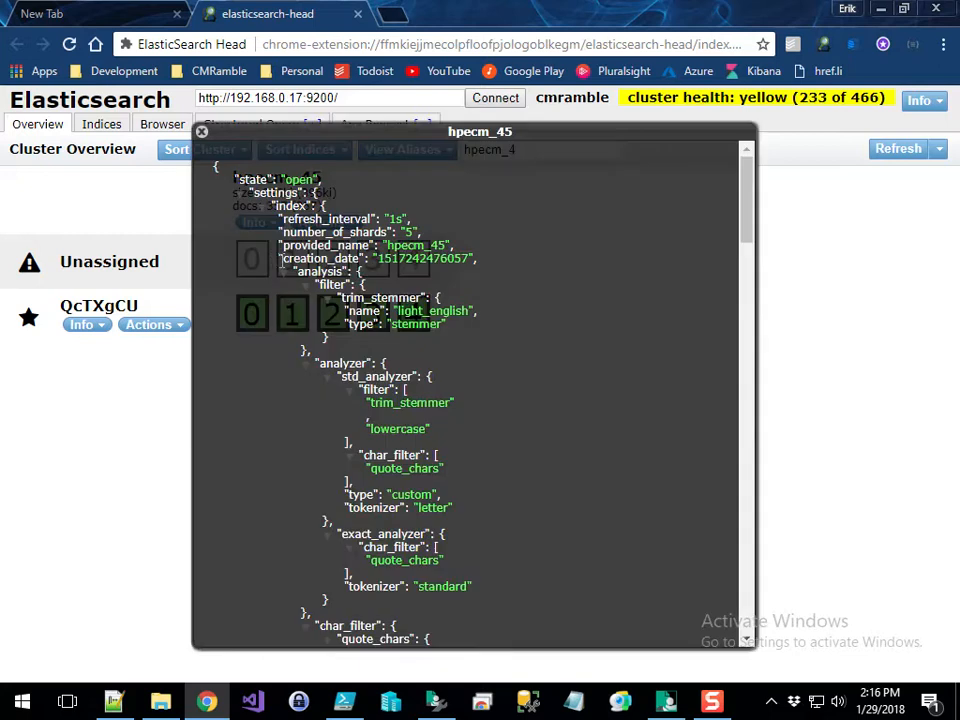
{"action": "left_click", "coordinate": [242, 198]}
{"action": "left_click", "coordinate": [281, 236]}
{"action": "left_click", "coordinate": [285, 238]}
Step: Collapse each field under the record mapping's properties, from ConversationId through Notes, and move the metadata window aside
{"action": "left_click", "coordinate": [305, 252]}
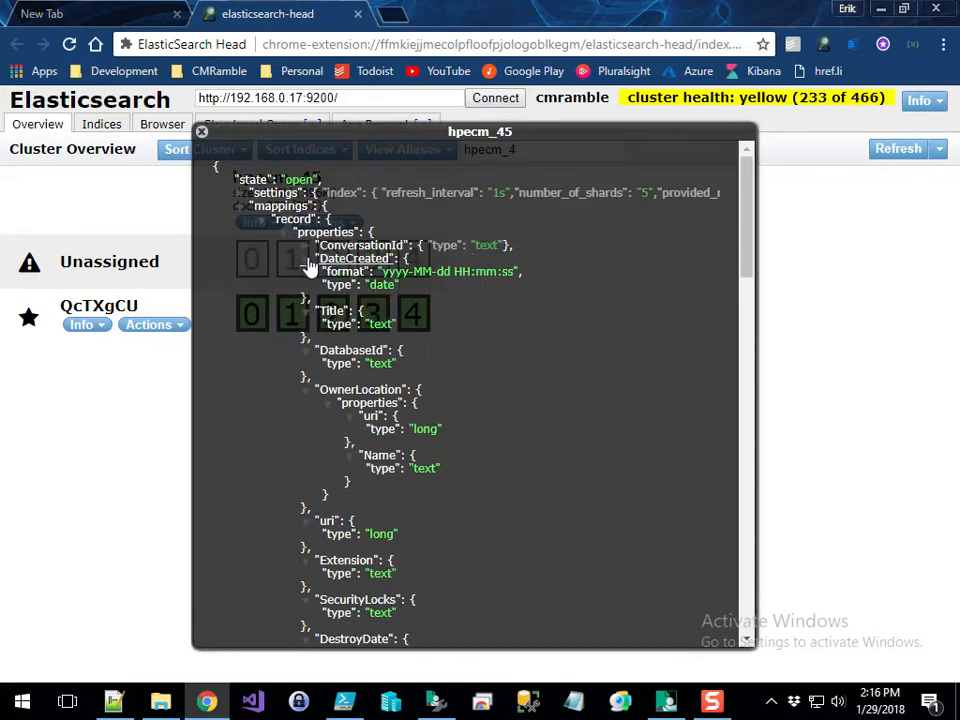
{"action": "left_click", "coordinate": [310, 263]}
{"action": "left_click", "coordinate": [311, 276]}
{"action": "left_click", "coordinate": [312, 289]}
{"action": "left_click", "coordinate": [305, 299]}
{"action": "left_click", "coordinate": [305, 312]}
{"action": "left_click", "coordinate": [305, 325]}
{"action": "left_click", "coordinate": [305, 338]}
{"action": "left_click", "coordinate": [306, 351]}
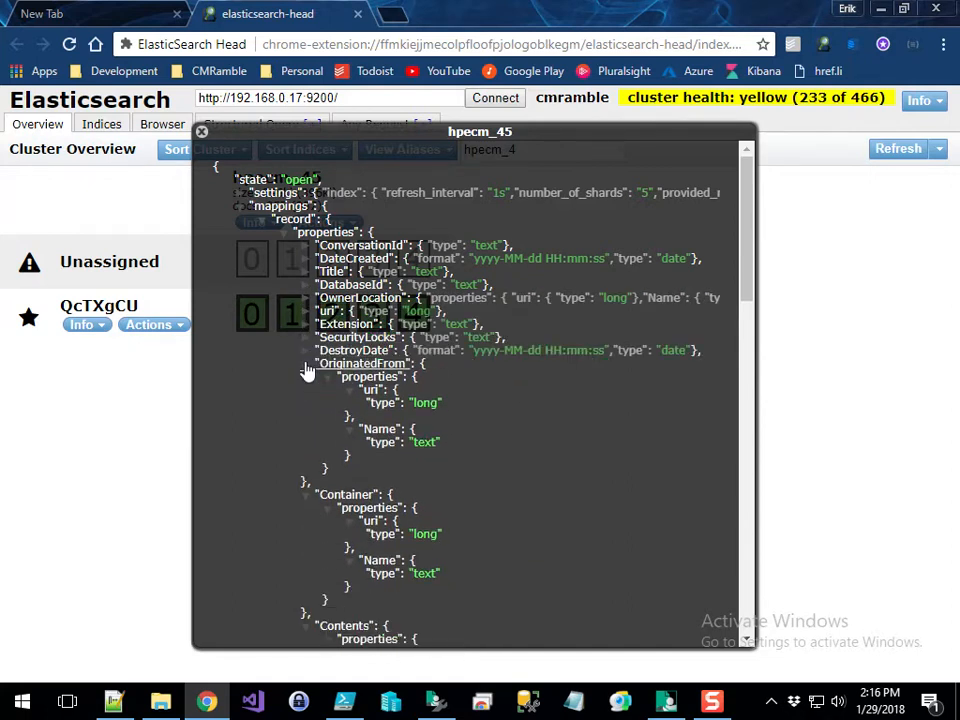
{"action": "left_click", "coordinate": [306, 366]}
{"action": "left_click", "coordinate": [305, 377]}
{"action": "left_click", "coordinate": [305, 390]}
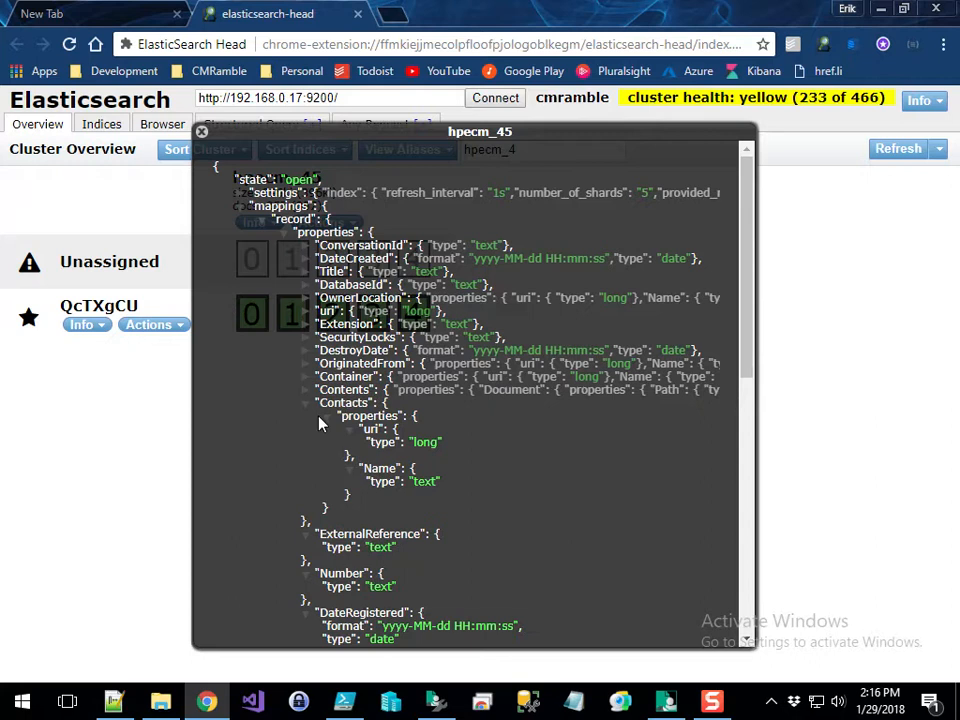
{"action": "left_click", "coordinate": [306, 403]}
{"action": "left_click", "coordinate": [307, 416]}
{"action": "left_click", "coordinate": [306, 430]}
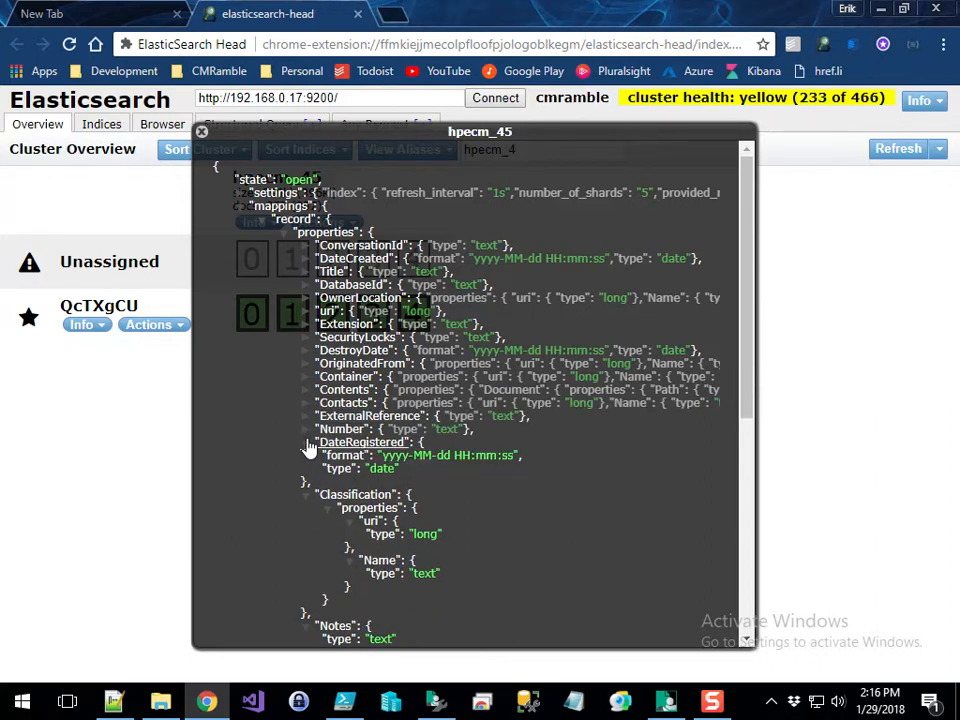
{"action": "left_click", "coordinate": [306, 443]}
{"action": "left_click", "coordinate": [306, 456]}
{"action": "left_click", "coordinate": [306, 469]}
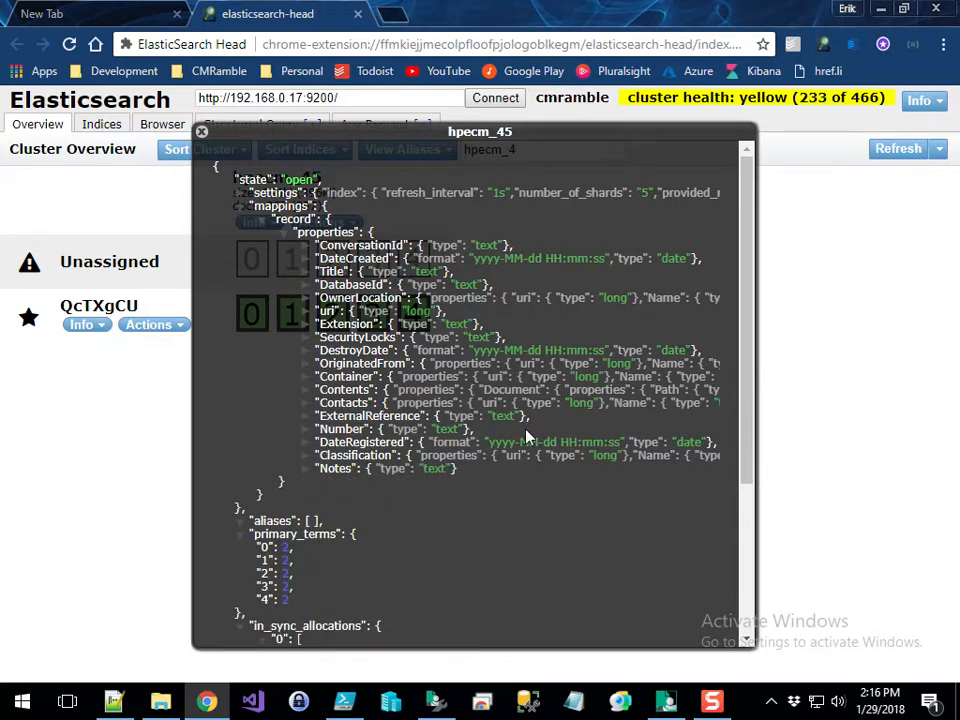
{"action": "left_click_drag", "start_coordinate": [607, 136], "coordinate": [725, 125]}
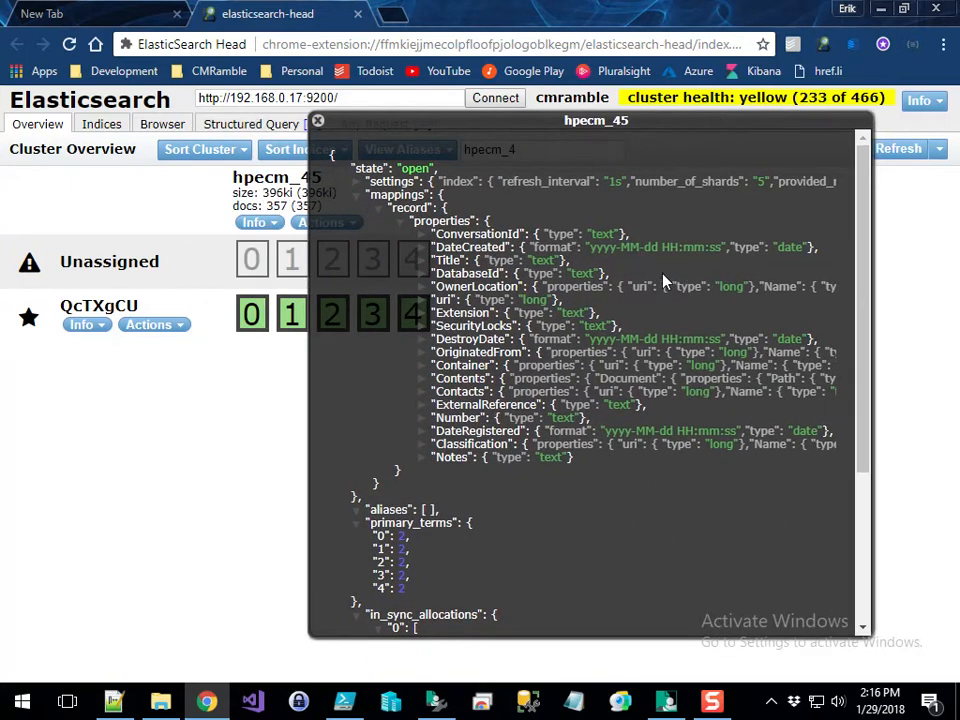
Step: Examine the data types of the record fields listed in the hpecm_45 mapping
{"action": "double_click", "coordinate": [598, 233]}
{"action": "double_click", "coordinate": [573, 312]}
{"action": "left_click", "coordinate": [602, 321]}
{"action": "left_click_drag", "start_coordinate": [432, 233], "coordinate": [669, 454]}
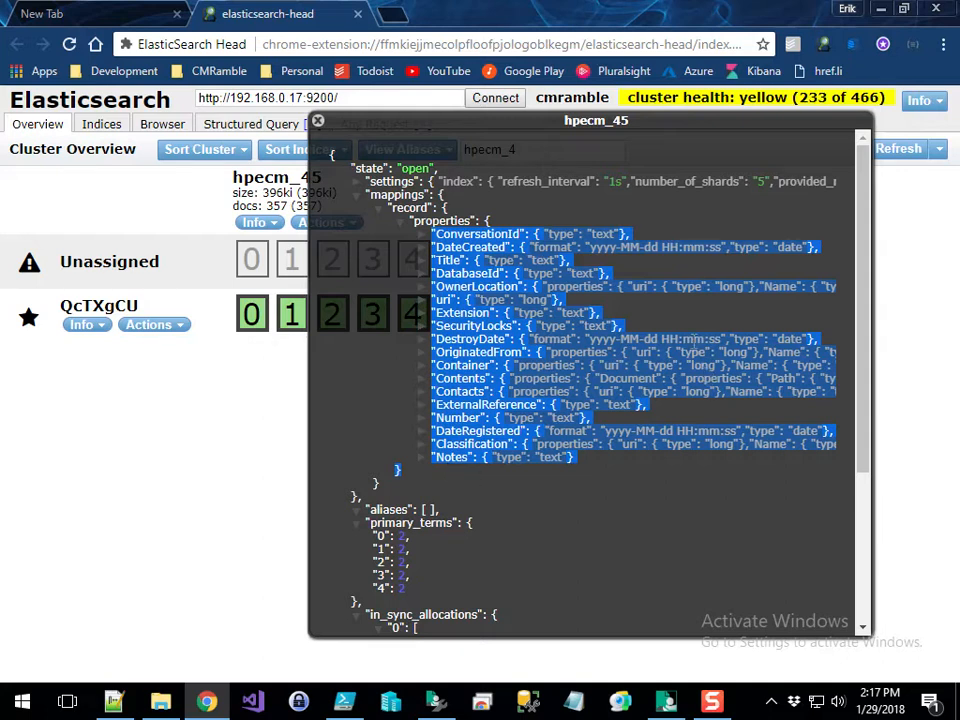
Step: Expand the OwnerLocation field, inspect its uri and Name sub-properties, and close the index metadata
{"action": "left_click", "coordinate": [422, 297]}
{"action": "left_click", "coordinate": [426, 301]}
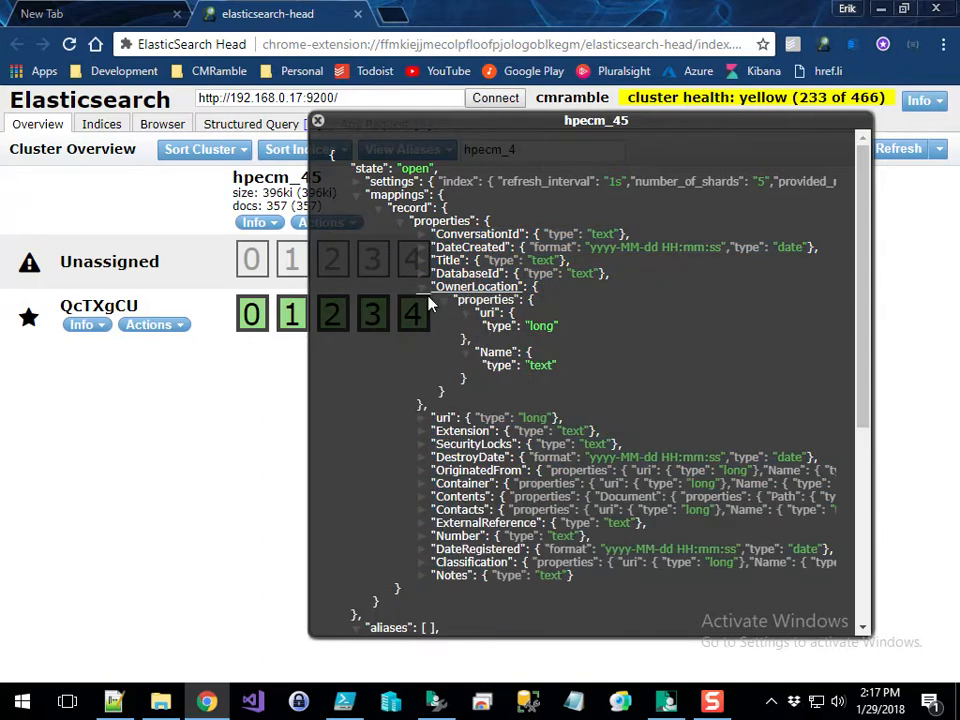
{"action": "left_click_drag", "start_coordinate": [517, 388], "coordinate": [445, 360]}
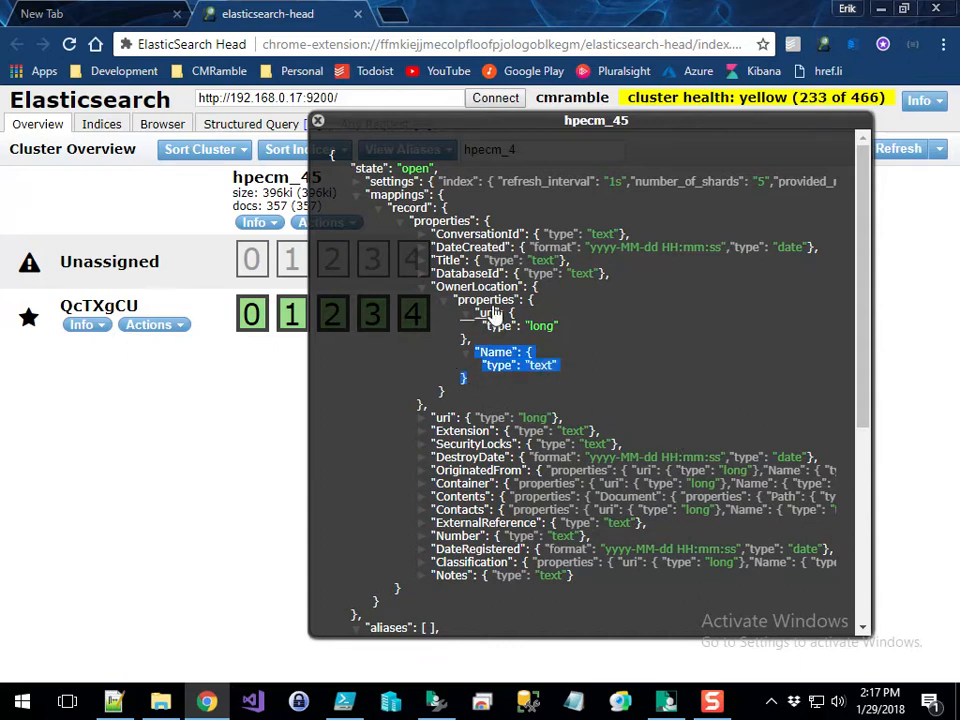
{"action": "left_click", "coordinate": [555, 369]}
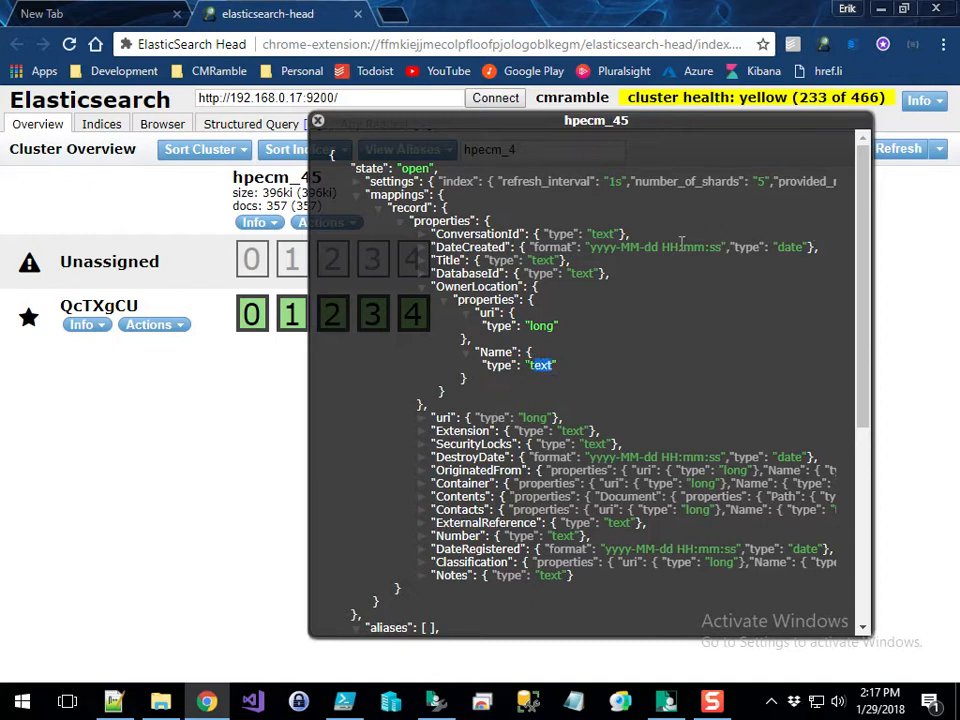
{"action": "left_click", "coordinate": [317, 121]}
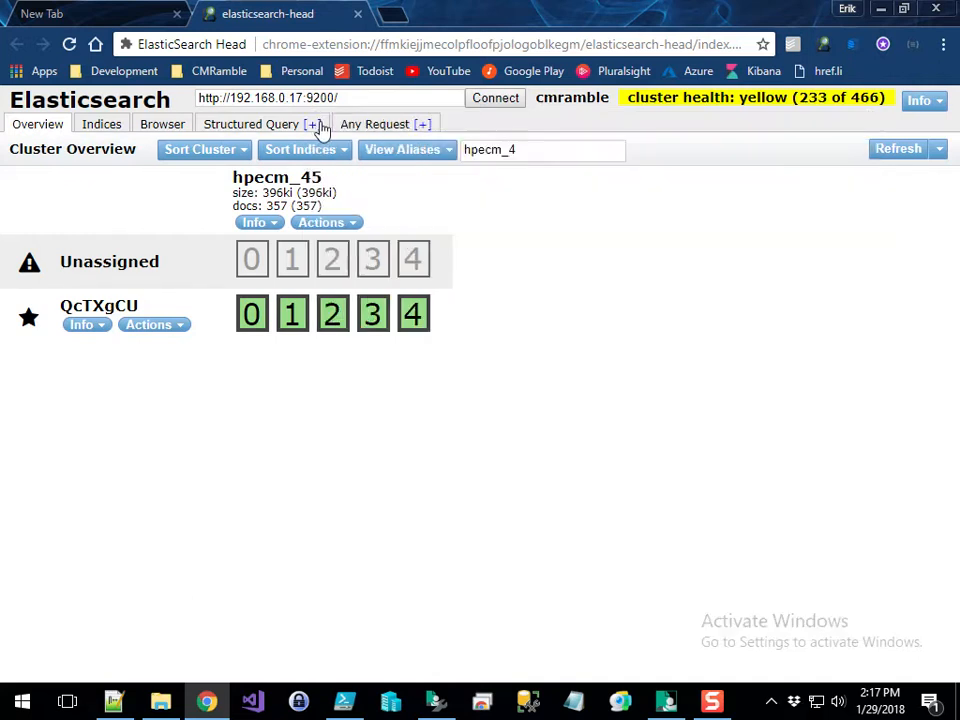
{"action": "double_click", "coordinate": [275, 178]}
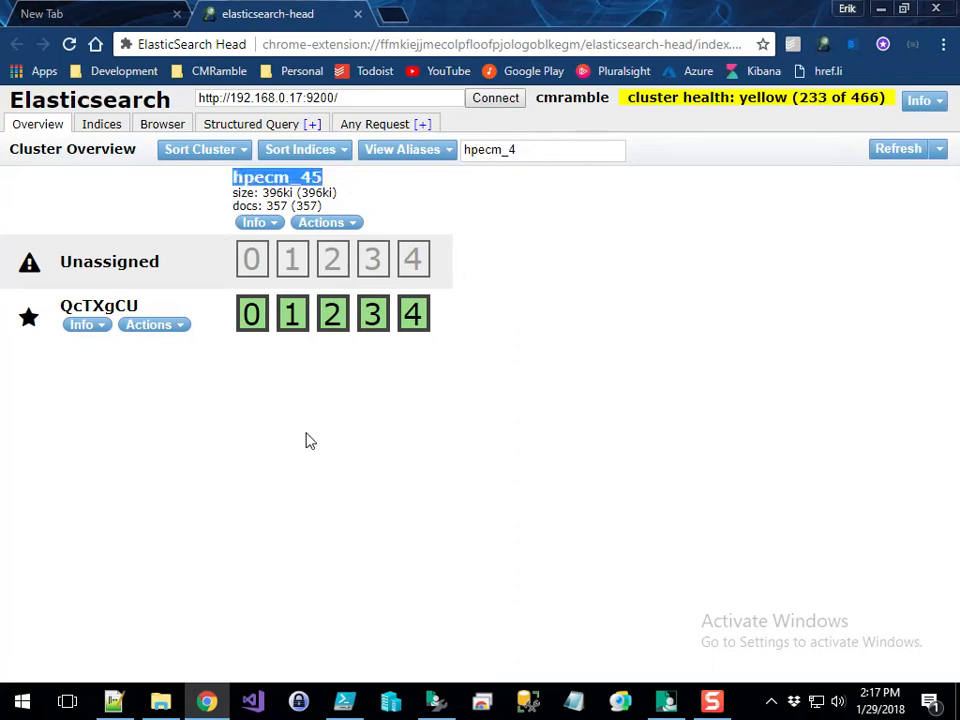
{"action": "left_click", "coordinate": [283, 191]}
{"action": "left_click_drag", "start_coordinate": [234, 179], "coordinate": [328, 183]}
{"action": "left_click", "coordinate": [351, 191]}
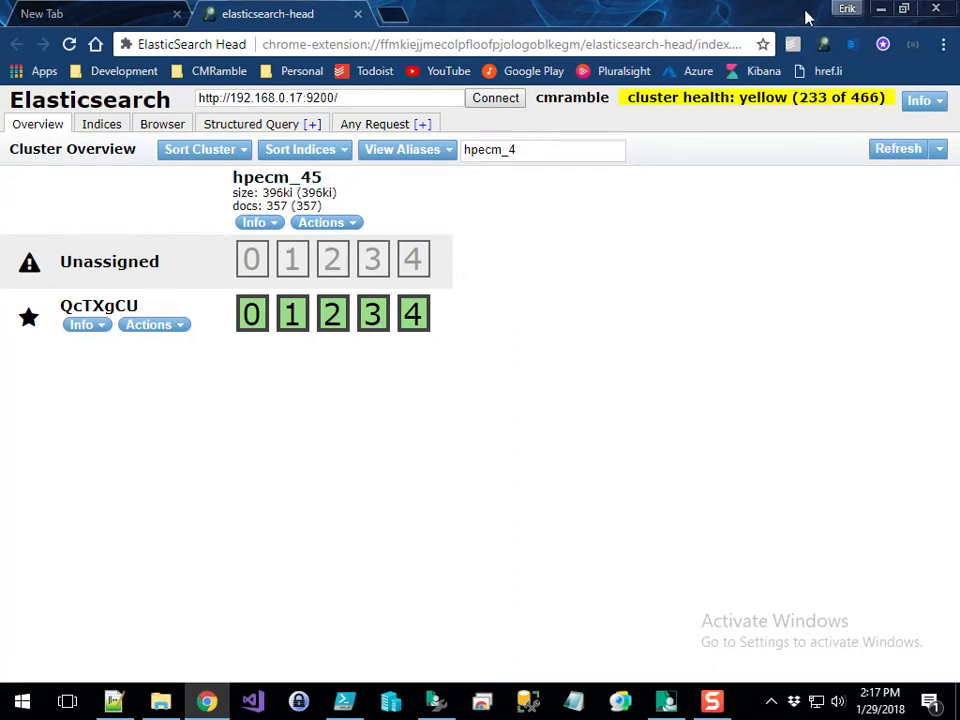
Step: Switch to Content Manager, show the Date To destroy search as a string, and copy destroyOn:01/01/1900 to 01/01/2050 without rerunning it
{"action": "left_click", "coordinate": [880, 9]}
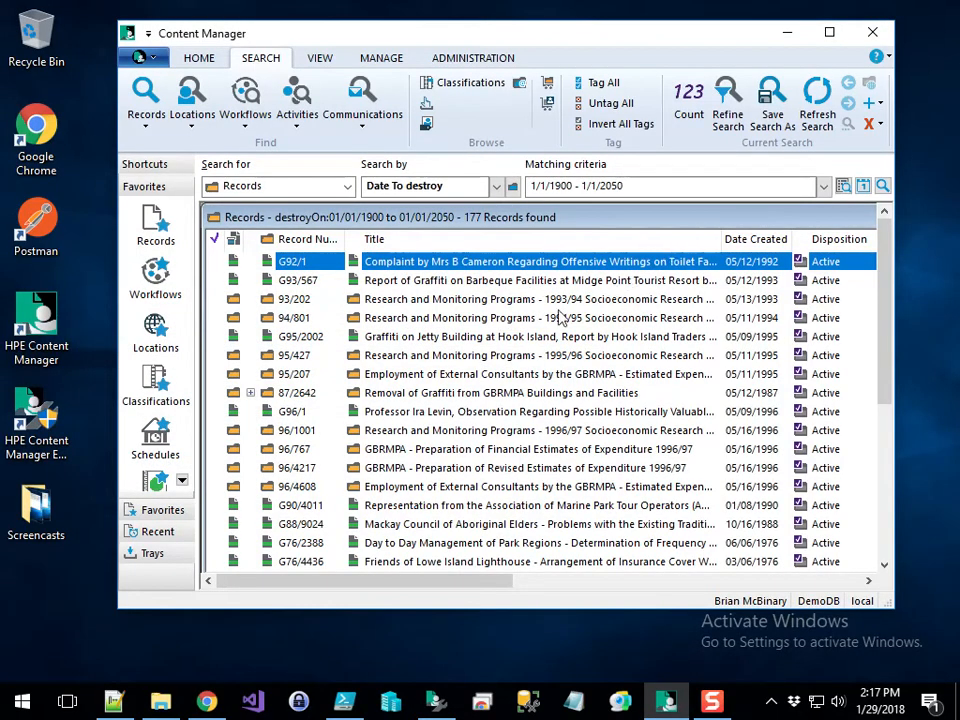
{"action": "key", "text": "F7"}
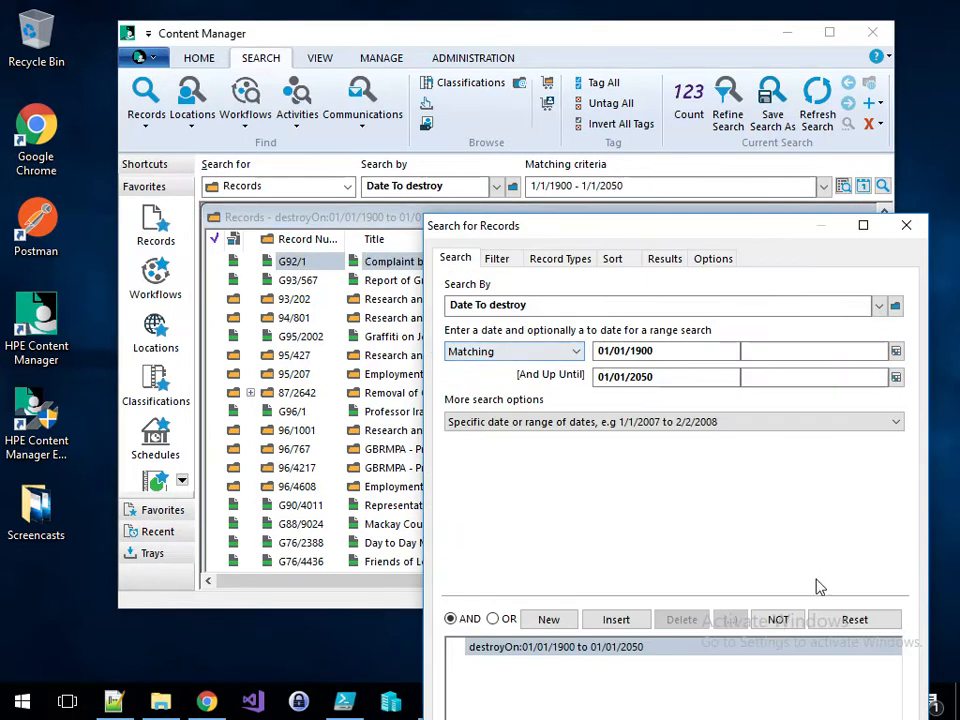
{"action": "left_click_drag", "start_coordinate": [638, 229], "coordinate": [623, 79]}
{"action": "left_click", "coordinate": [665, 624]}
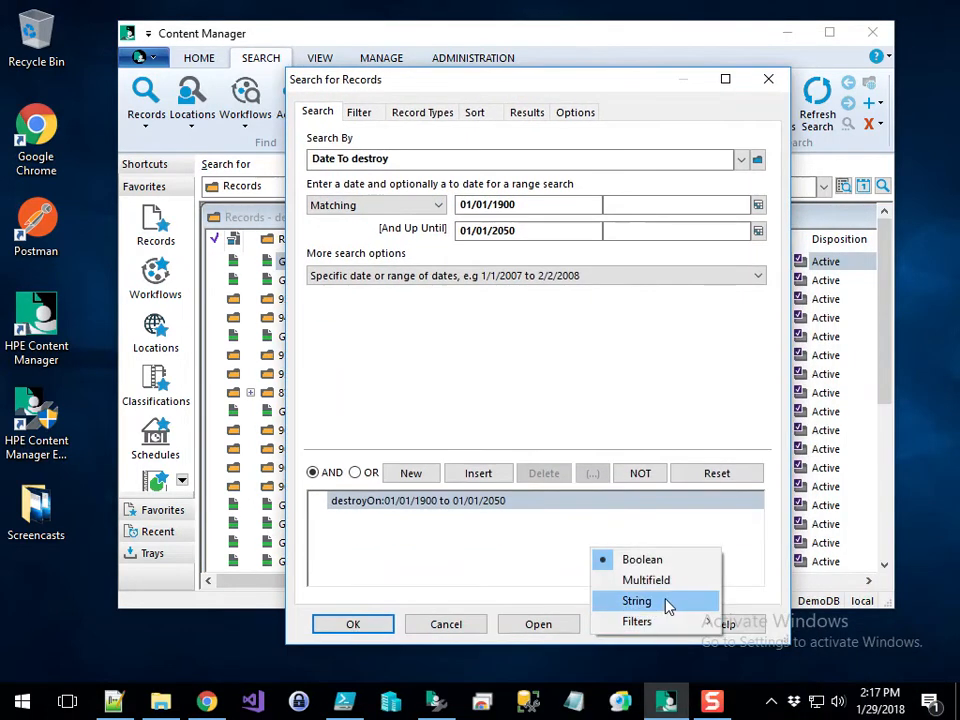
{"action": "left_click", "coordinate": [637, 601]}
{"action": "key", "text": "ctrl+a"}
{"action": "key", "text": "ctrl+c"}
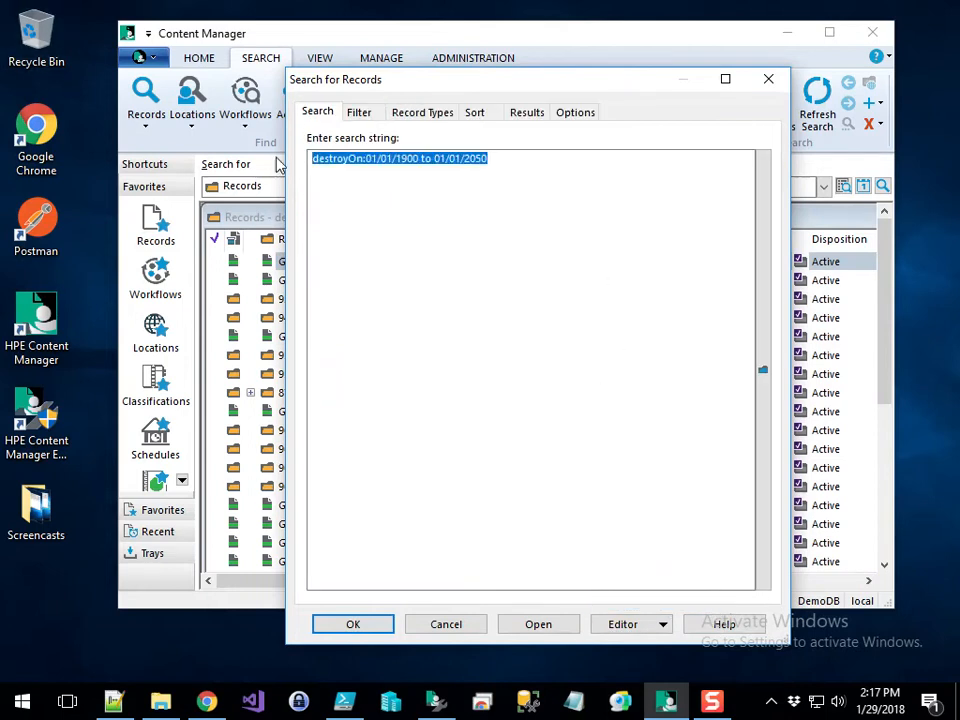
{"action": "left_click", "coordinate": [483, 630]}
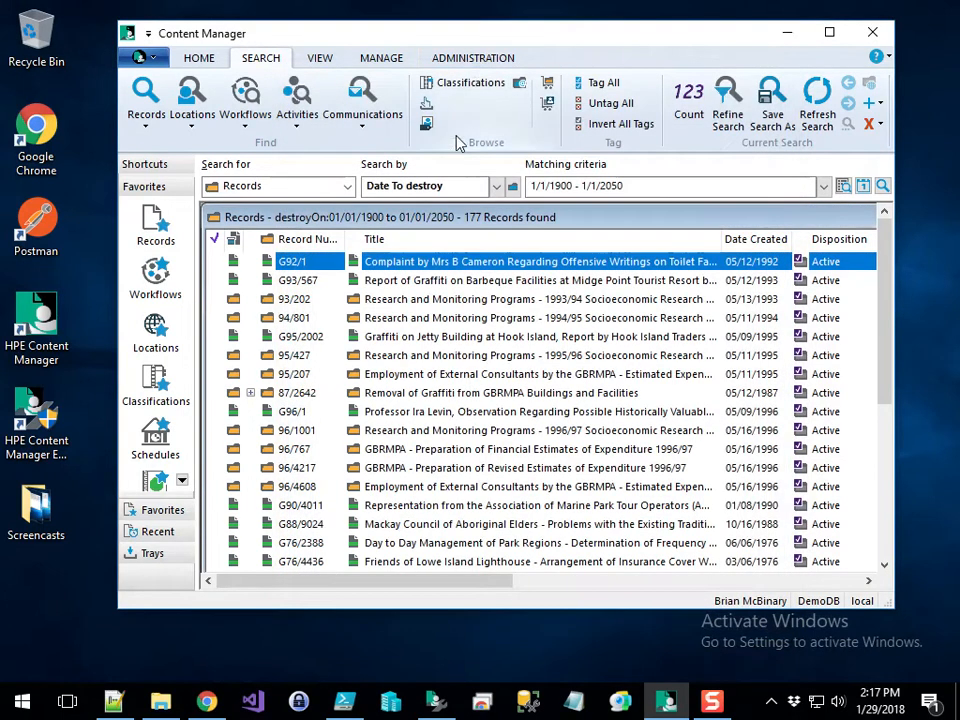
Step: Open the Elasticsearch record reindexing settings and enter the copied search string destroyOn:01/01/1900 to 01/01/2050
{"action": "left_click", "coordinate": [473, 57]}
{"action": "left_click", "coordinate": [316, 100]}
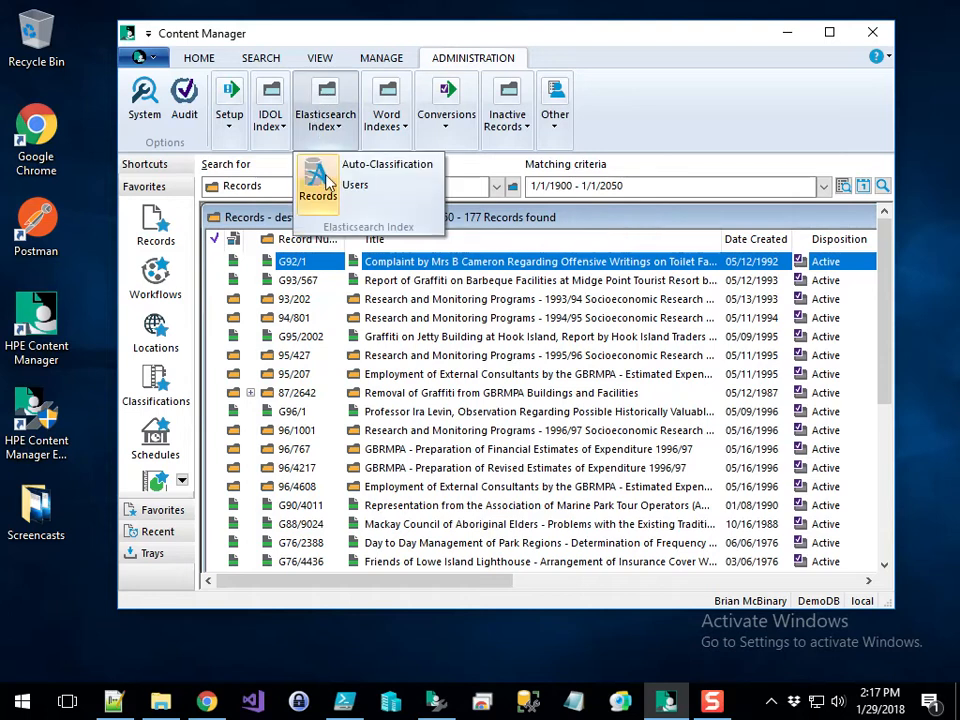
{"action": "left_click", "coordinate": [313, 182]}
{"action": "key", "text": "ctrl+v"}
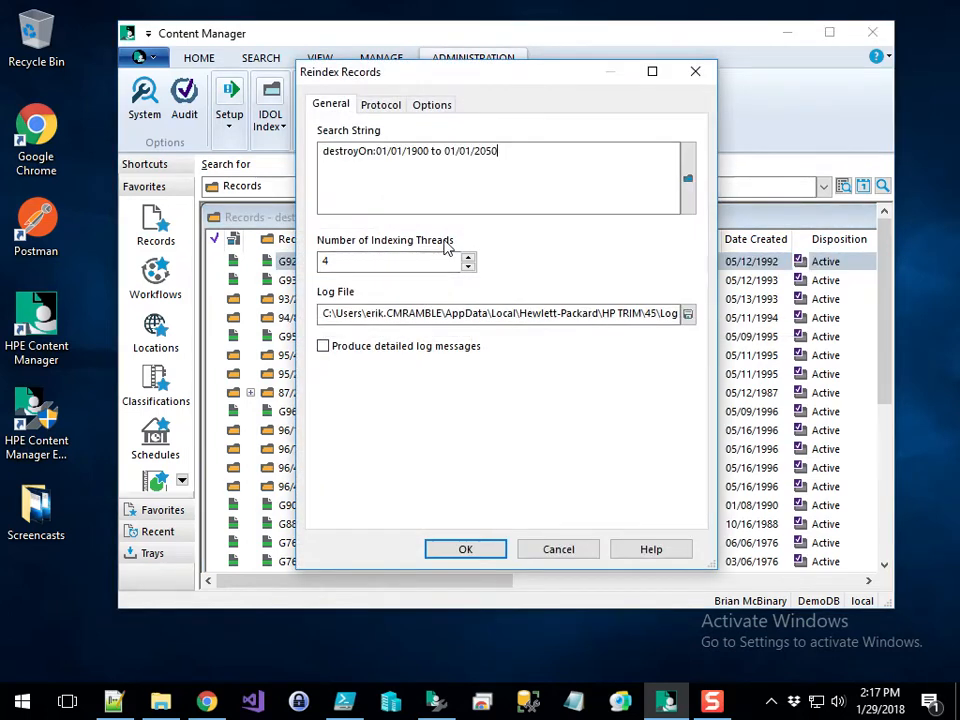
{"action": "left_click_drag", "start_coordinate": [536, 171], "coordinate": [309, 150]}
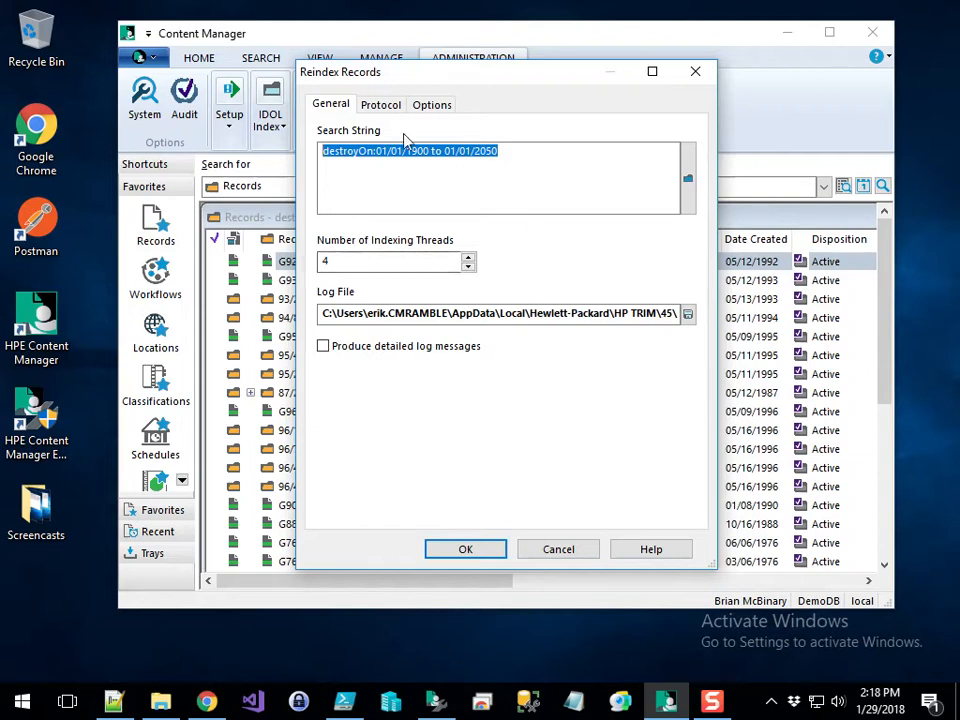
Step: Set the reindex target's index name to hpecm_45_retention
{"action": "left_click", "coordinate": [380, 105]}
{"action": "left_click", "coordinate": [400, 248]}
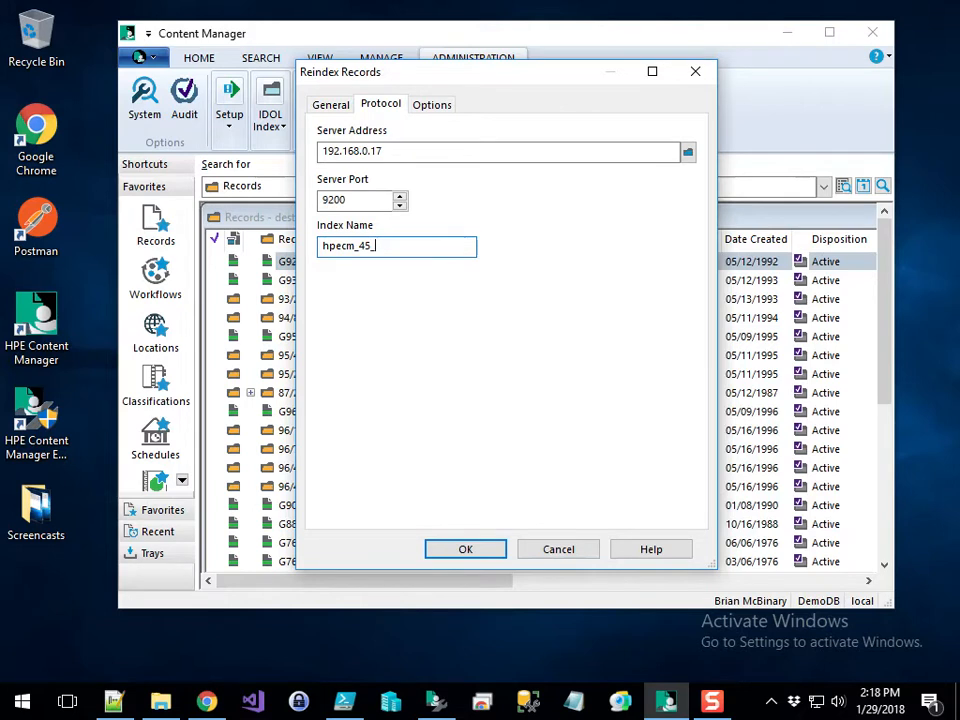
{"action": "type", "text": "retenti8on"}
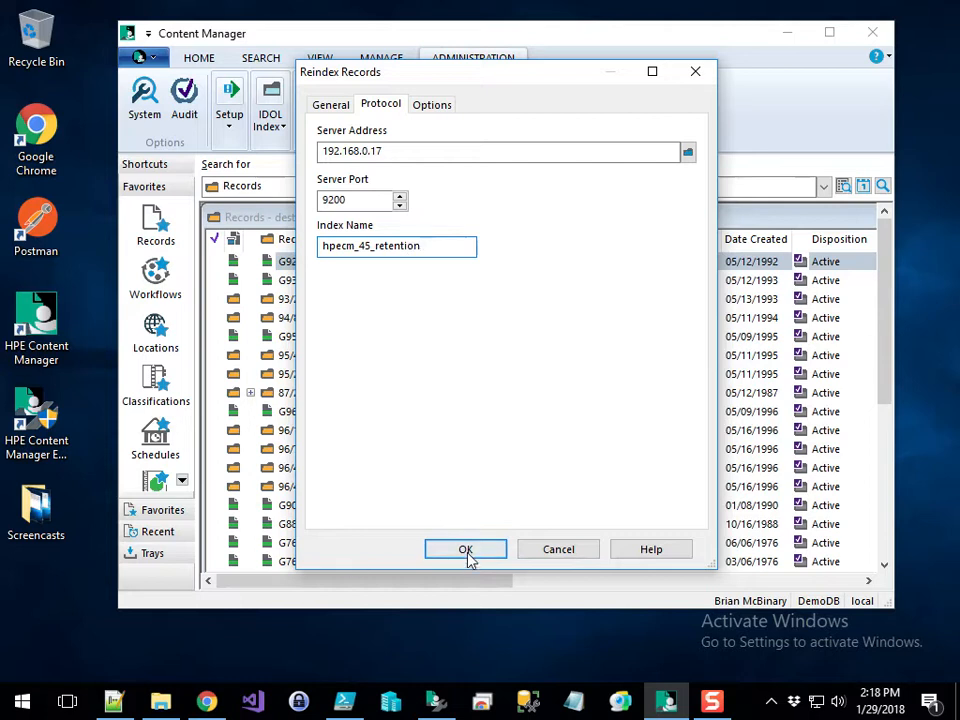
Step: Switch to the browser and check the existing hpecm_45 index name in the Elasticsearch cluster overview
{"action": "left_click", "coordinate": [206, 701]}
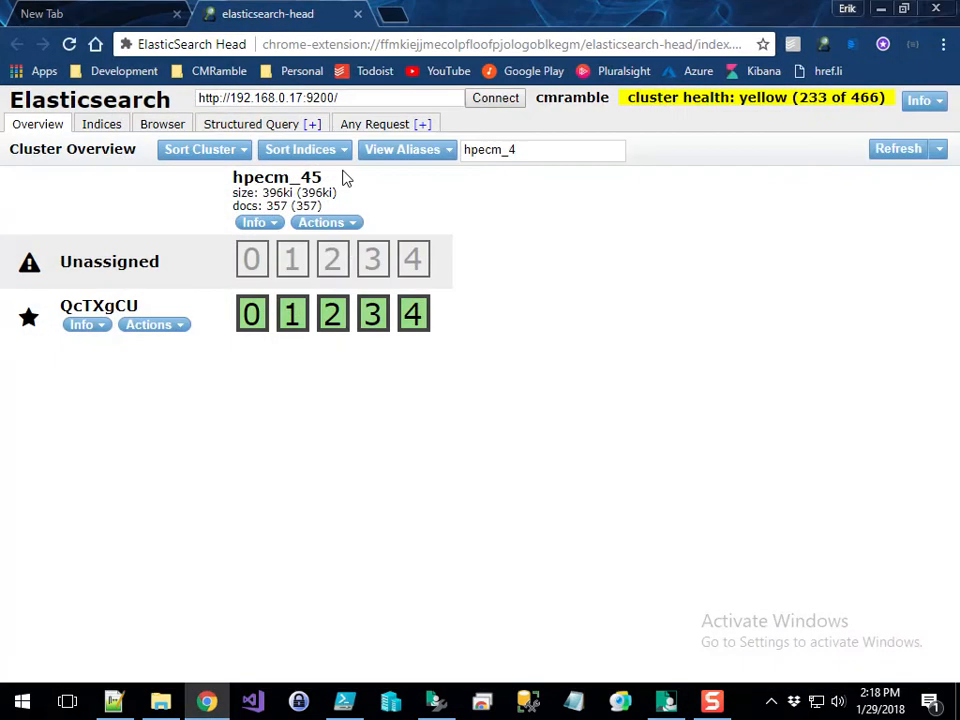
{"action": "left_click_drag", "start_coordinate": [549, 190], "coordinate": [236, 184]}
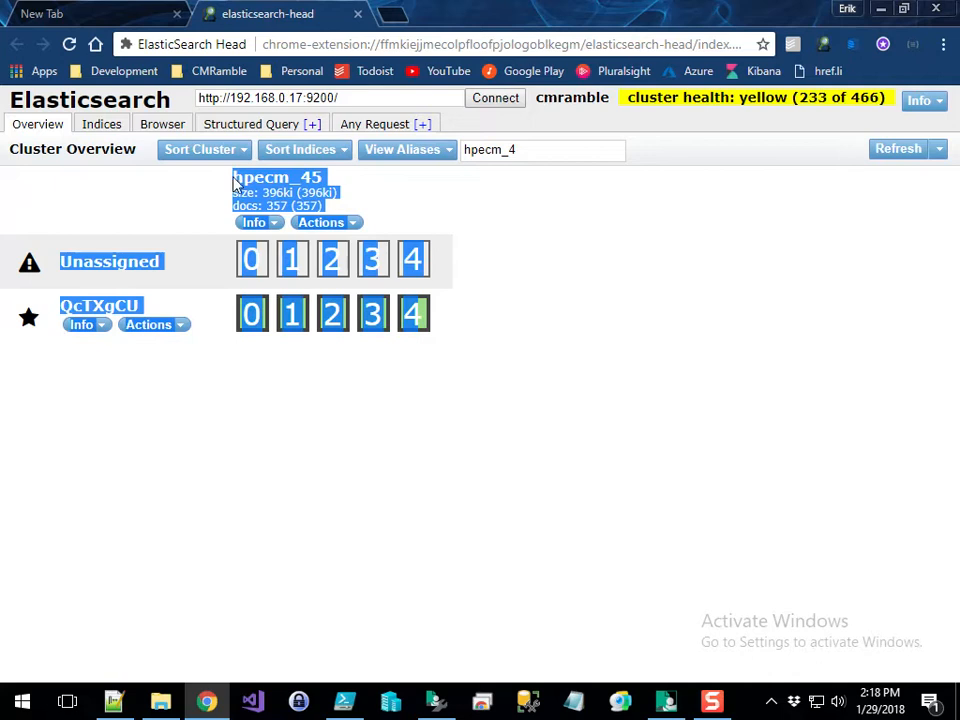
{"action": "left_click", "coordinate": [568, 286]}
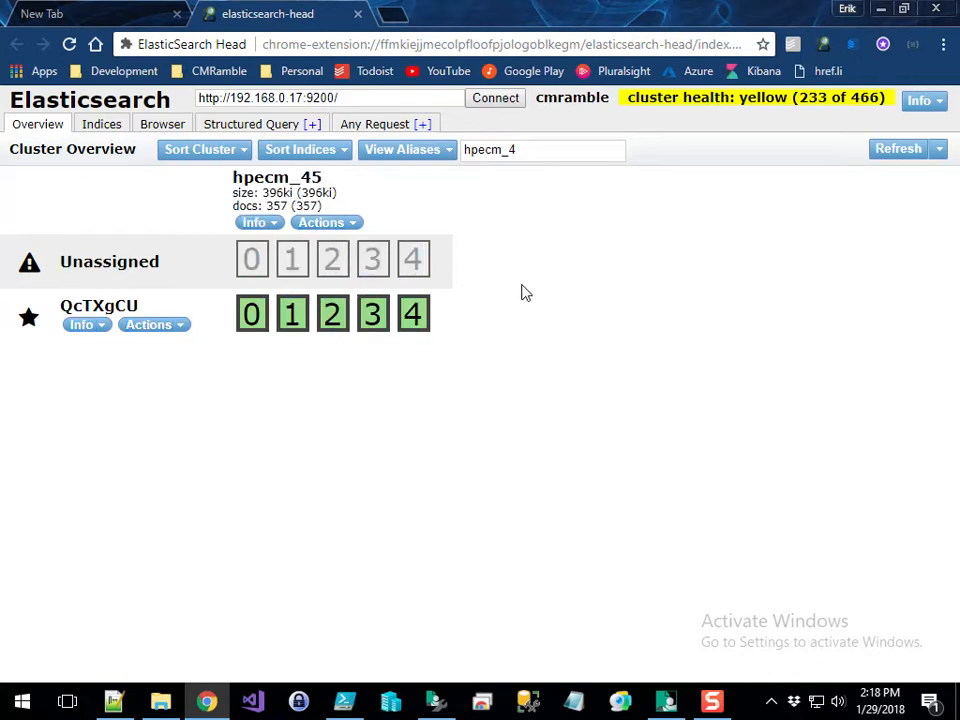
{"action": "double_click", "coordinate": [252, 176]}
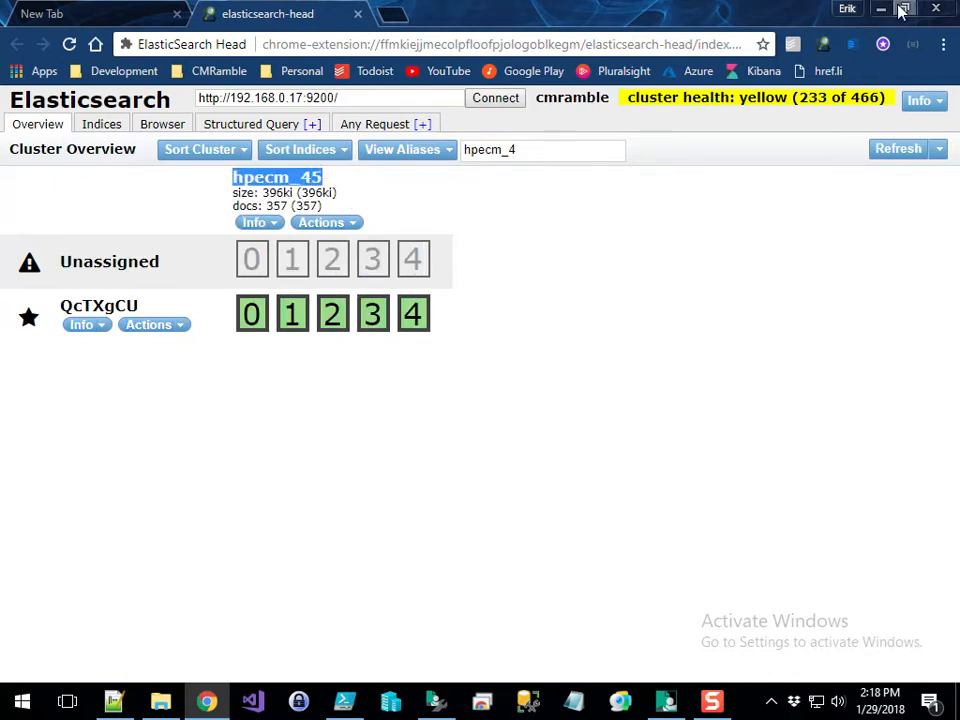
Step: Return to Content Manager, start the record reindex, and refresh the Elasticsearch cluster overview in the browser
{"action": "key", "text": "alt+Tab"}
{"action": "left_click", "coordinate": [462, 553]}
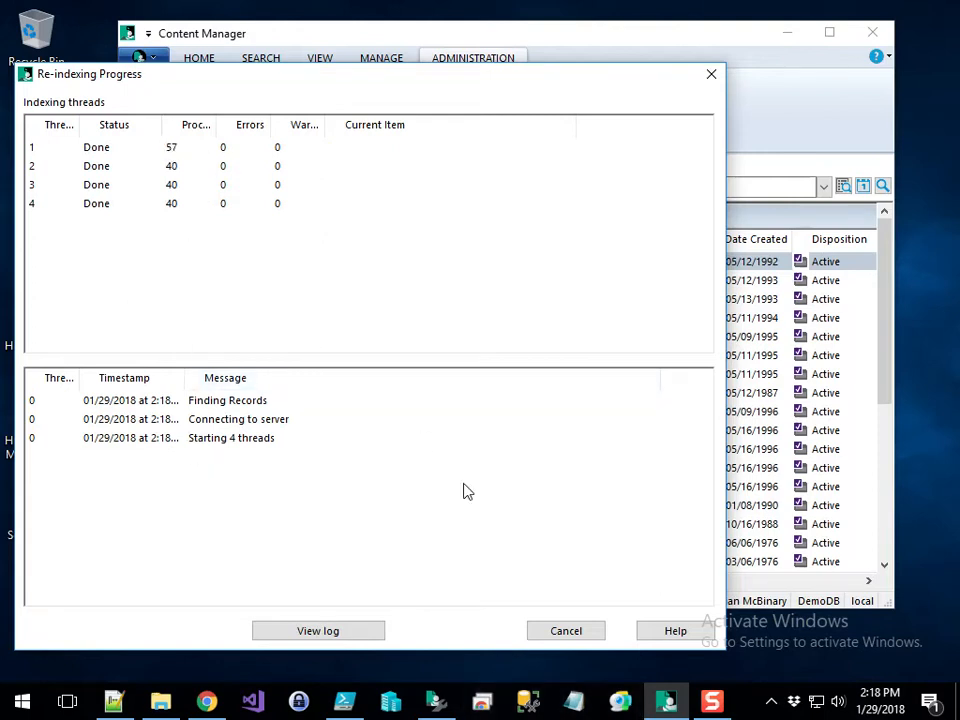
{"action": "left_click", "coordinate": [206, 702]}
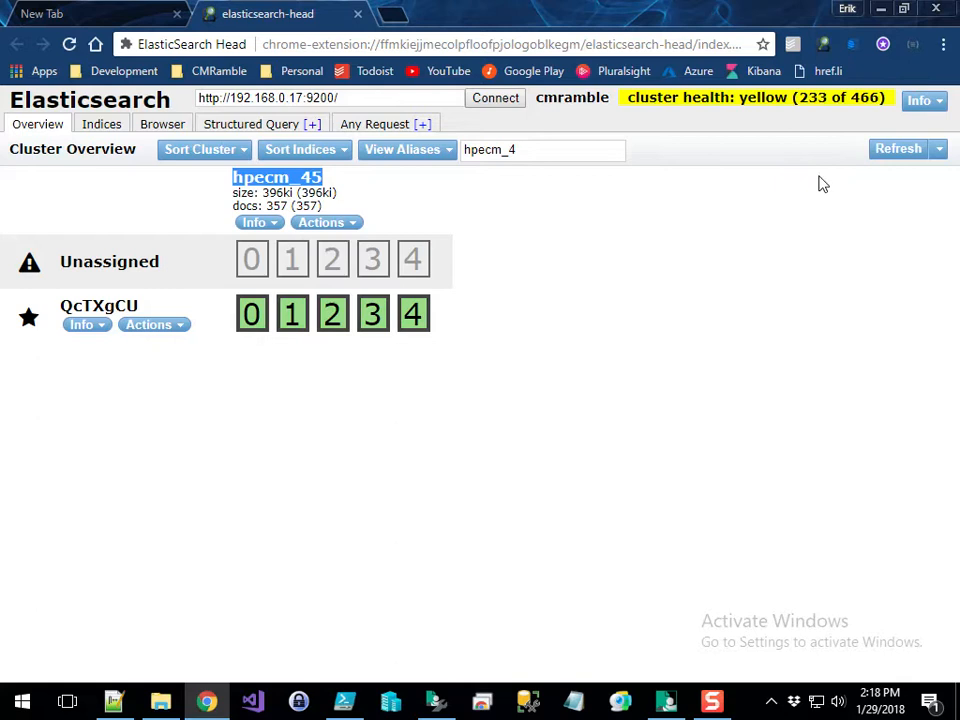
{"action": "left_click", "coordinate": [908, 149]}
{"action": "left_click", "coordinate": [909, 154]}
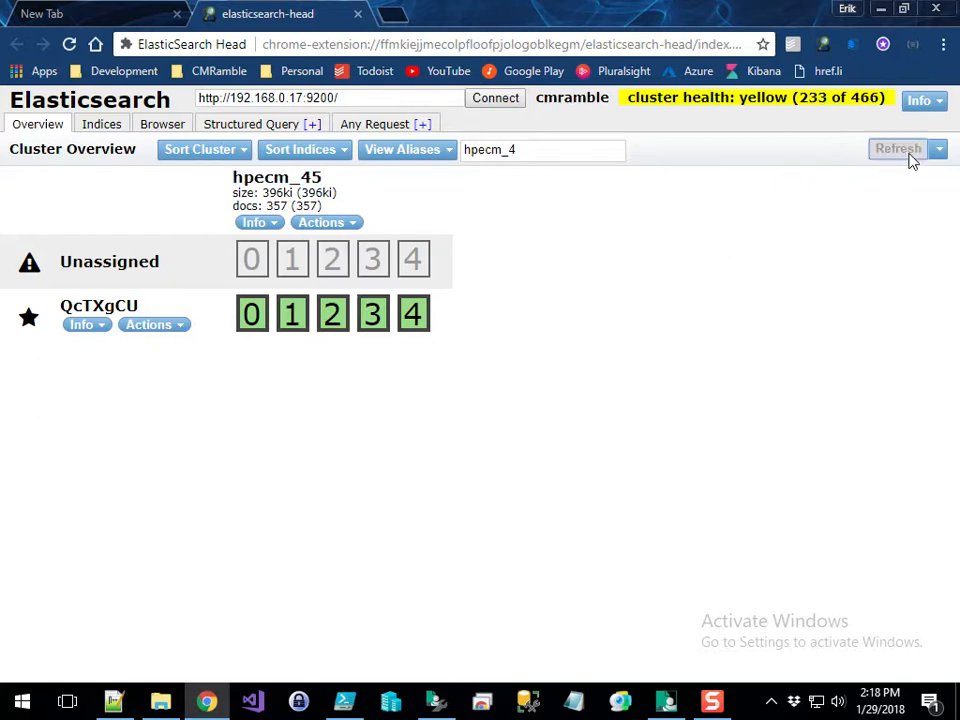
Step: Compare the hpecm_45_retention and hpecm_45 indices in the cluster overview
{"action": "left_click_drag", "start_coordinate": [245, 178], "coordinate": [391, 180]}
{"action": "left_click", "coordinate": [407, 186]}
{"action": "left_click_drag", "start_coordinate": [484, 177], "coordinate": [575, 189]}
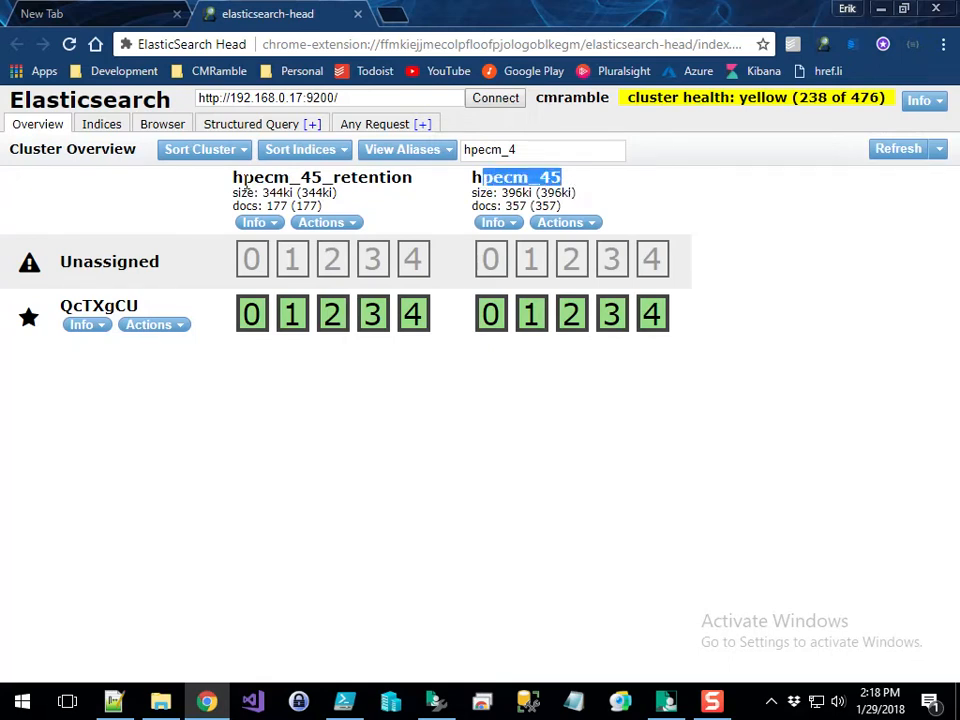
{"action": "left_click_drag", "start_coordinate": [233, 178], "coordinate": [422, 182]}
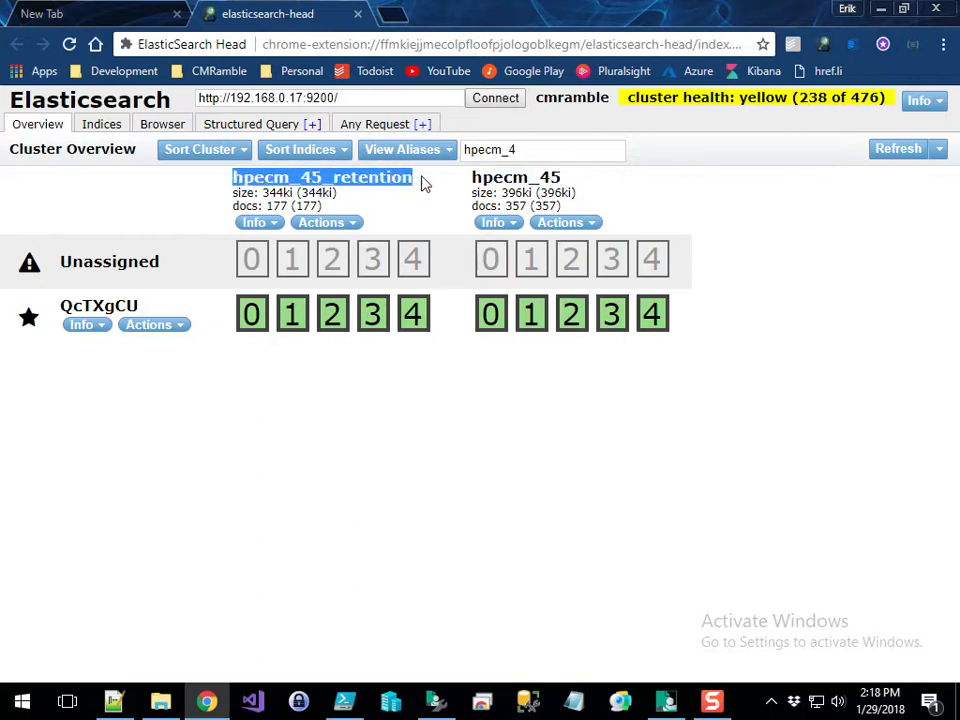
{"action": "left_click", "coordinate": [415, 186]}
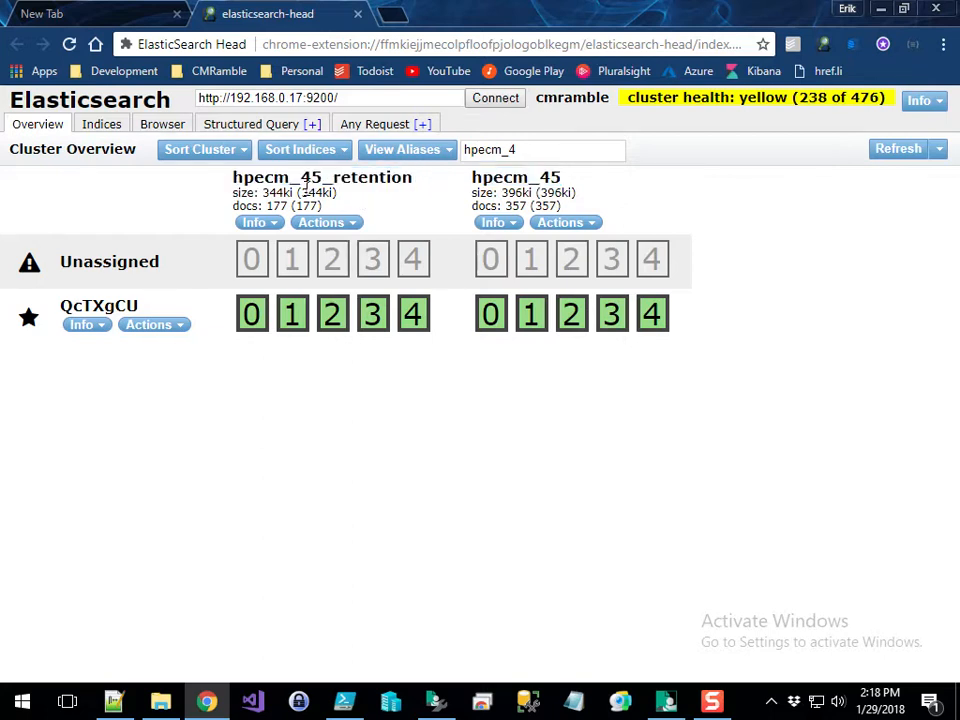
Step: Open the hpecm_45_retention index metadata and collapse its settings section
{"action": "left_click", "coordinate": [258, 222]}
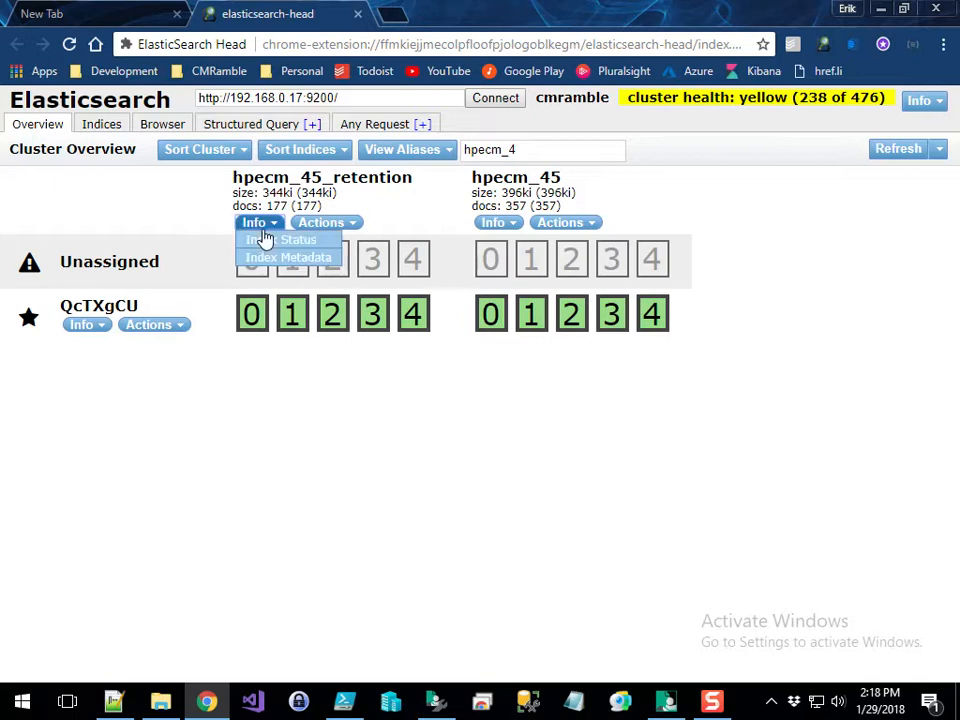
{"action": "left_click", "coordinate": [275, 257]}
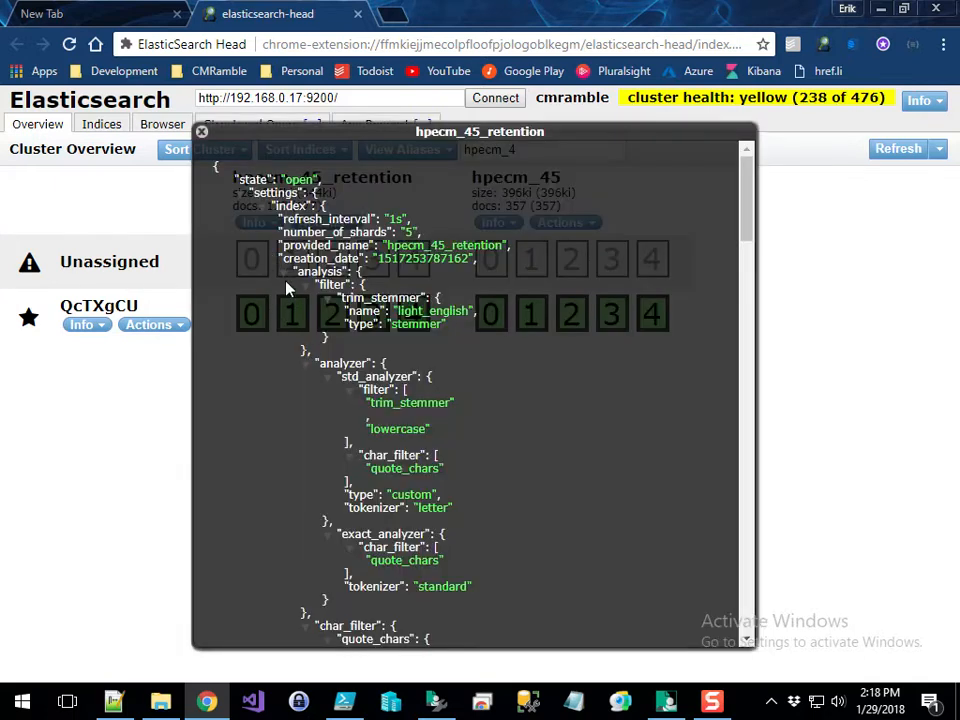
{"action": "left_click", "coordinate": [240, 195]}
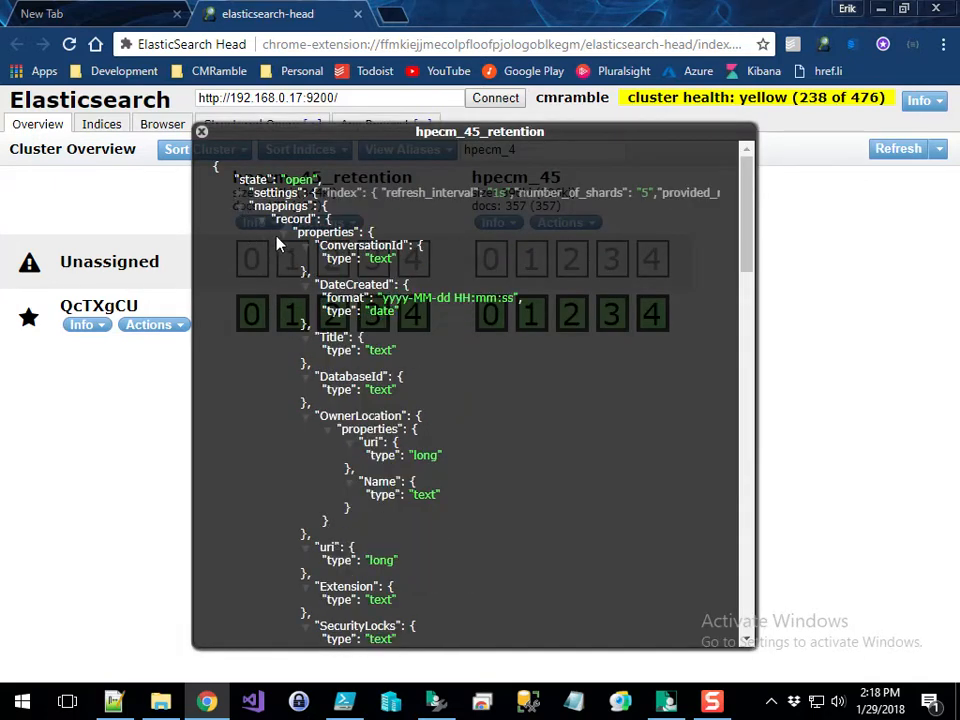
Step: Collapse each field of the hpecm_45_retention record mapping, from ConversationId through Notes
{"action": "left_click", "coordinate": [306, 245]}
{"action": "left_click", "coordinate": [306, 258]}
{"action": "left_click", "coordinate": [306, 271]}
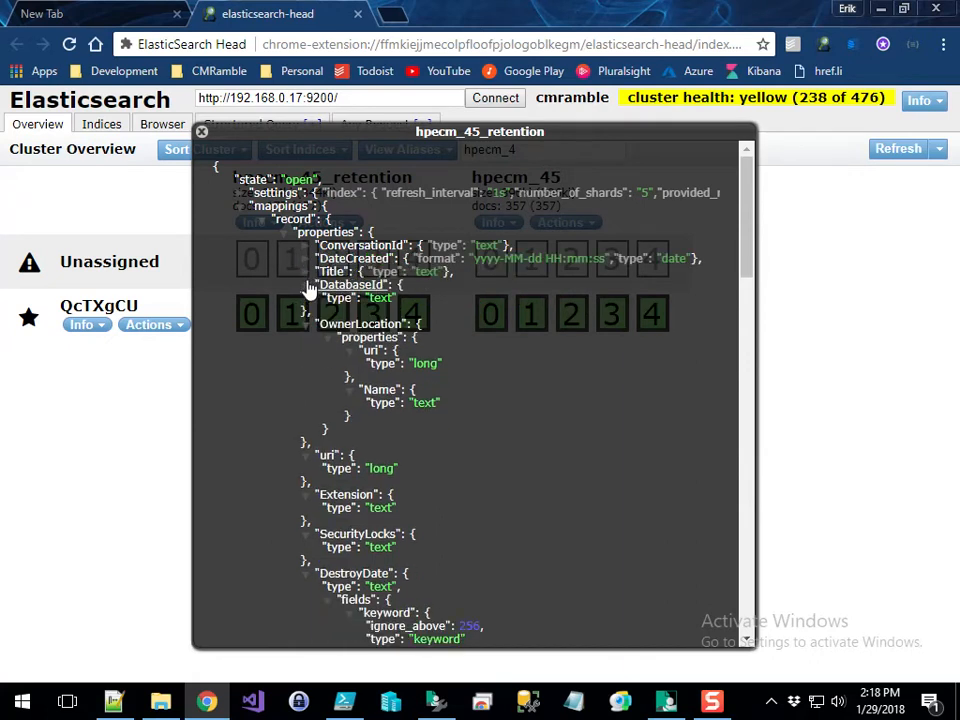
{"action": "left_click", "coordinate": [306, 284]}
{"action": "left_click", "coordinate": [306, 297]}
{"action": "left_click", "coordinate": [306, 310]}
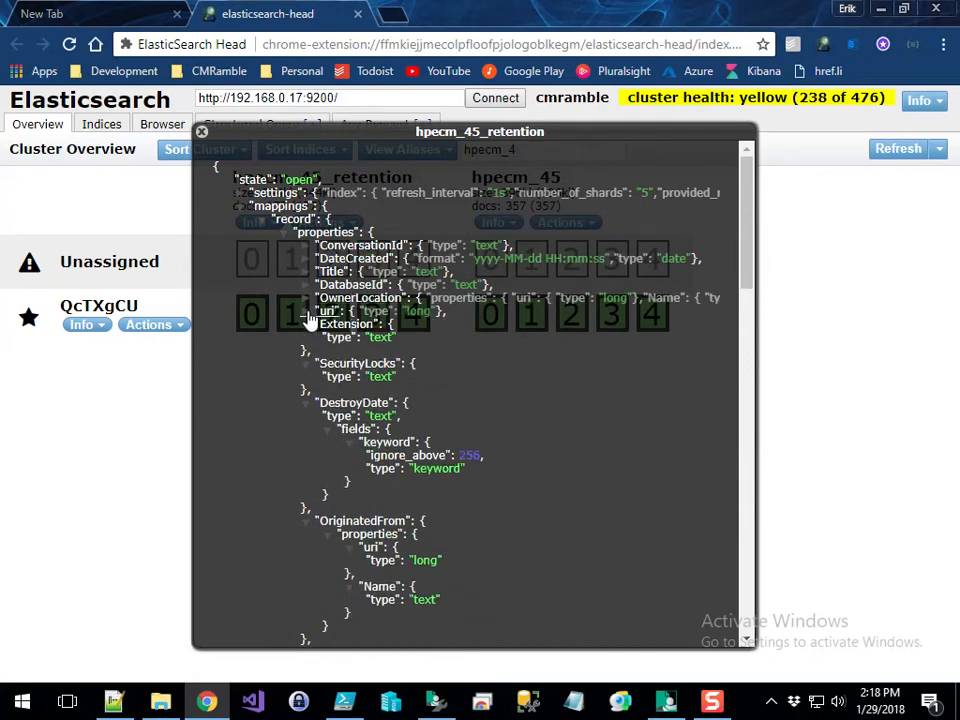
{"action": "left_click", "coordinate": [306, 323]}
{"action": "left_click", "coordinate": [306, 337]}
{"action": "left_click", "coordinate": [306, 350]}
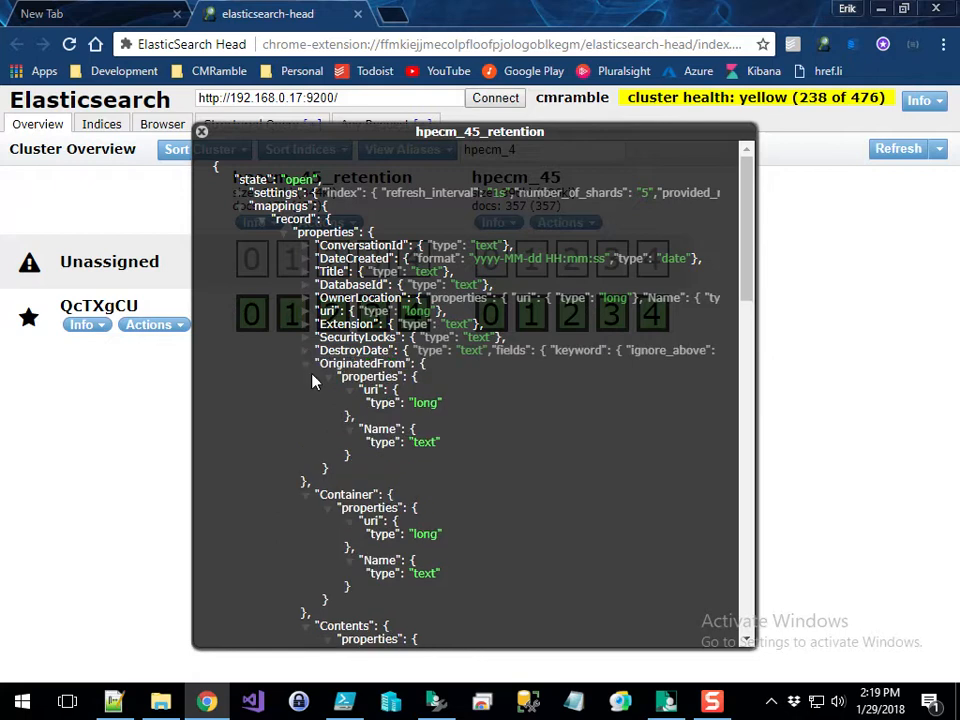
{"action": "left_click", "coordinate": [306, 363]}
{"action": "left_click", "coordinate": [306, 376]}
{"action": "left_click", "coordinate": [306, 389]}
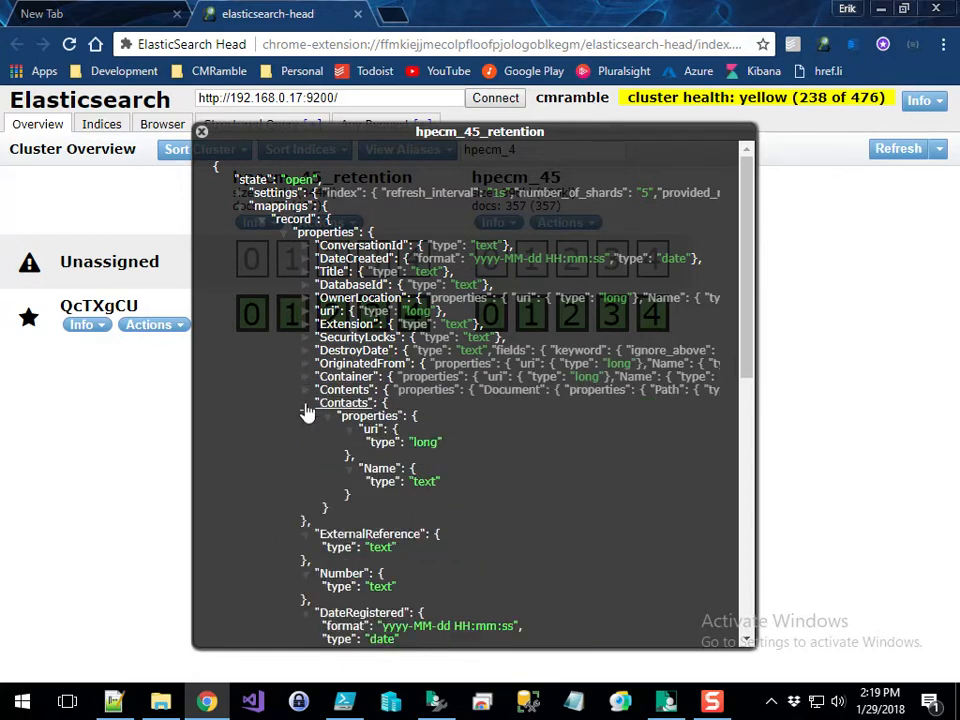
{"action": "left_click", "coordinate": [306, 402]}
{"action": "left_click", "coordinate": [306, 415]}
{"action": "left_click", "coordinate": [306, 428]}
{"action": "left_click", "coordinate": [306, 441]}
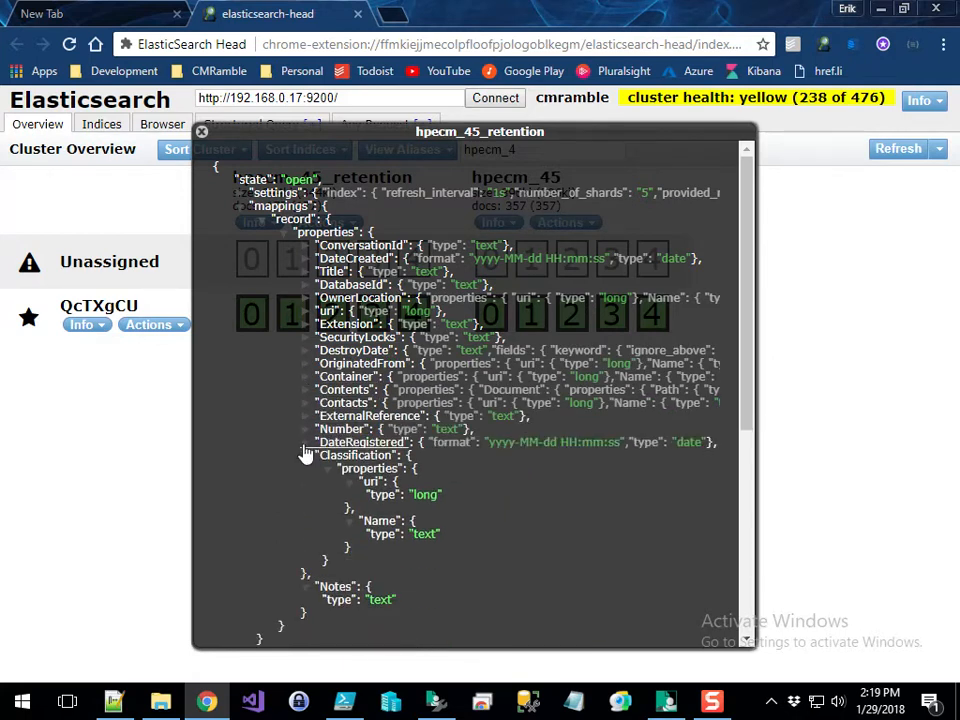
{"action": "left_click", "coordinate": [306, 455]}
{"action": "left_click", "coordinate": [306, 468]}
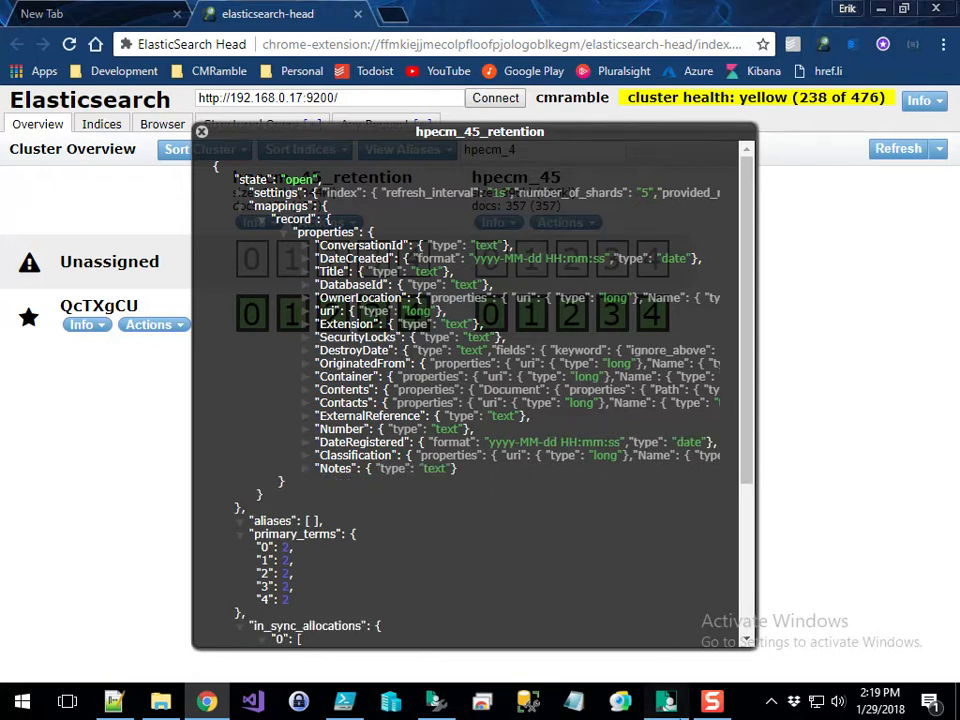
Step: Check the re-indexing progress in Content Manager, then return to the hpecm_45_retention mapping in the browser
{"action": "left_click", "coordinate": [666, 701]}
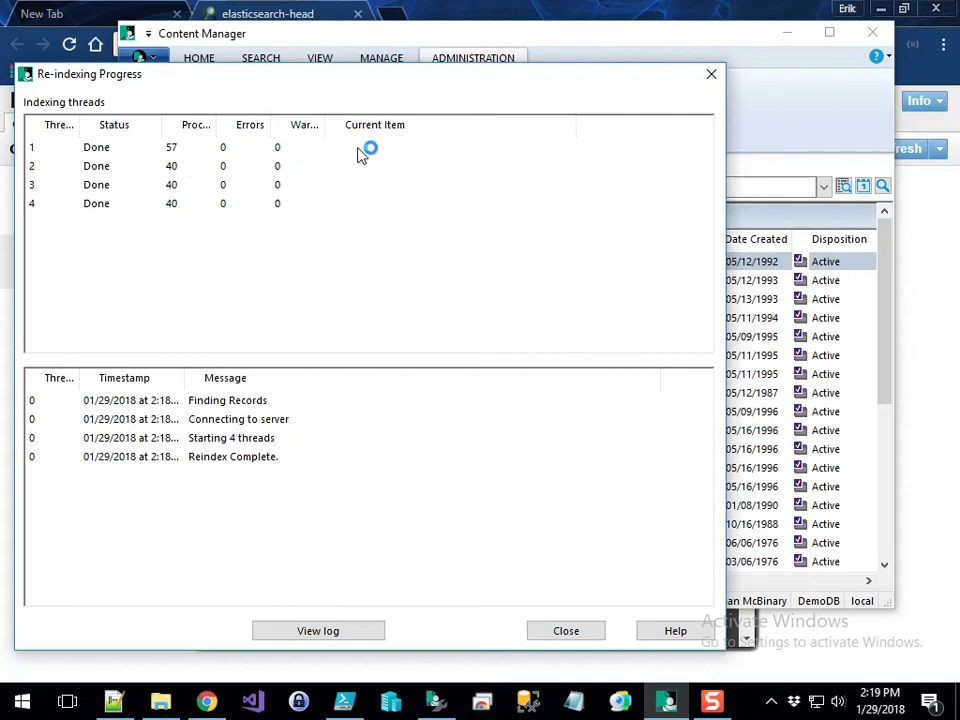
{"action": "left_click", "coordinate": [695, 17]}
{"action": "left_click_drag", "start_coordinate": [281, 254], "coordinate": [540, 474]}
{"action": "left_click", "coordinate": [540, 474]}
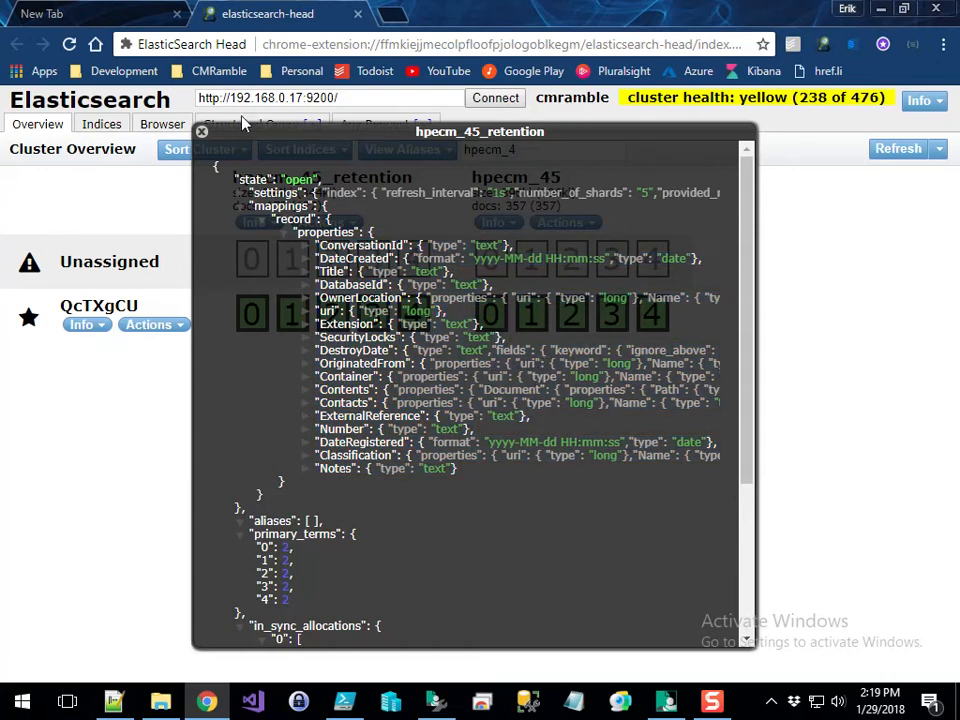
Step: Open Kibana's index pattern management in a new browser tab and delete the hpecm_41 index pattern
{"action": "left_click", "coordinate": [394, 14]}
{"action": "left_click", "coordinate": [756, 72]}
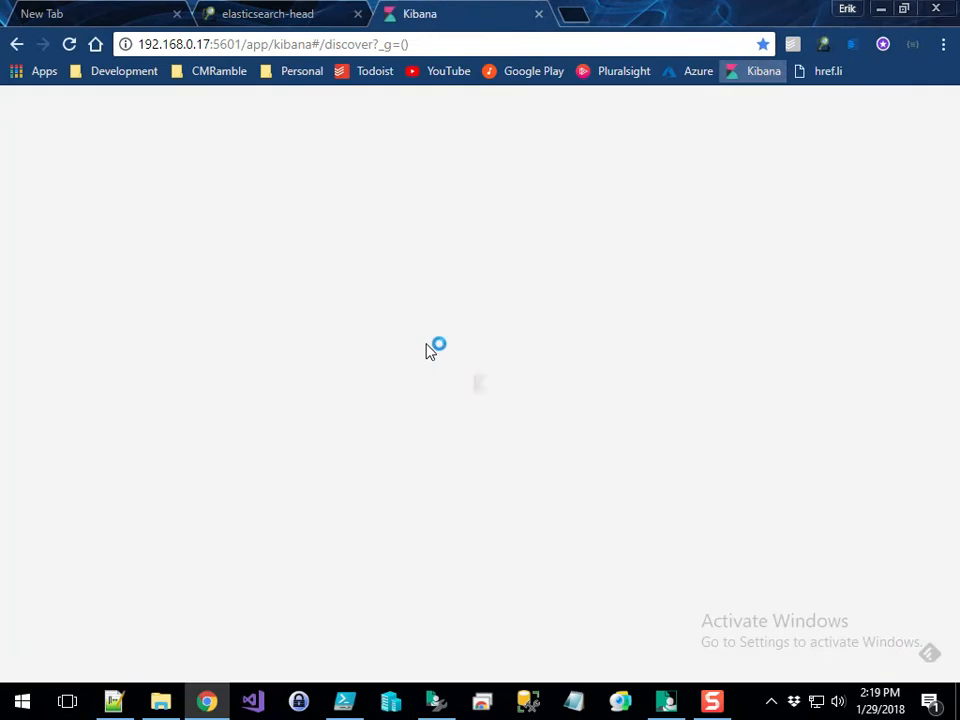
{"action": "left_click", "coordinate": [144, 340]}
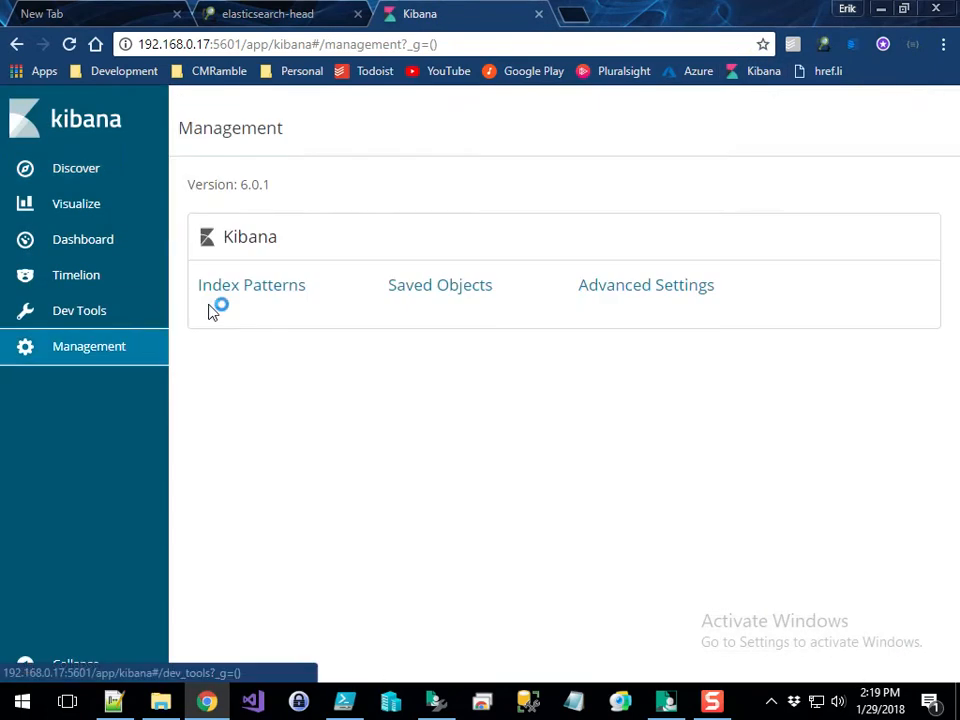
{"action": "left_click", "coordinate": [251, 285]}
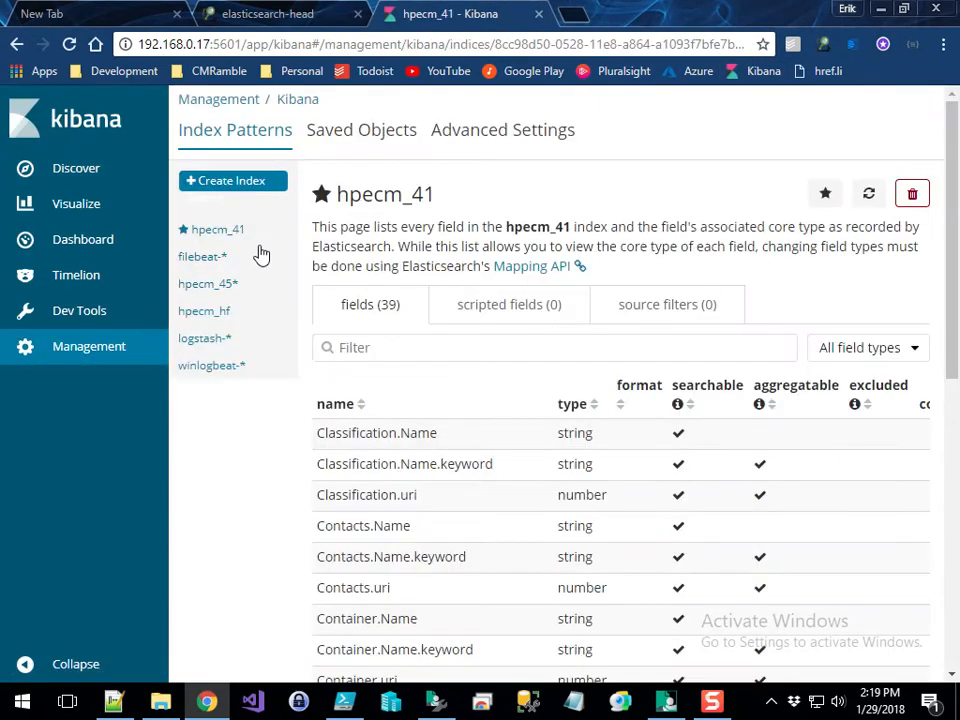
{"action": "left_click", "coordinate": [912, 193]}
{"action": "left_click", "coordinate": [530, 377]}
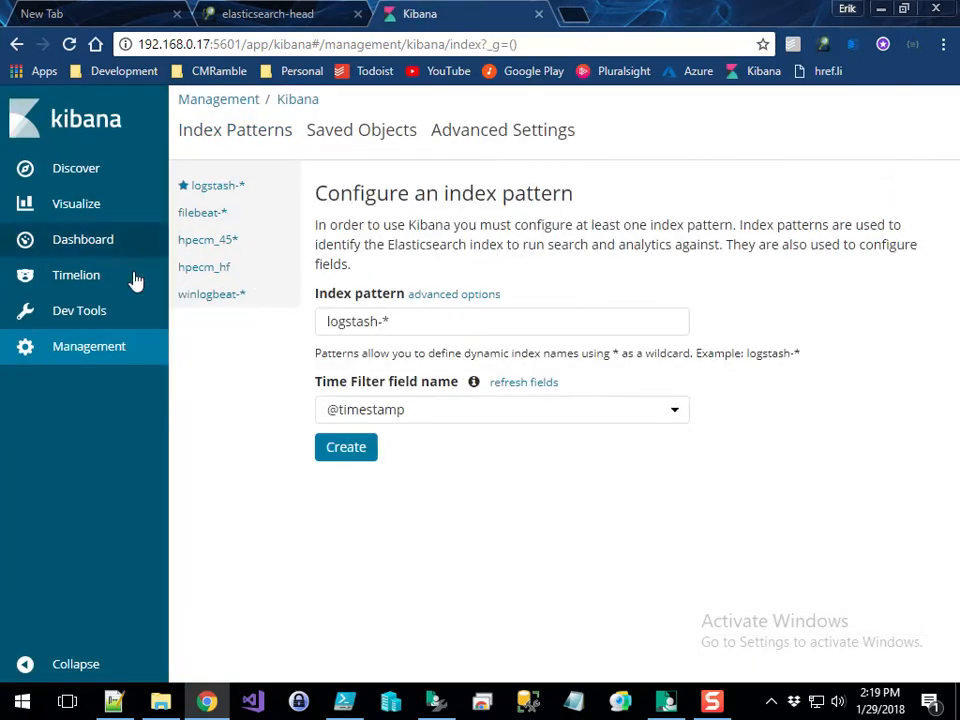
Step: Enter hpecm_45_retention as the new Kibana index pattern, without a trailing wildcard
{"action": "left_click", "coordinate": [346, 446]}
{"action": "left_click", "coordinate": [480, 377]}
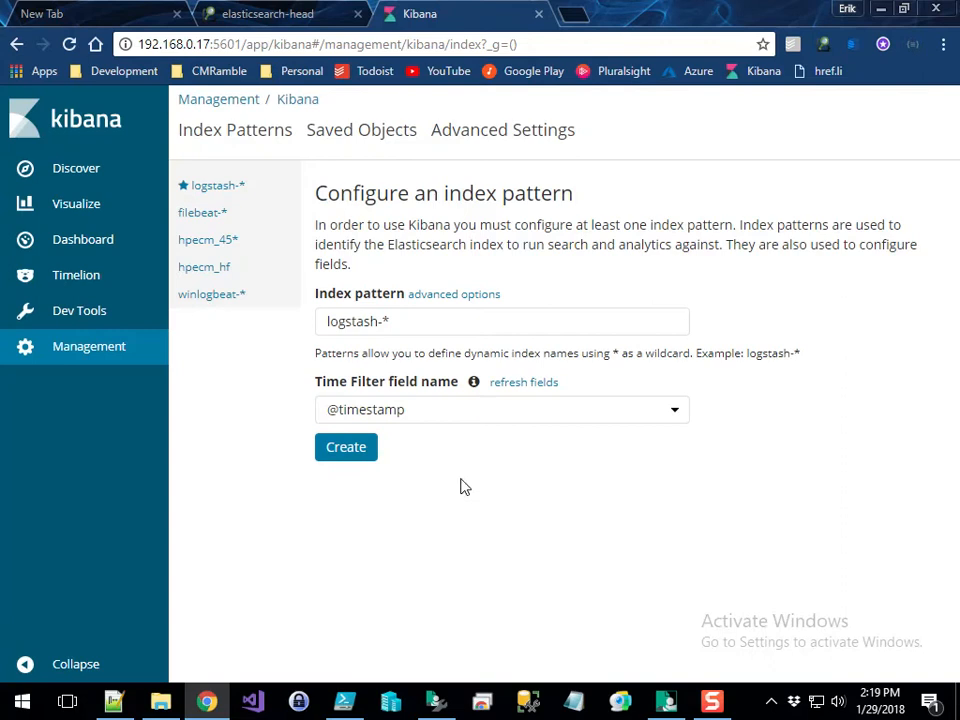
{"action": "triple_click", "coordinate": [415, 334]}
{"action": "type", "text": "hp"}
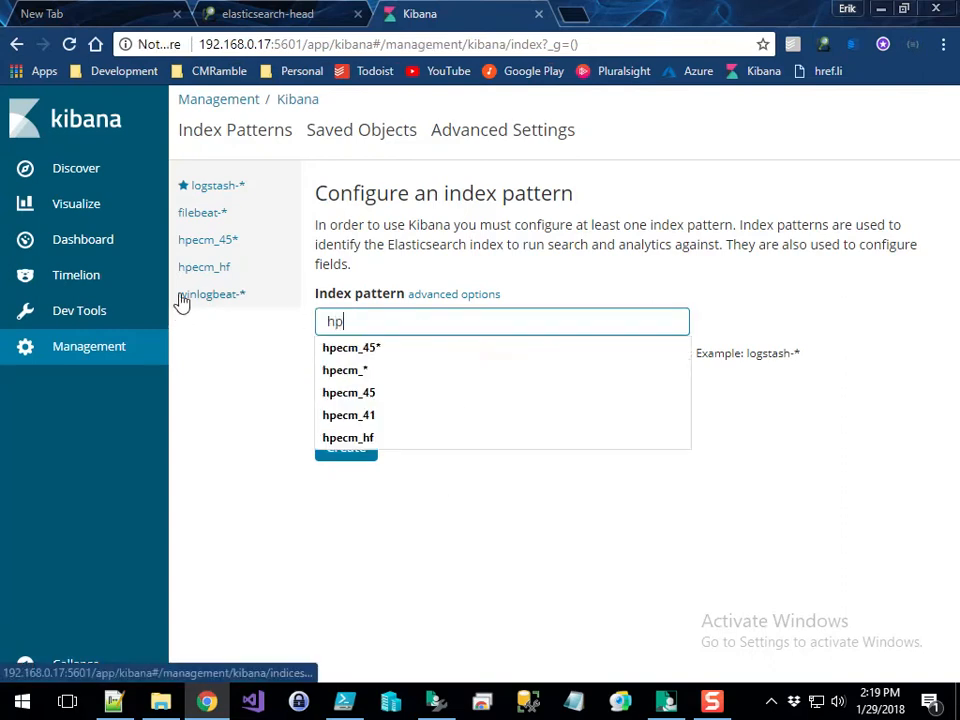
{"action": "type", "text": "ecm_45_"}
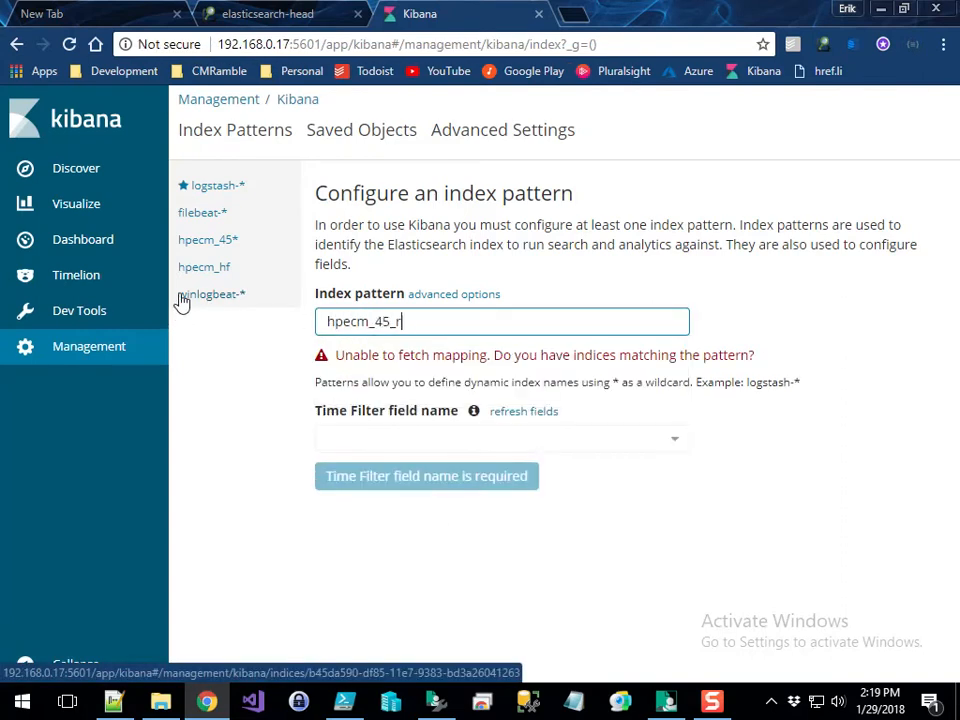
{"action": "type", "text": "retention*"}
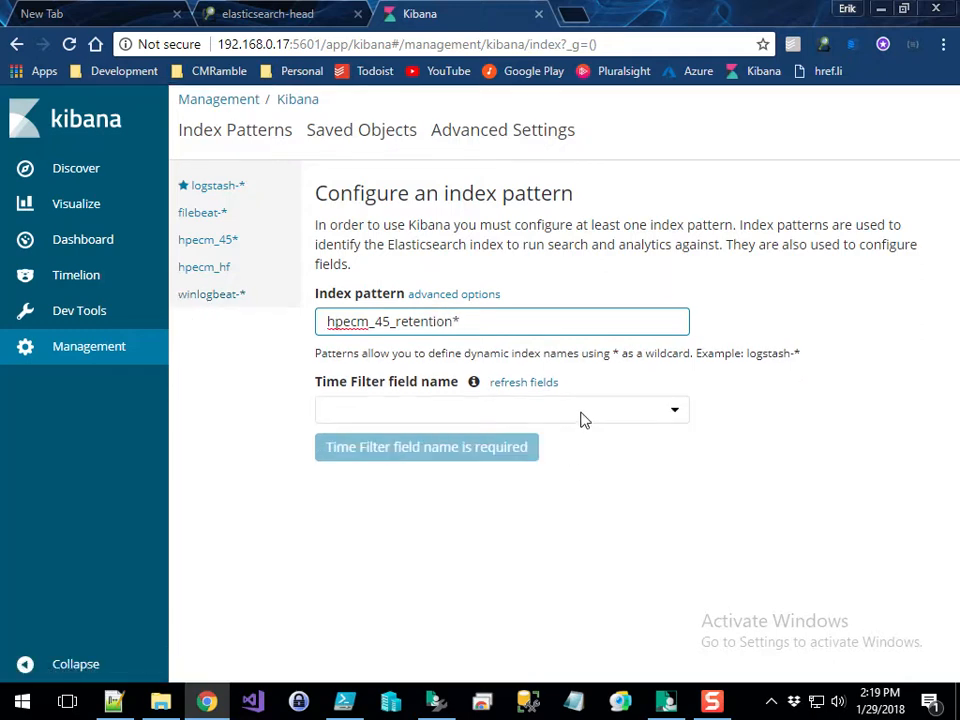
{"action": "left_click", "coordinate": [585, 418]}
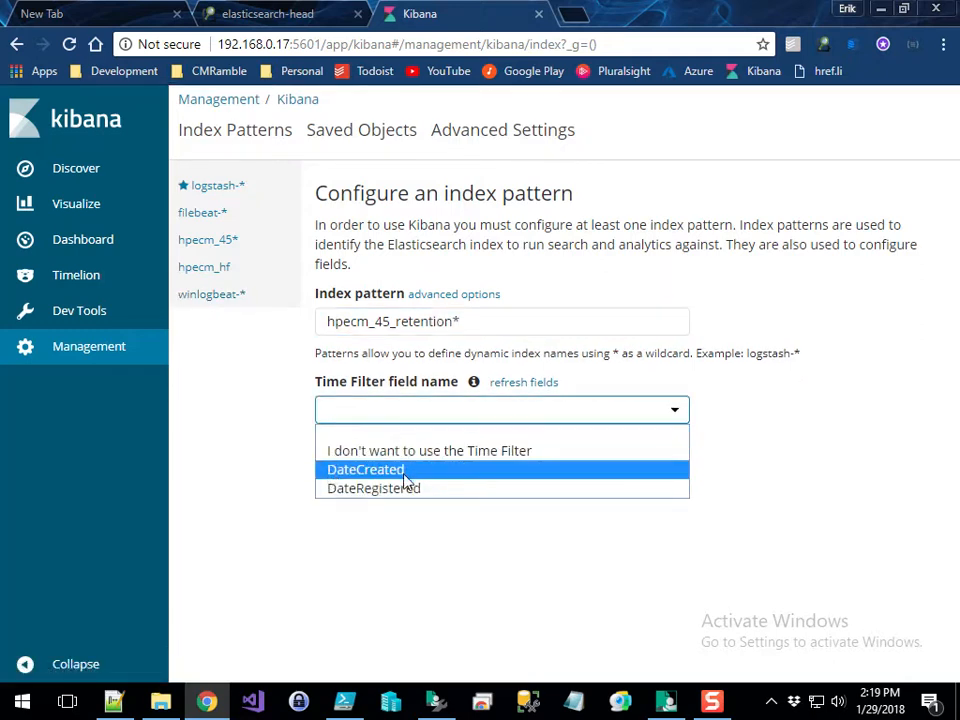
{"action": "left_click", "coordinate": [480, 530]}
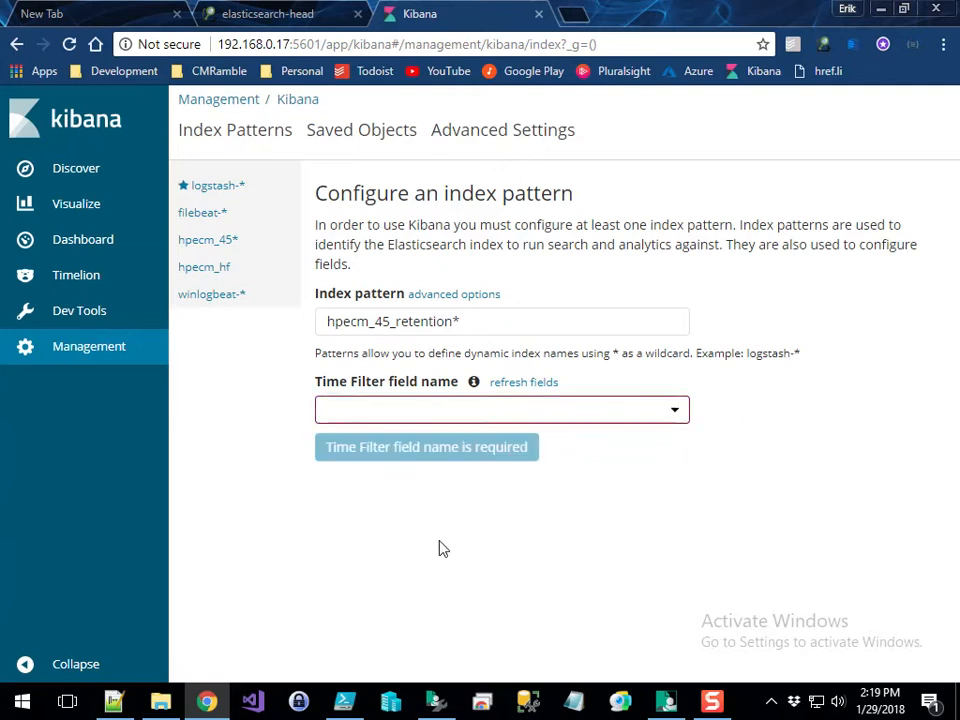
{"action": "left_click", "coordinate": [501, 325]}
{"action": "key", "text": "BackSpace"}
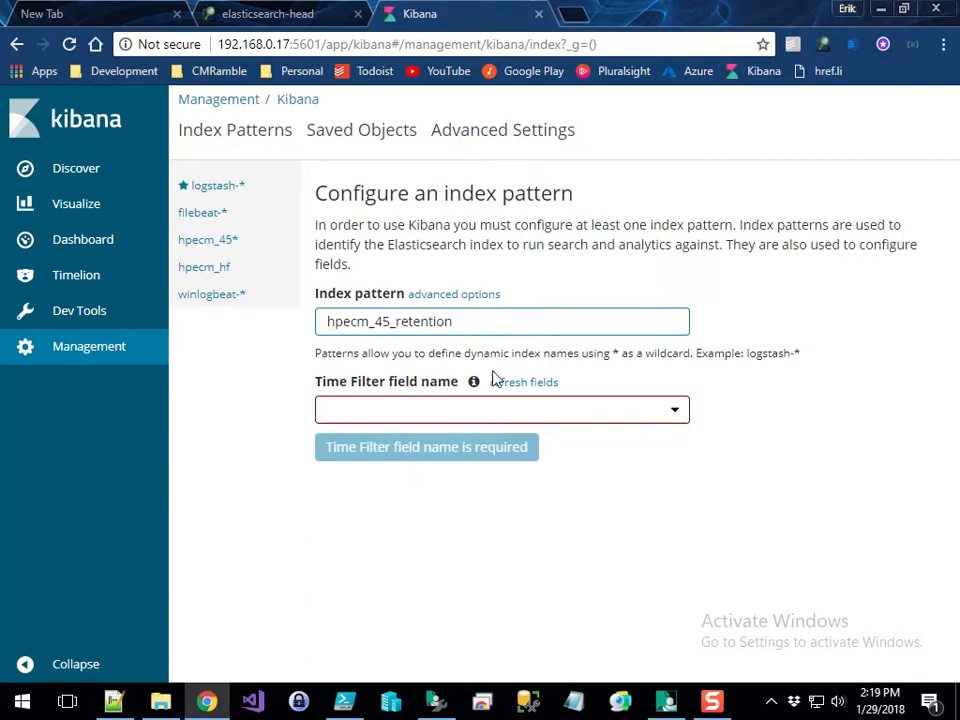
Step: Opt out of the time filter for the hpecm_45_retention index pattern and create it
{"action": "left_click", "coordinate": [478, 411]}
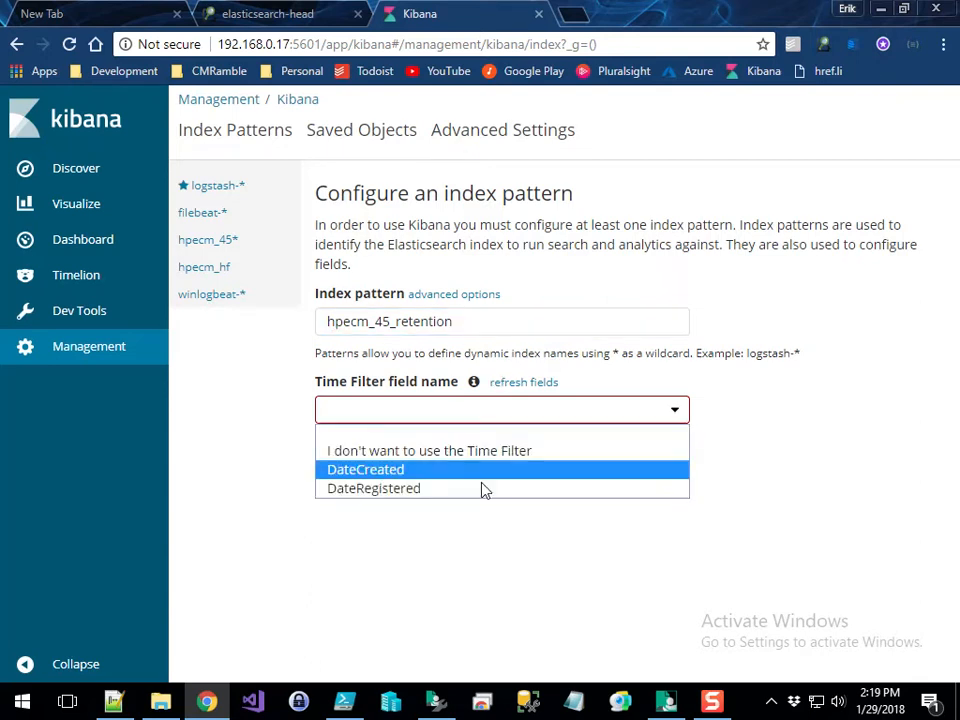
{"action": "left_click", "coordinate": [482, 489]}
{"action": "left_click", "coordinate": [439, 412]}
{"action": "left_click", "coordinate": [416, 433]}
{"action": "left_click", "coordinate": [346, 447]}
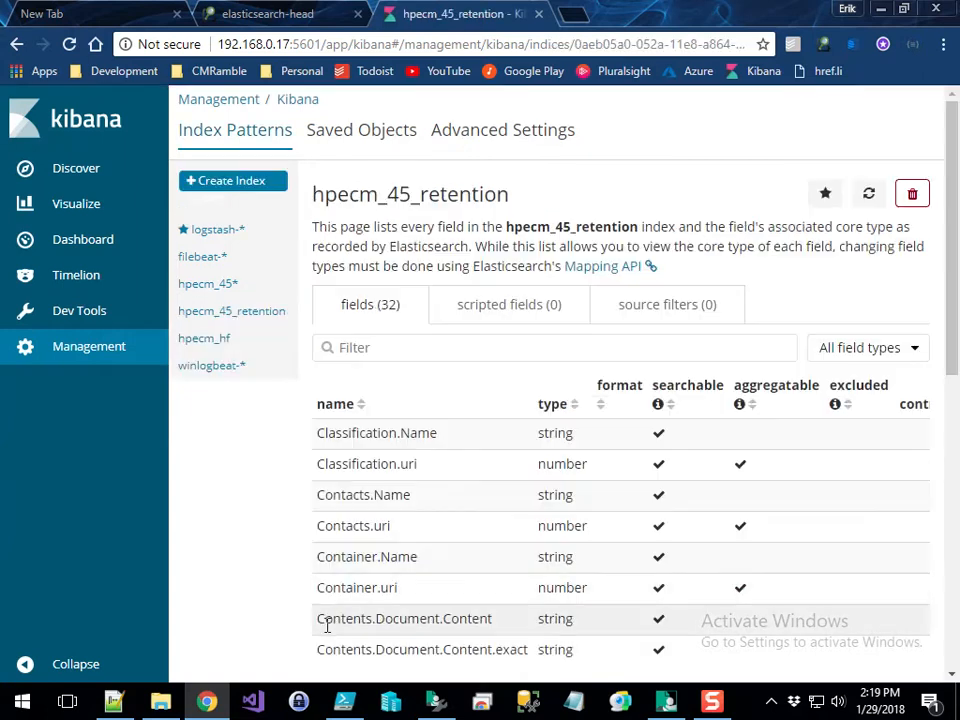
Step: Examine the hpecm_45_retention field list for each field's type and whether it is aggregatable, including OriginatedFrom.Name
{"action": "scroll", "coordinate": [578, 405], "scroll_direction": "down", "scroll_amount": 3}
{"action": "scroll", "coordinate": [575, 420], "scroll_direction": "down", "scroll_amount": 5}
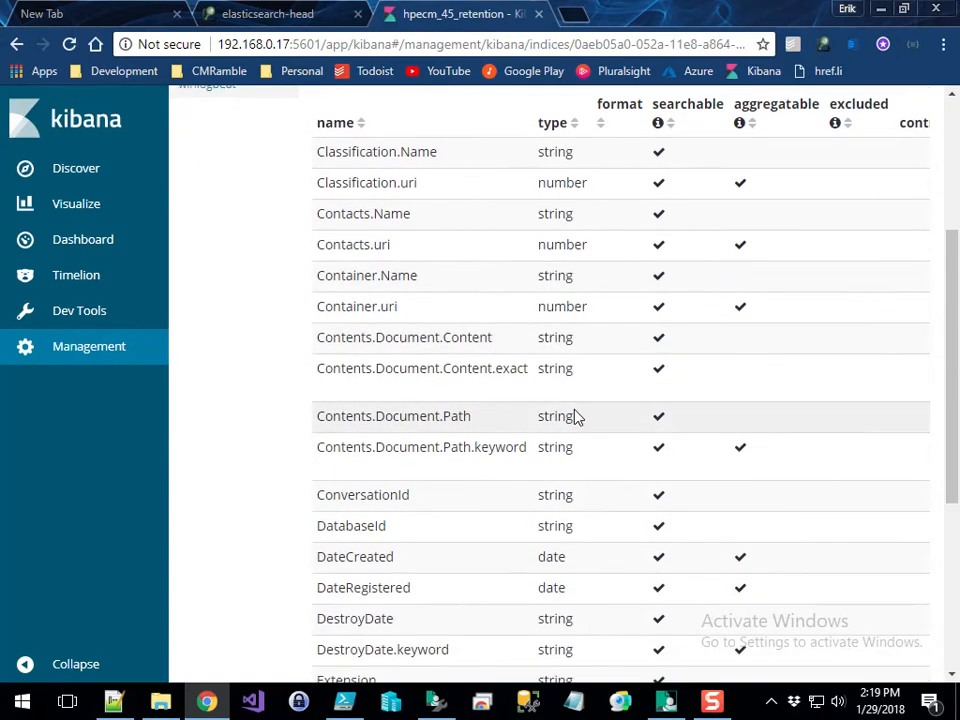
{"action": "left_click_drag", "start_coordinate": [317, 449], "coordinate": [680, 463]}
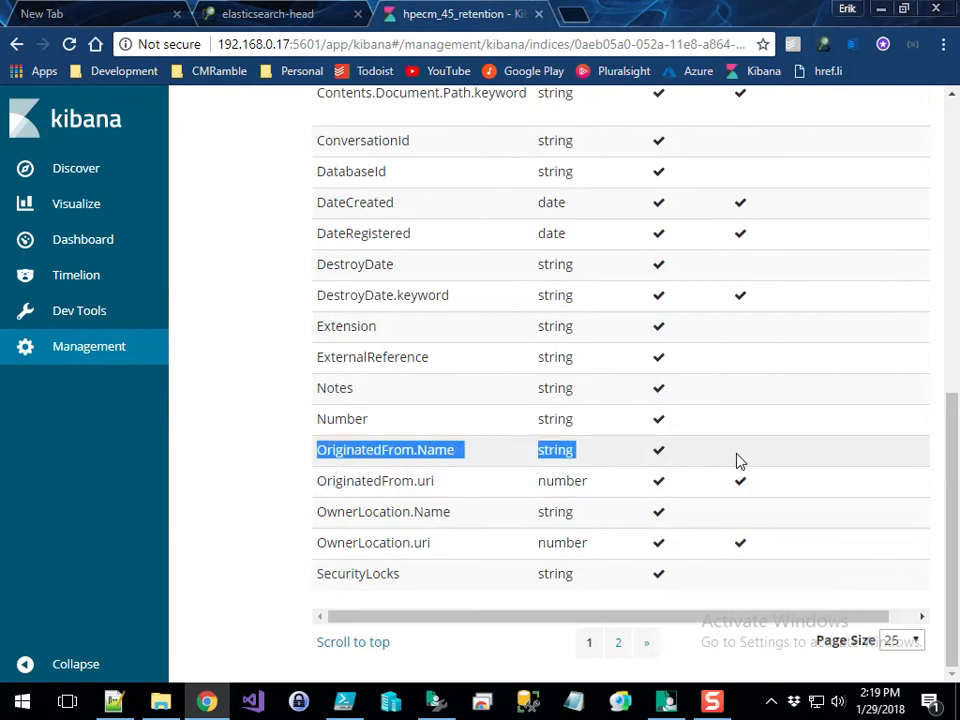
{"action": "scroll", "coordinate": [736, 461], "scroll_direction": "up", "scroll_amount": 7}
{"action": "scroll", "coordinate": [729, 328], "scroll_direction": "down", "scroll_amount": 3}
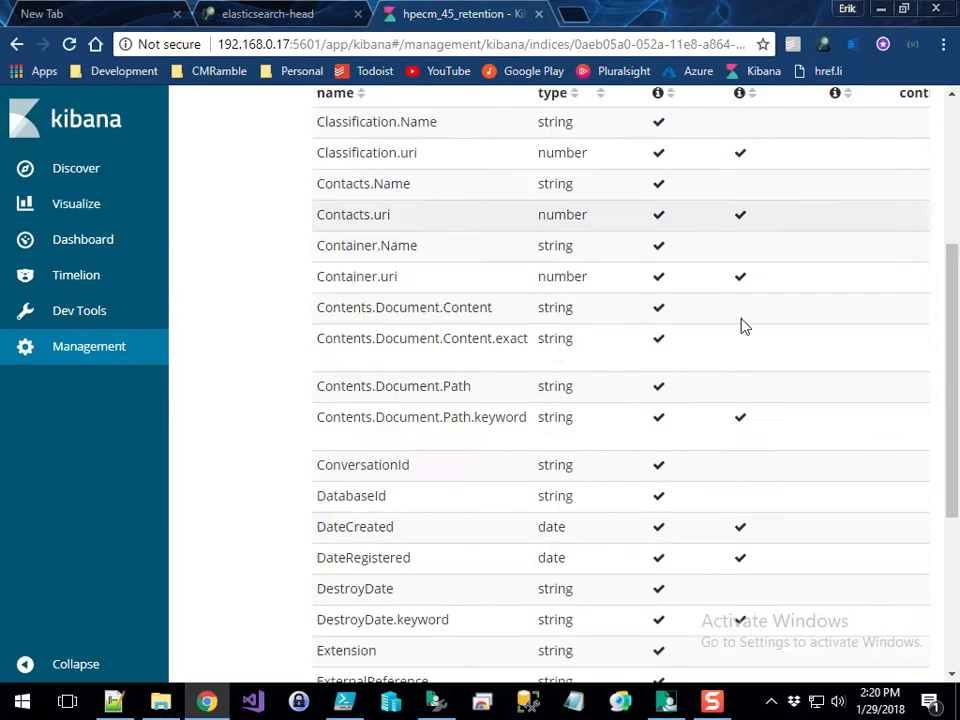
{"action": "scroll", "coordinate": [740, 326], "scroll_direction": "down", "scroll_amount": 4}
{"action": "scroll", "coordinate": [636, 495], "scroll_direction": "up", "scroll_amount": 7}
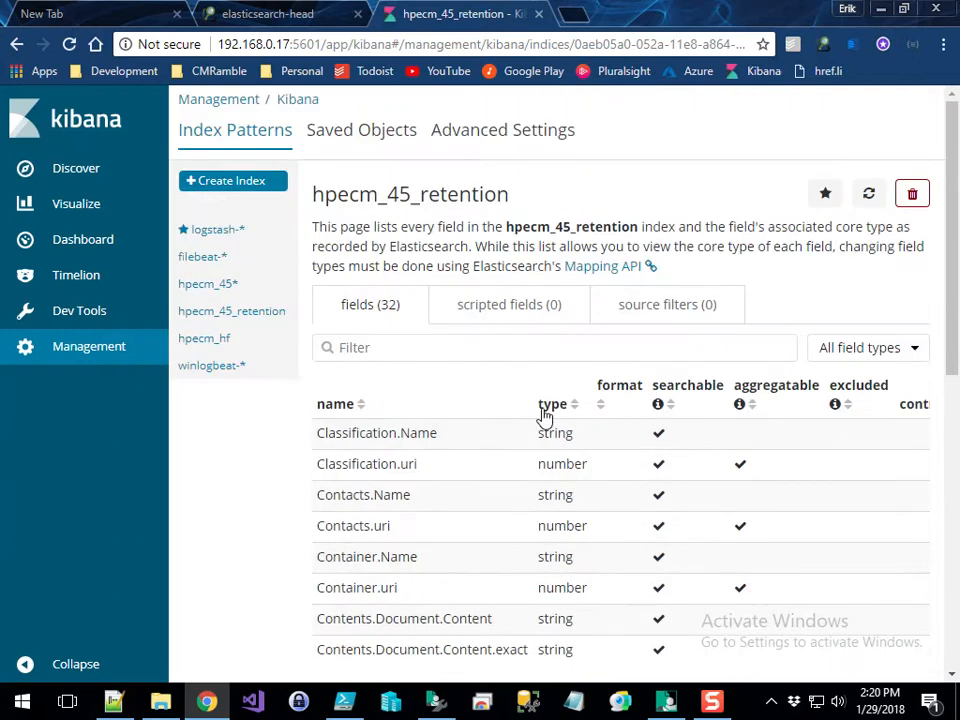
{"action": "left_click", "coordinate": [52, 198]}
{"action": "left_click", "coordinate": [564, 291]}
{"action": "left_click", "coordinate": [420, 347]}
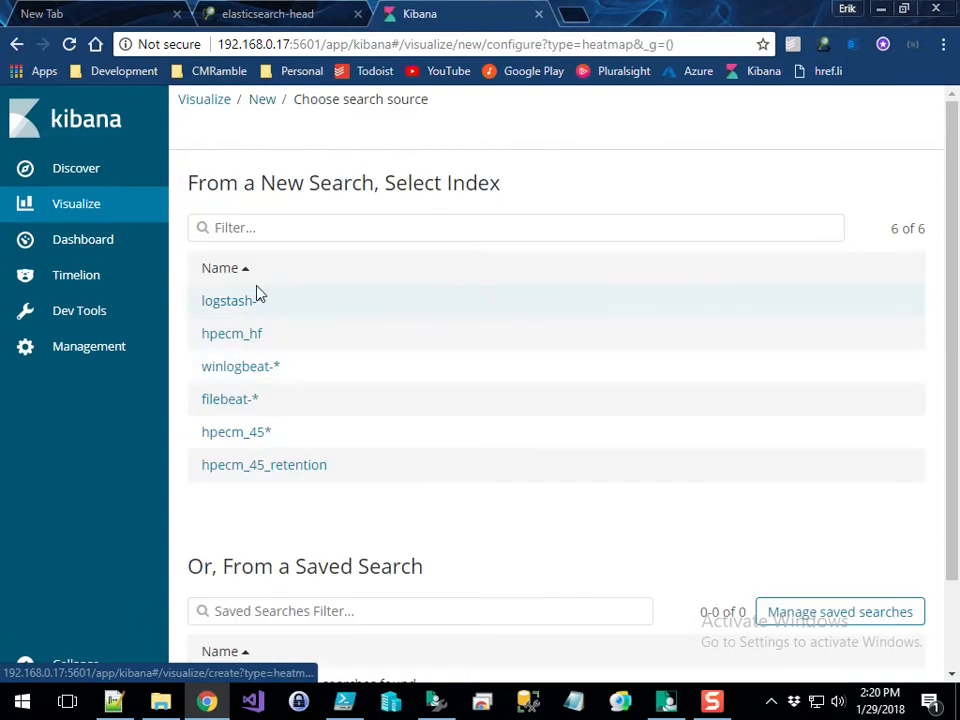
Step: Create a new horizontal bar visualization based on the hpecm_45_retention index
{"action": "left_click", "coordinate": [80, 207]}
{"action": "left_click", "coordinate": [544, 300]}
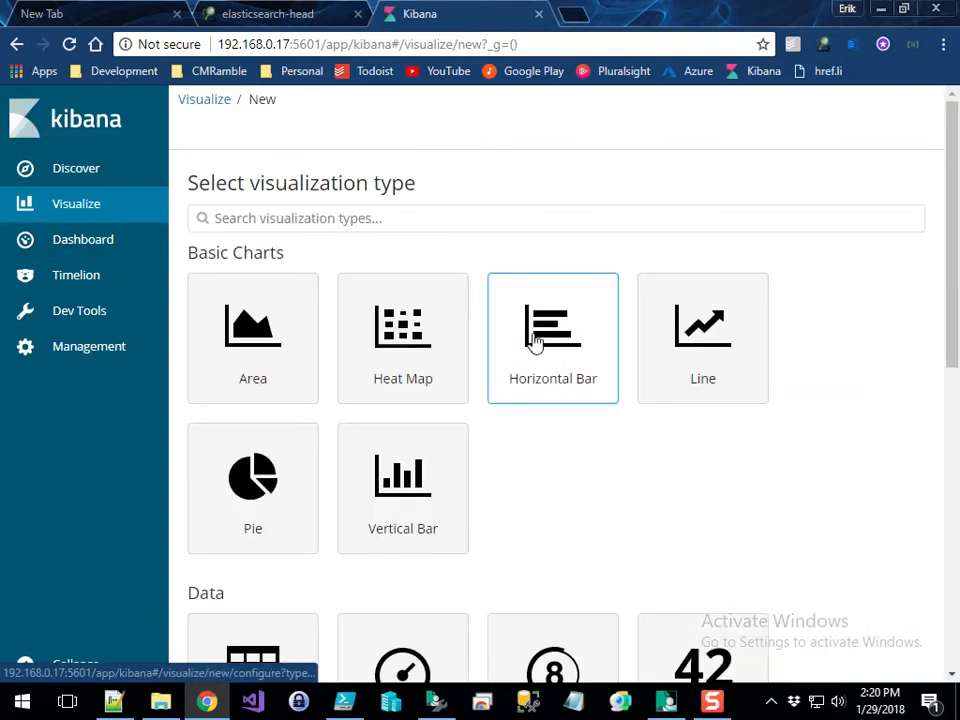
{"action": "left_click", "coordinate": [536, 290]}
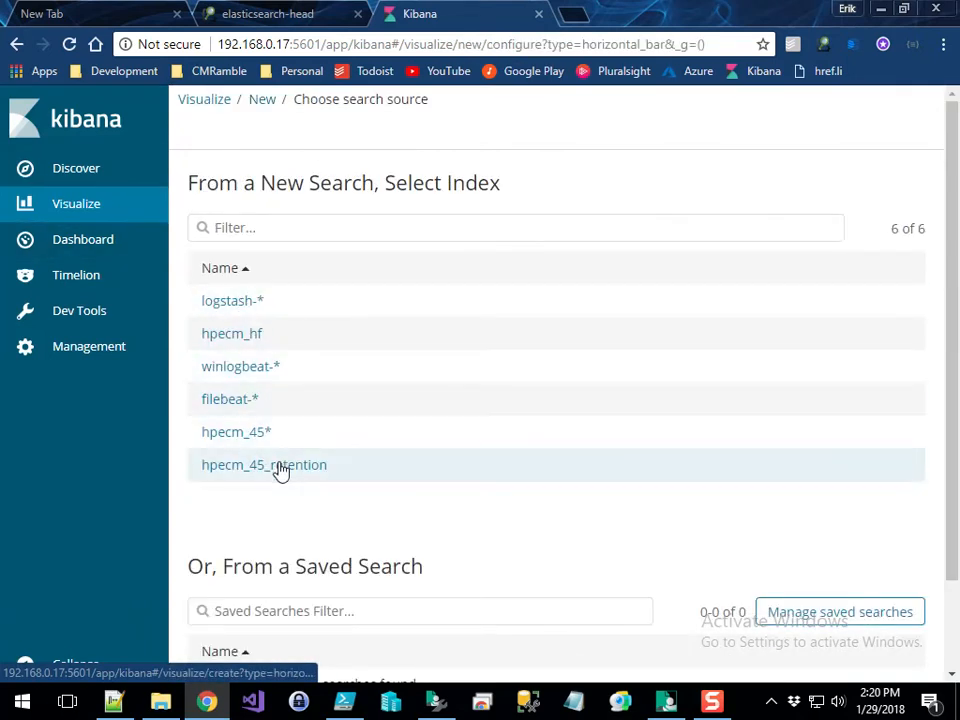
{"action": "left_click", "coordinate": [279, 466]}
Step: Add a split series bucket using the Terms aggregation on OriginatedFrom.uri and apply it to the chart
{"action": "left_click", "coordinate": [226, 486]}
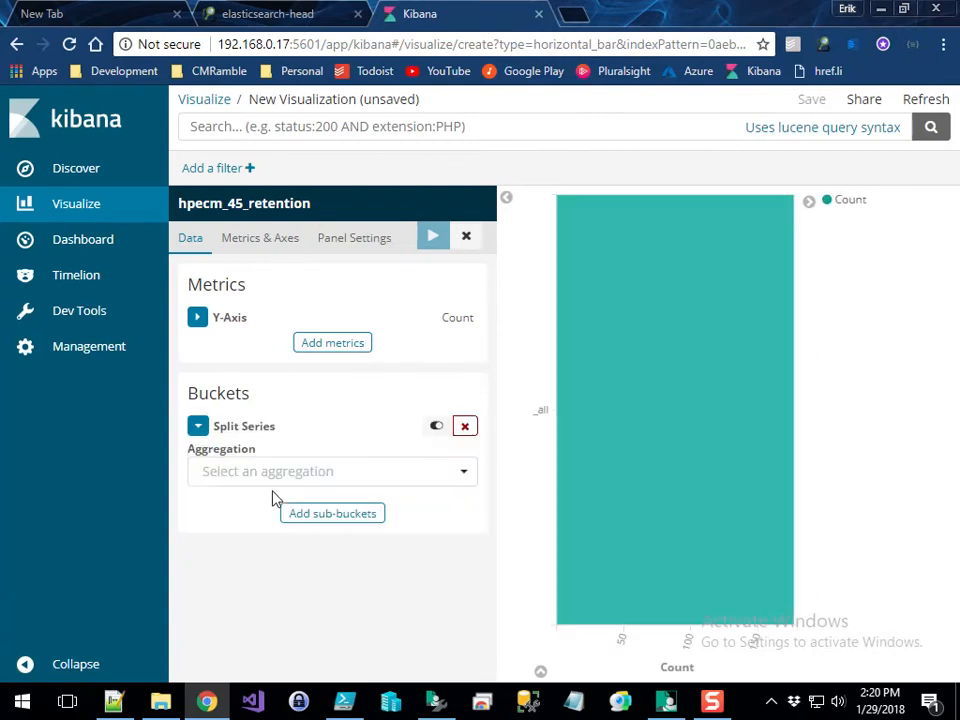
{"action": "left_click", "coordinate": [326, 476]}
{"action": "scroll", "coordinate": [310, 640], "scroll_direction": "down", "scroll_amount": 1}
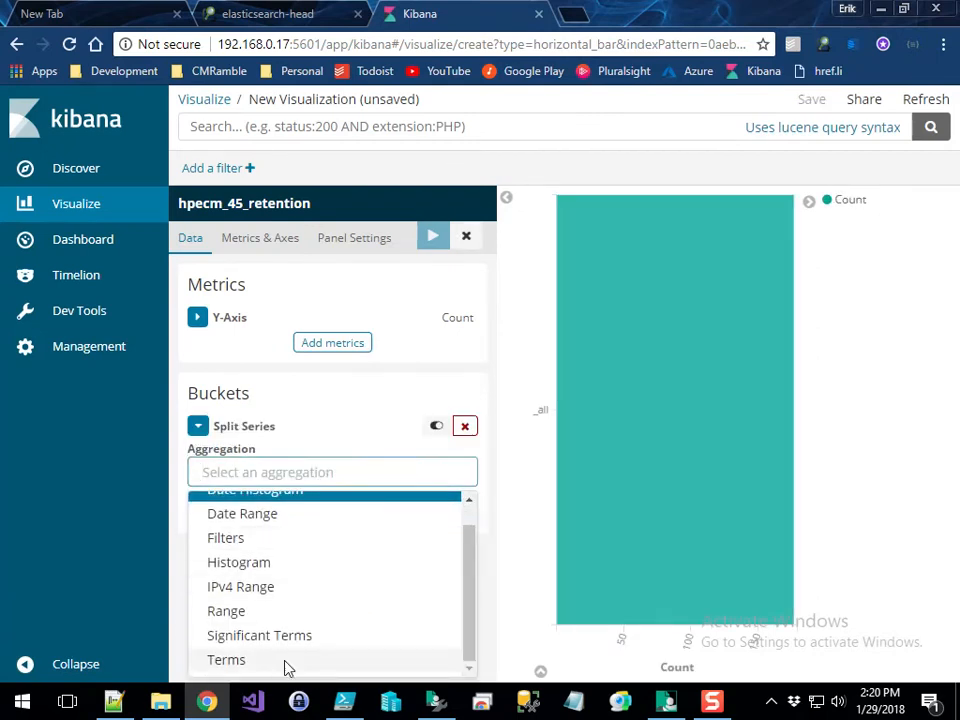
{"action": "left_click", "coordinate": [285, 668]}
{"action": "left_click", "coordinate": [298, 534]}
{"action": "scroll", "coordinate": [320, 445], "scroll_direction": "down", "scroll_amount": 1}
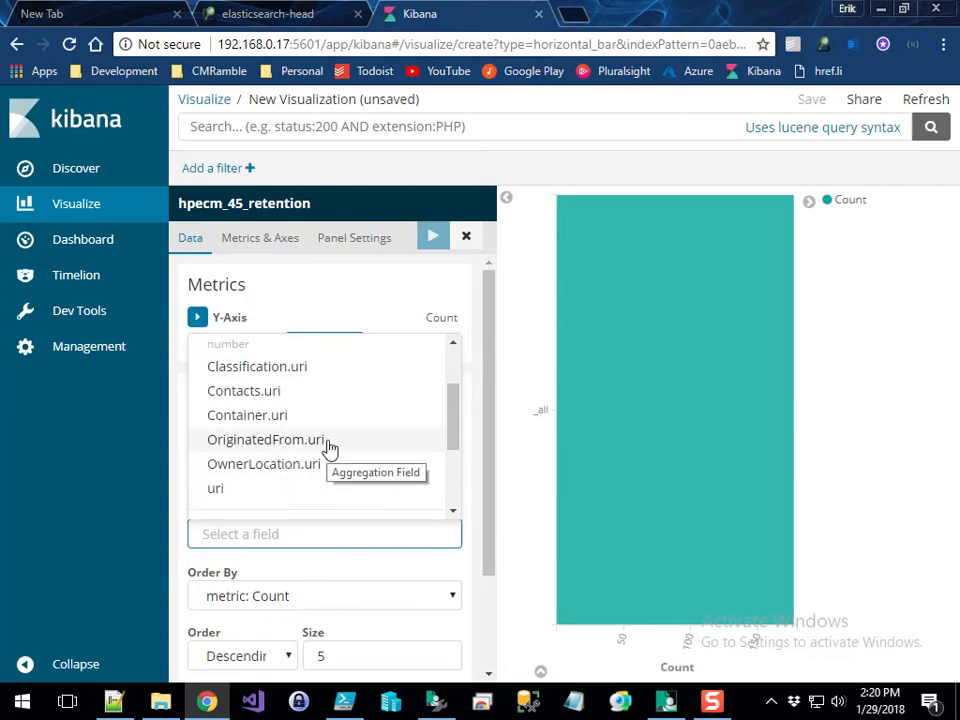
{"action": "left_click", "coordinate": [329, 447]}
{"action": "left_click", "coordinate": [433, 237]}
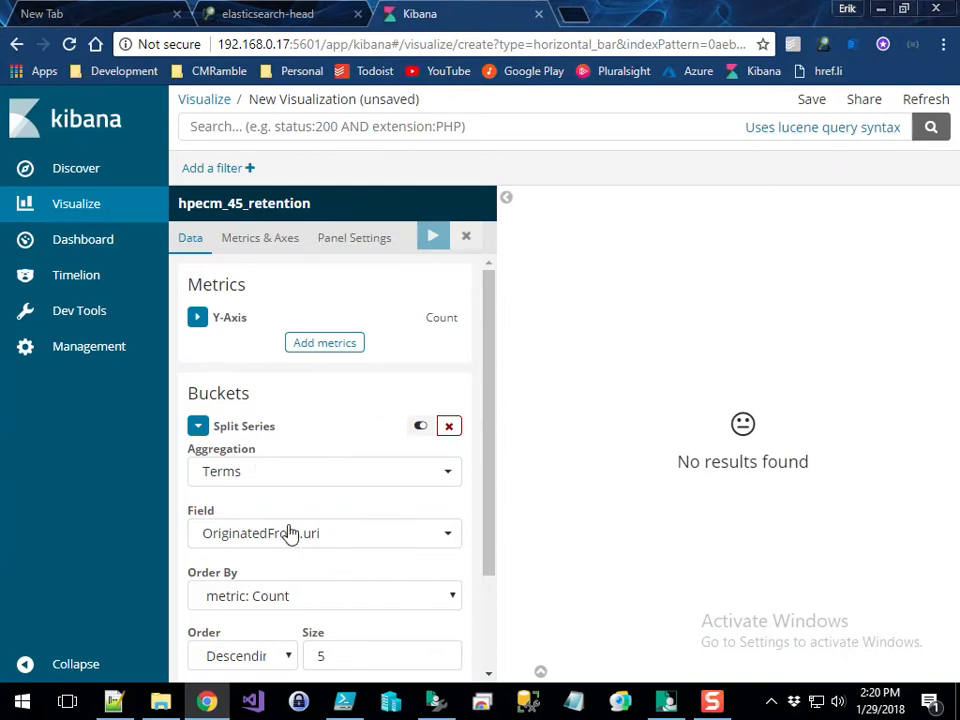
Step: Set the split series field to OwnerLocation.uri and apply the change to the chart
{"action": "scroll", "coordinate": [435, 561], "scroll_direction": "down", "scroll_amount": 3}
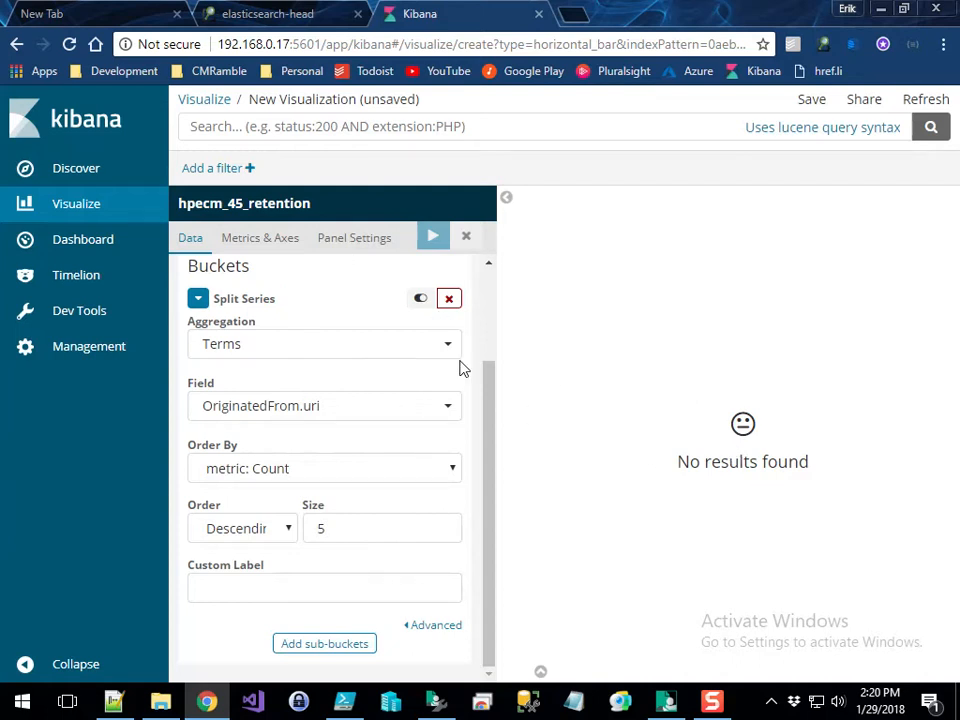
{"action": "scroll", "coordinate": [354, 411], "scroll_direction": "up", "scroll_amount": 3}
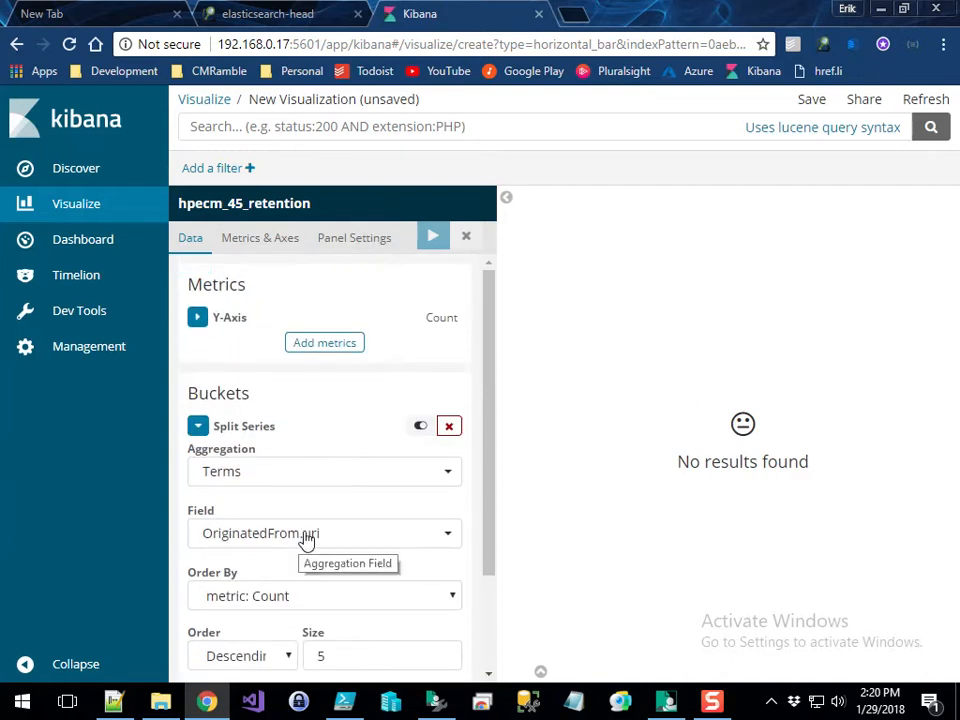
{"action": "left_click", "coordinate": [307, 540]}
{"action": "left_click", "coordinate": [296, 464]}
{"action": "scroll", "coordinate": [395, 400], "scroll_direction": "down", "scroll_amount": 2}
{"action": "left_click", "coordinate": [428, 238]}
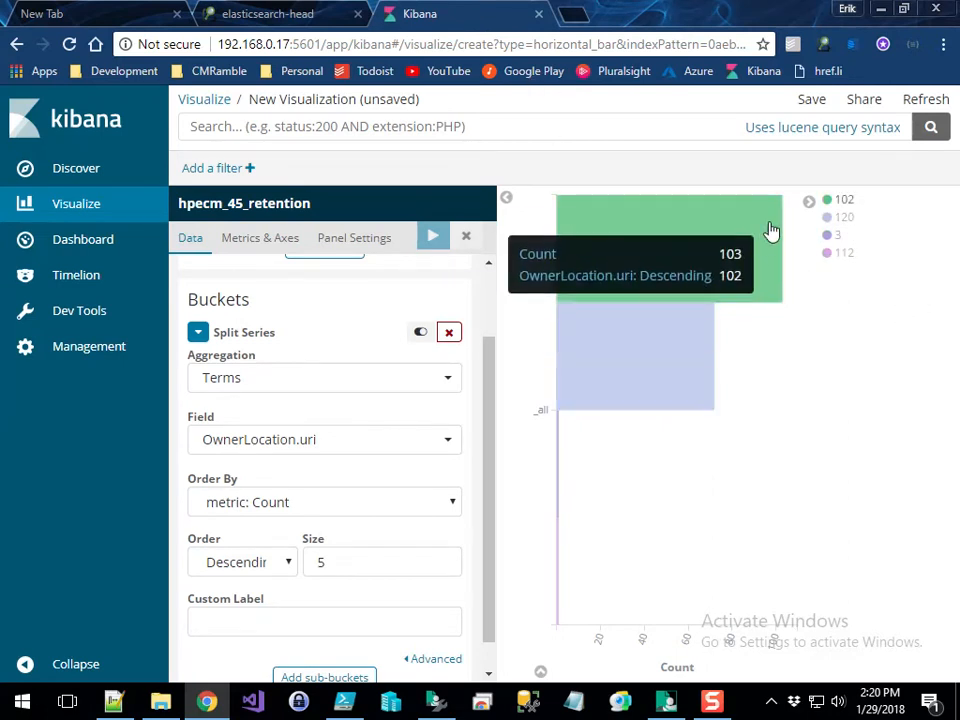
Step: Close the Kibana tab and examine the OwnerLocation properties in the hpecm_45_retention mapping, closing the metadata when finished
{"action": "left_click", "coordinate": [538, 15]}
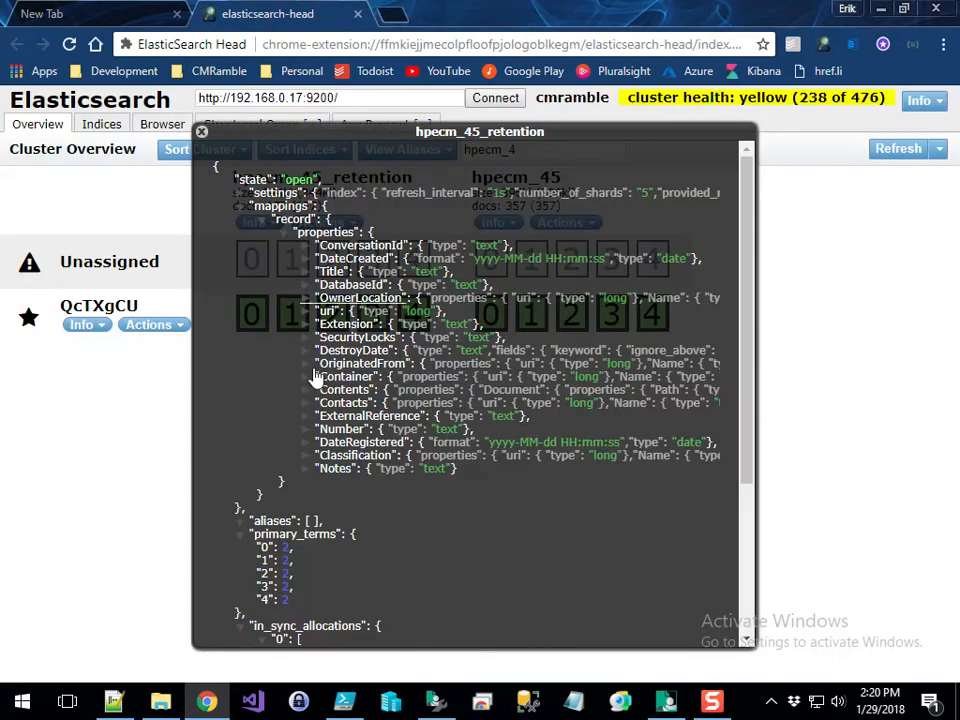
{"action": "left_click", "coordinate": [306, 300]}
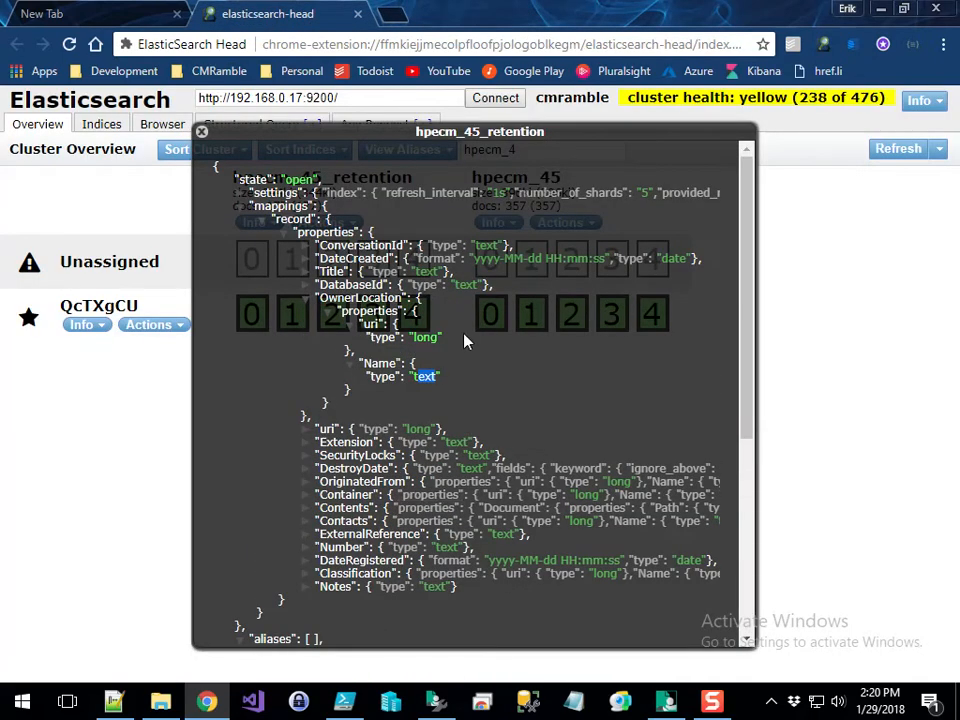
{"action": "left_click", "coordinate": [201, 131]}
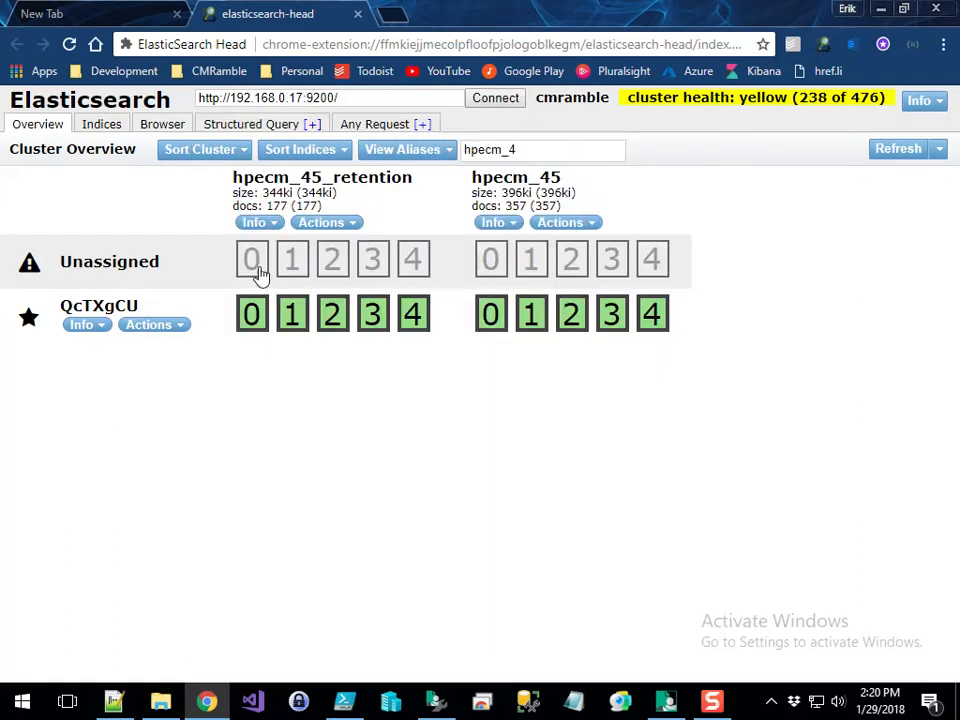
Step: Delete the hpecm_45_retention index from the Elasticsearch cluster, confirming with DELETE
{"action": "left_click", "coordinate": [344, 224]}
{"action": "left_click", "coordinate": [330, 368]}
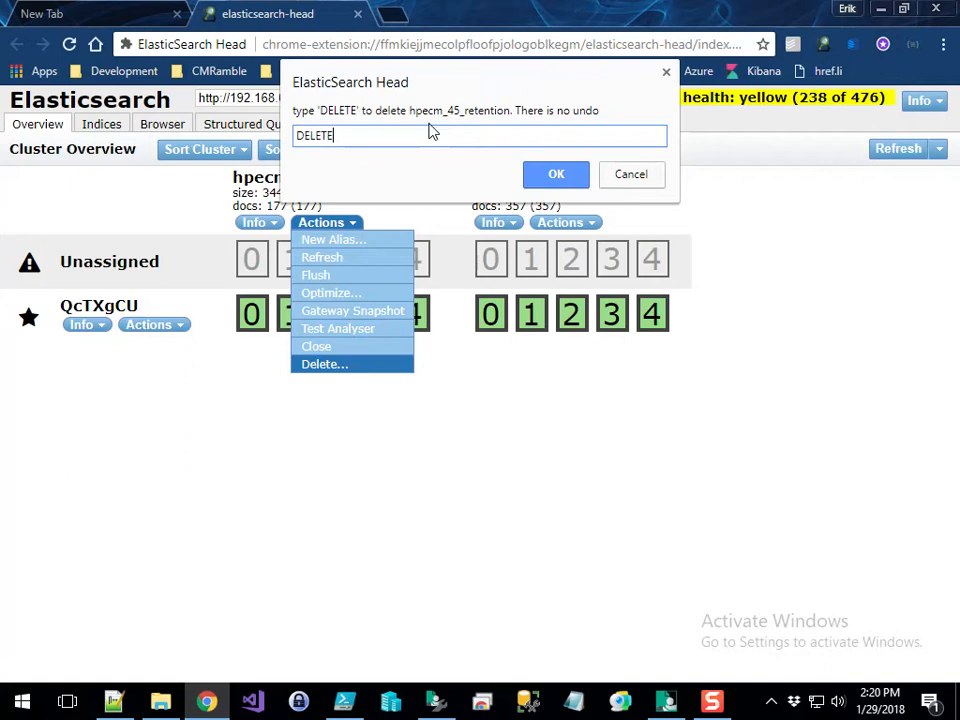
{"action": "left_click", "coordinate": [556, 176]}
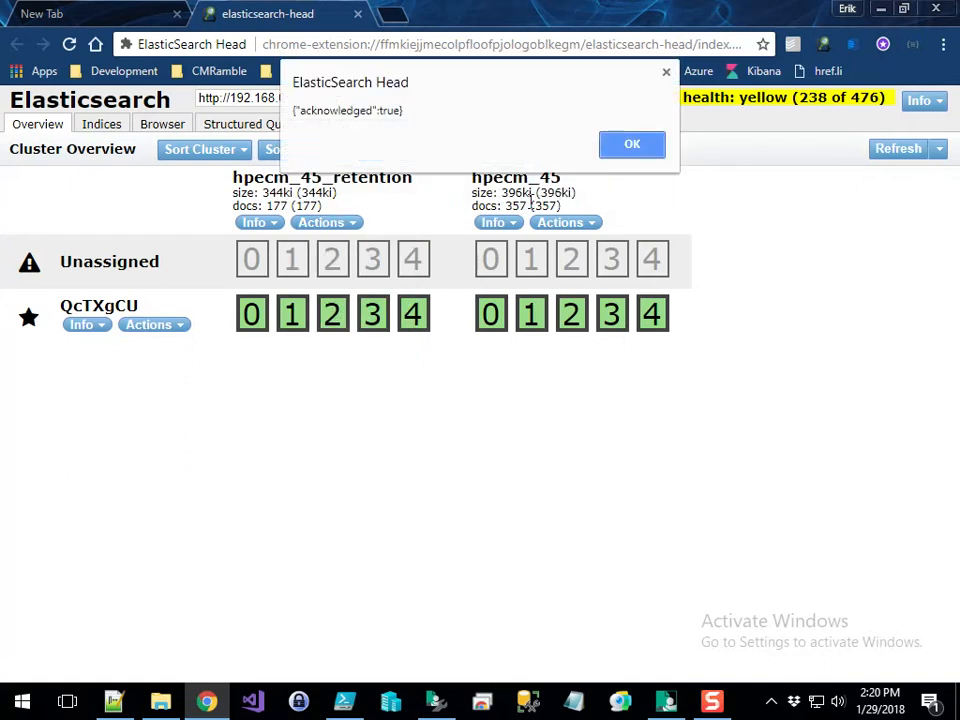
{"action": "left_click", "coordinate": [605, 150]}
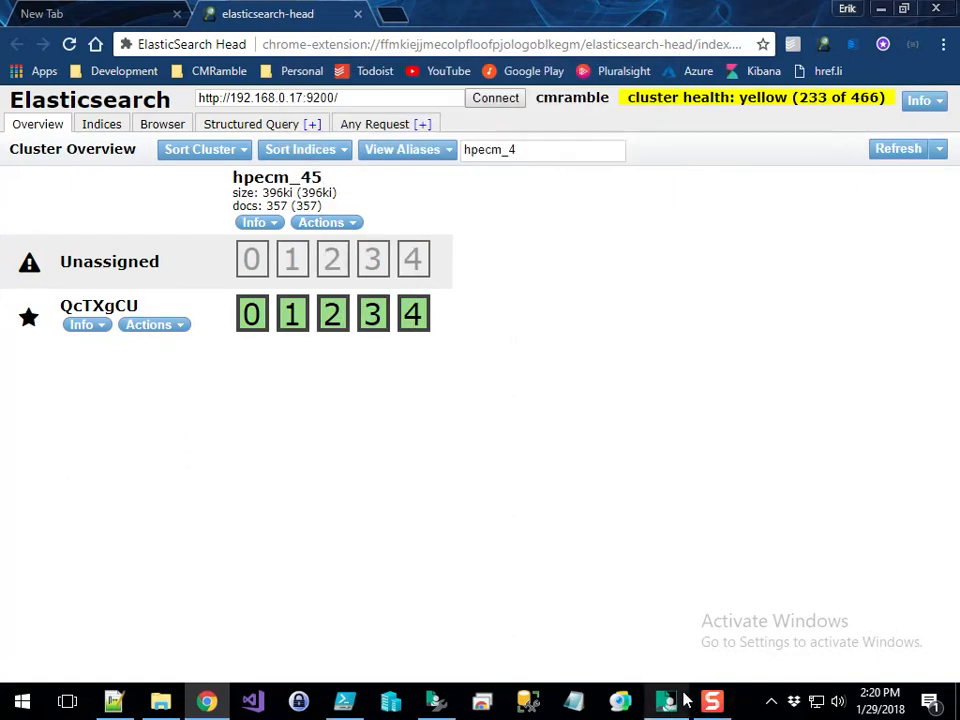
Step: Close Content Manager's Re-indexing Progress window and launch Postman maximized, dismissing its Create New window
{"action": "left_click", "coordinate": [878, 10]}
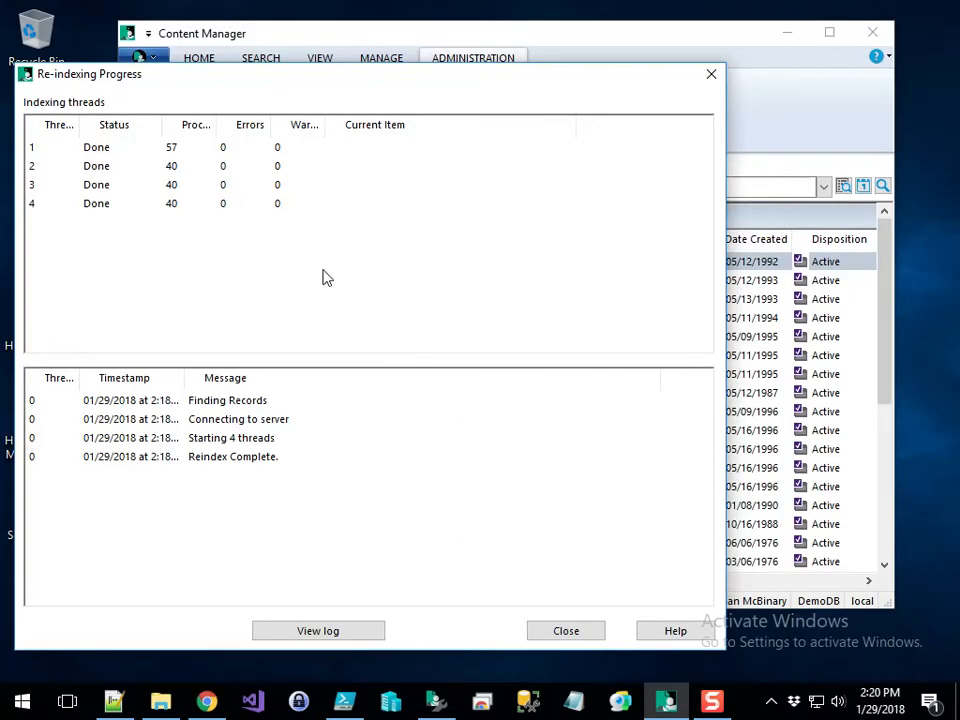
{"action": "left_click", "coordinate": [563, 640]}
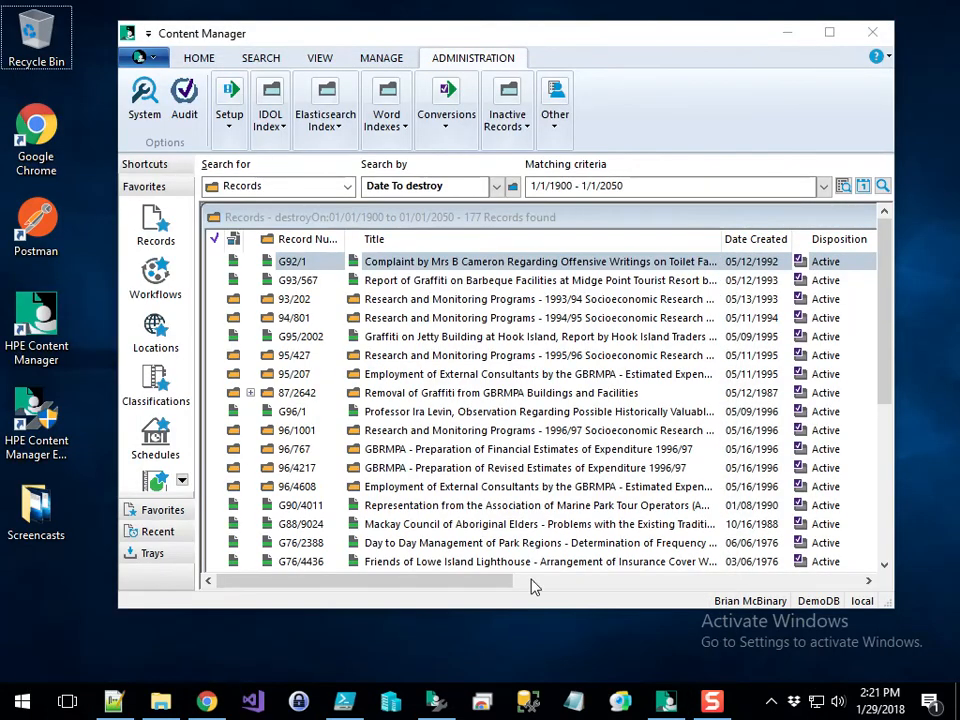
{"action": "double_click", "coordinate": [36, 222]}
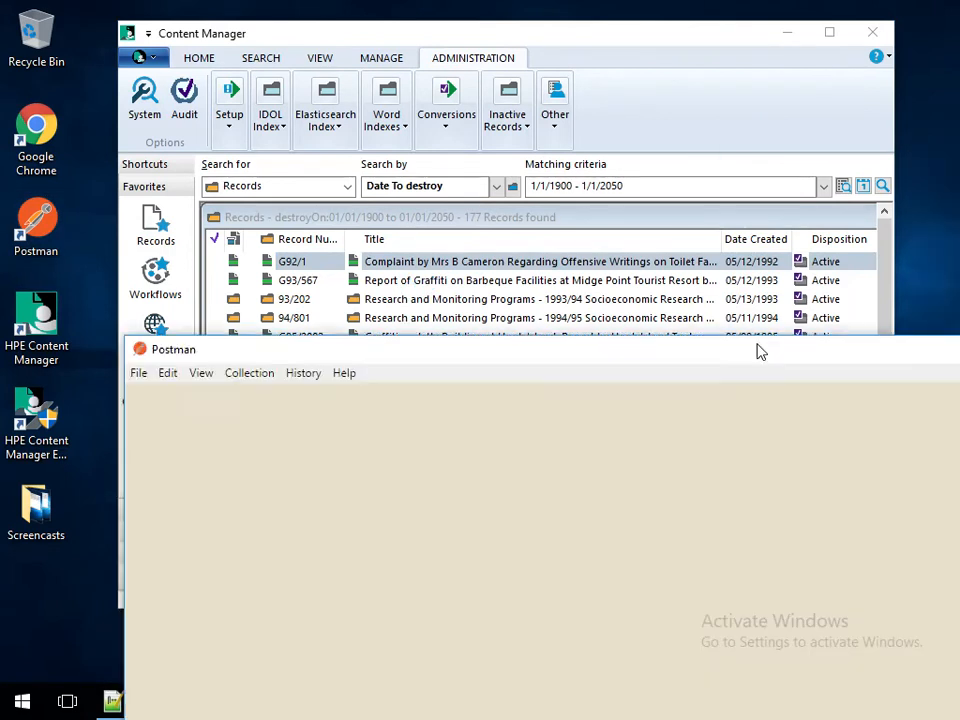
{"action": "left_click_drag", "start_coordinate": [757, 346], "coordinate": [338, 2]}
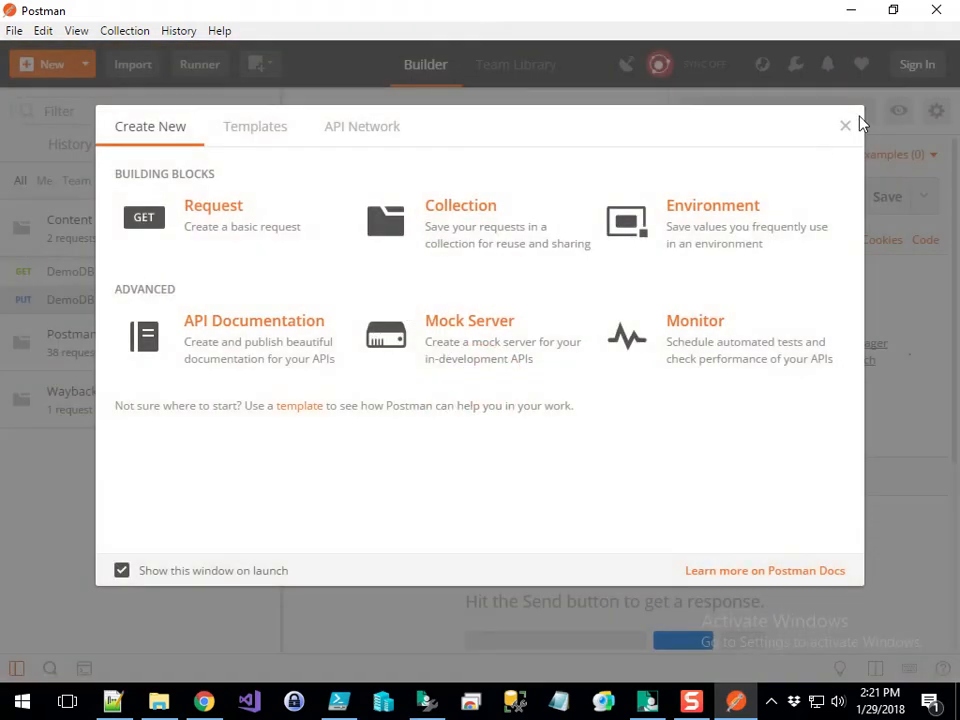
{"action": "left_click", "coordinate": [846, 127]}
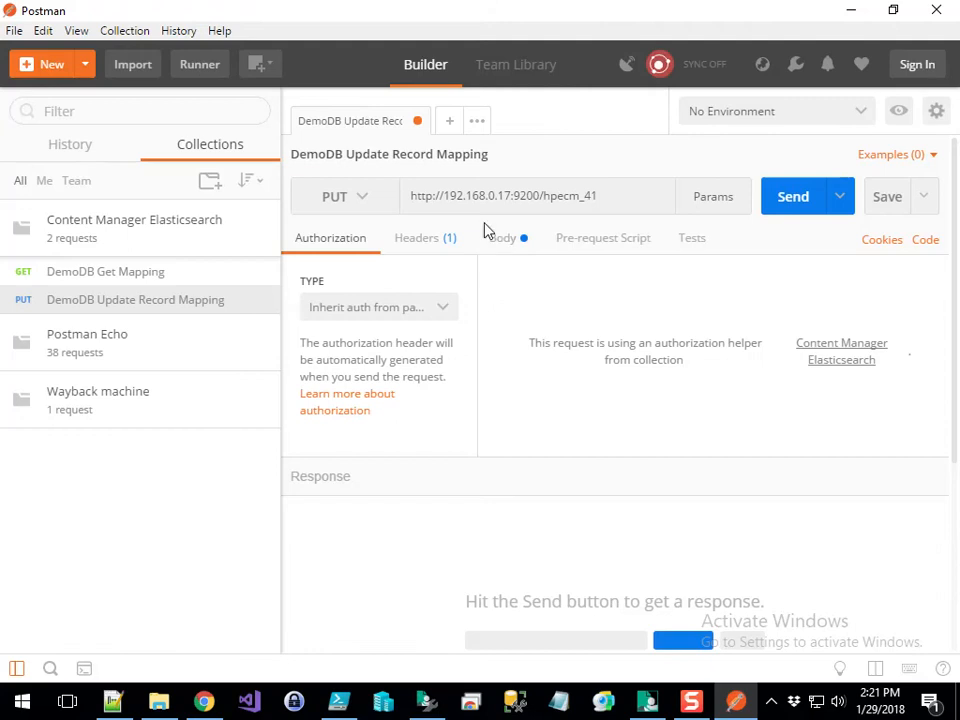
Step: Close the modified DemoDB Update Record Mapping tab without saving and reopen the saved request from the collection
{"action": "right_click", "coordinate": [364, 121]}
{"action": "left_click", "coordinate": [381, 163]}
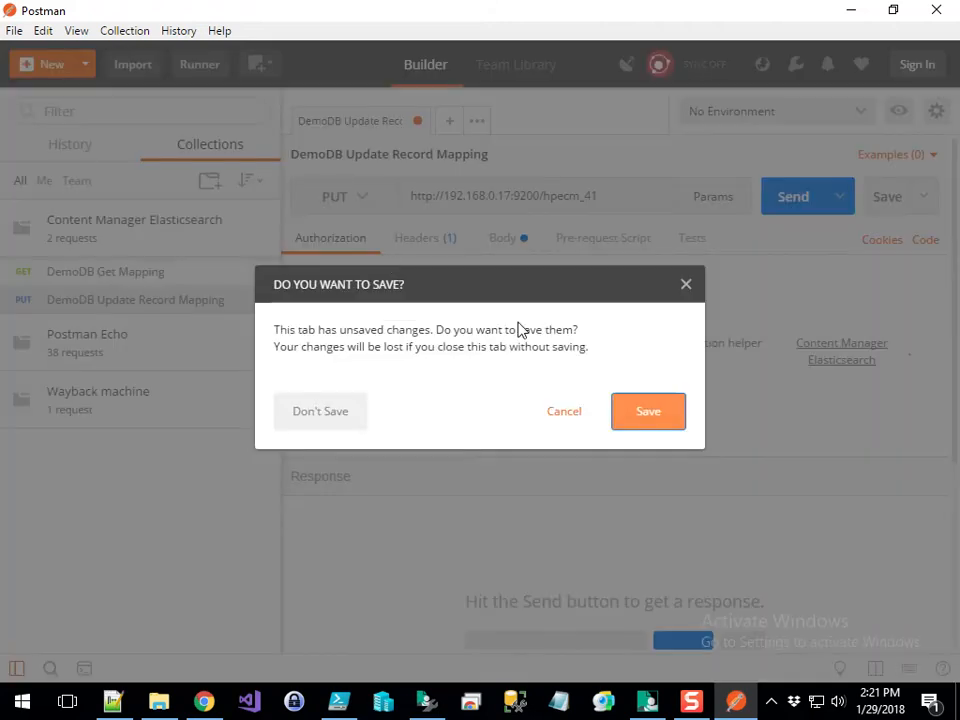
{"action": "left_click", "coordinate": [334, 415]}
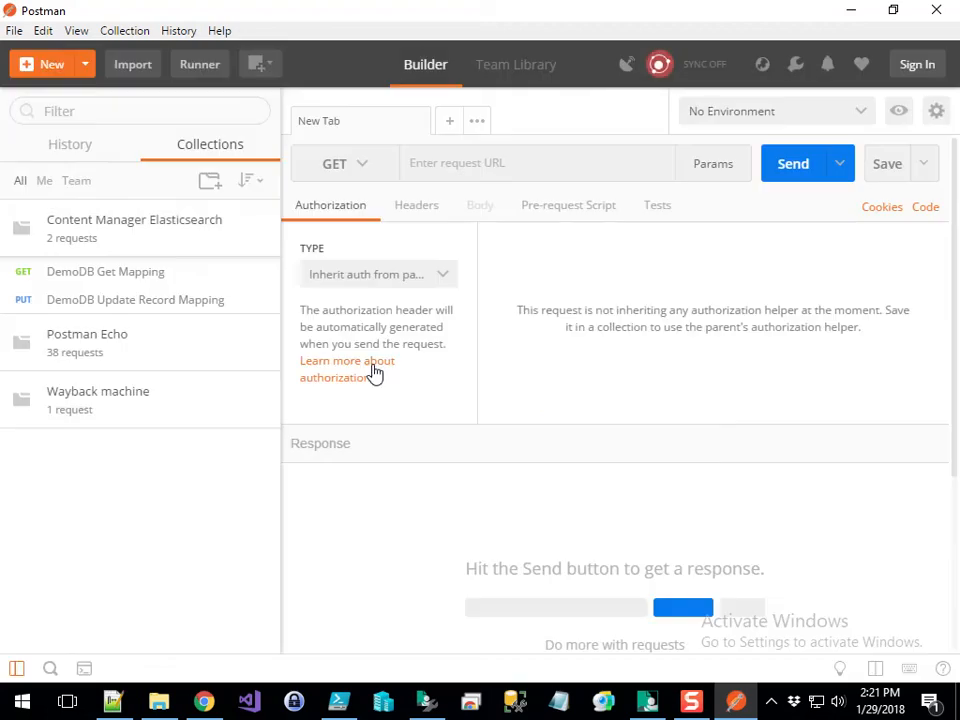
{"action": "left_click", "coordinate": [92, 306]}
{"action": "left_click", "coordinate": [575, 196]}
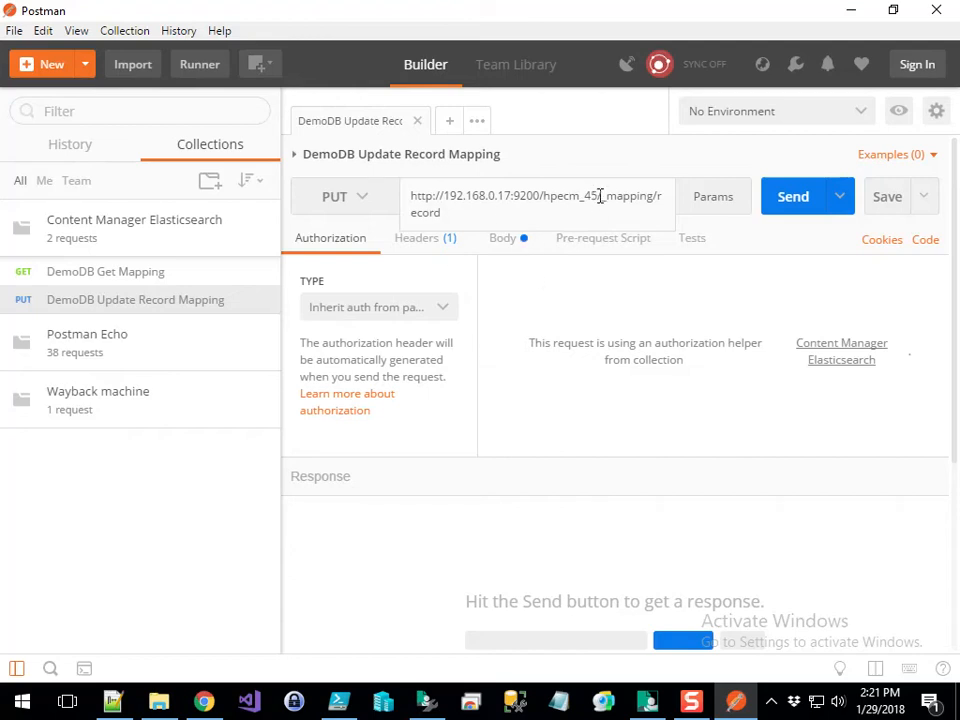
{"action": "left_click_drag", "start_coordinate": [598, 196], "coordinate": [864, 195]}
{"action": "key", "text": "BackSpace"}
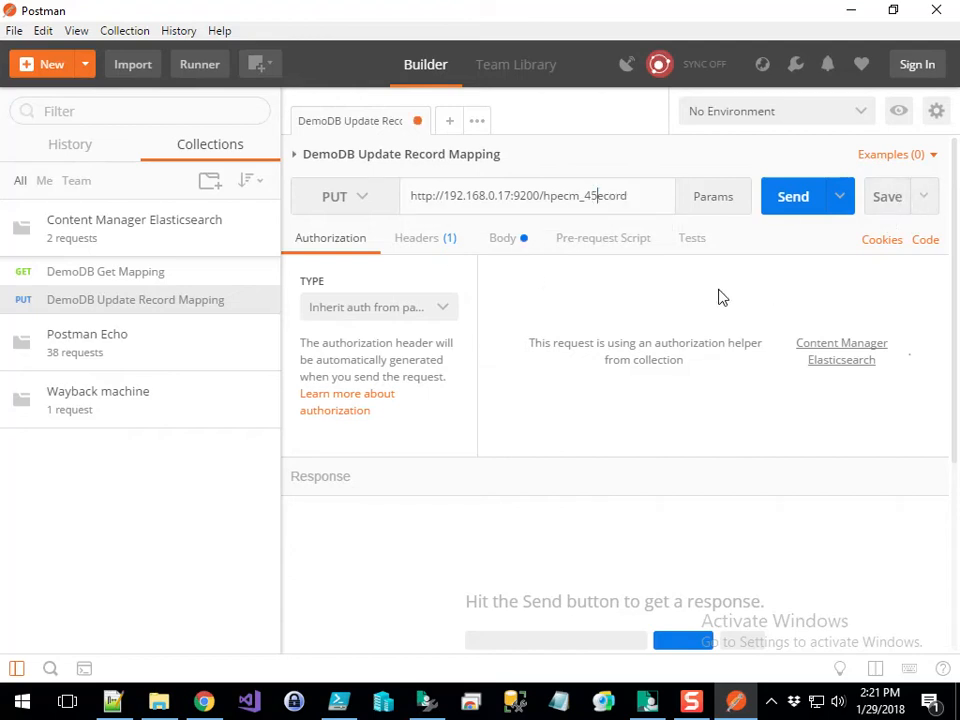
{"action": "key", "text": "Delete"}
{"action": "key", "text": "Delete"}
{"action": "key", "text": "Delete"}
{"action": "key", "text": "Delete"}
{"action": "key", "text": "Delete"}
{"action": "left_click", "coordinate": [502, 238]}
{"action": "left_click", "coordinate": [356, 197]}
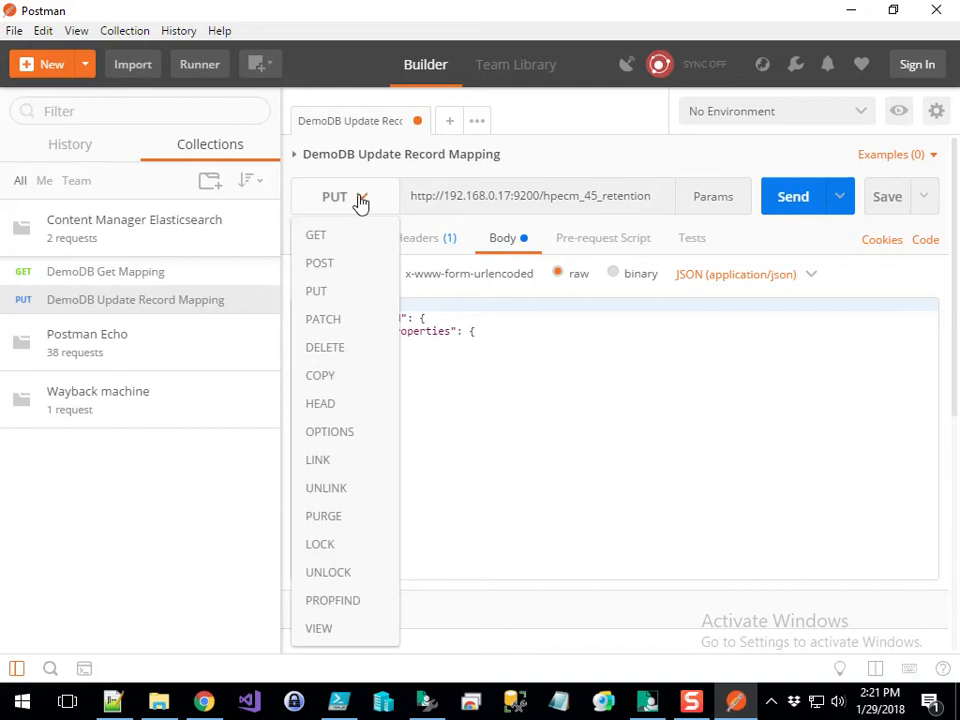
{"action": "left_click", "coordinate": [322, 299]}
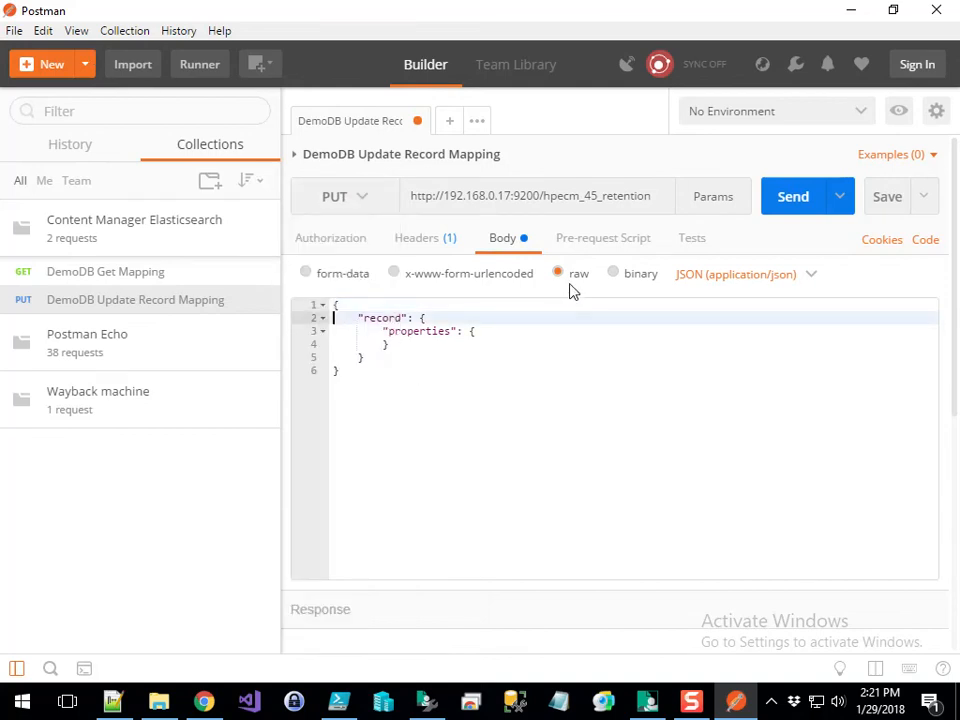
Step: Wrap the record object in a "mapping" object in the request body, indent the nested lines and leave an empty line inside properties
{"action": "key", "text": "Return"}
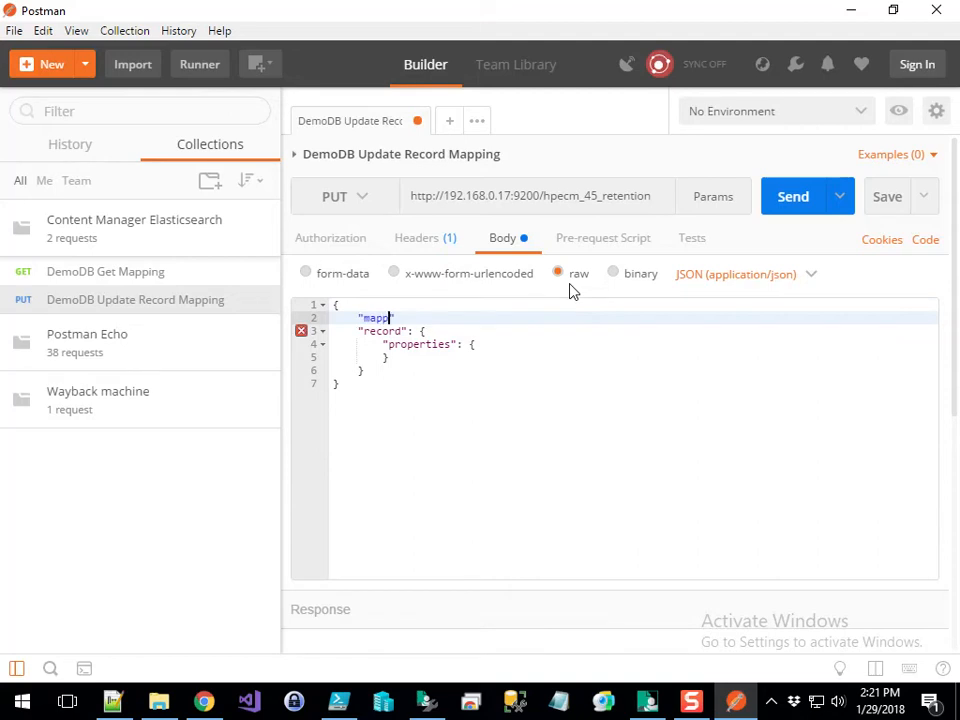
{"action": "type", "text": "\"mapping\": {"}
{"action": "key", "text": "Down"}
{"action": "key", "text": "Down"}
{"action": "key", "text": "Down"}
{"action": "key", "text": "Down"}
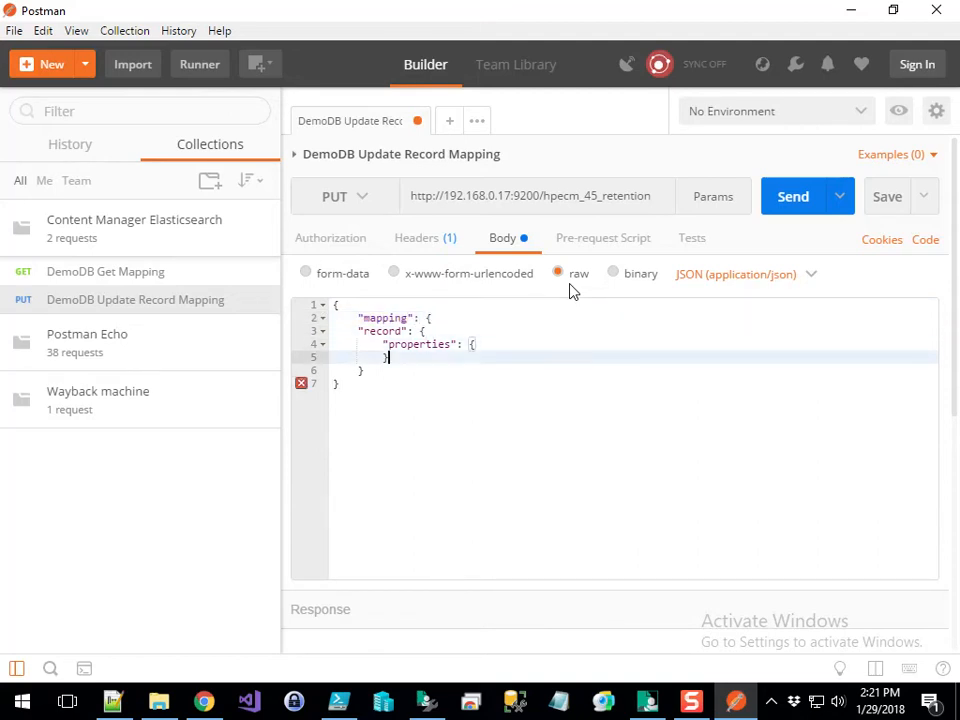
{"action": "key", "text": "Return"}
{"action": "type", "text": "}"}
{"action": "key", "text": "Home"}
{"action": "key", "text": "shift+Up"}
{"action": "key", "text": "shift+Up"}
{"action": "key", "text": "shift+Up"}
{"action": "key", "text": "shift+Up"}
{"action": "key", "text": "Tab"}
{"action": "key", "text": "Up"}
{"action": "key", "text": "Up"}
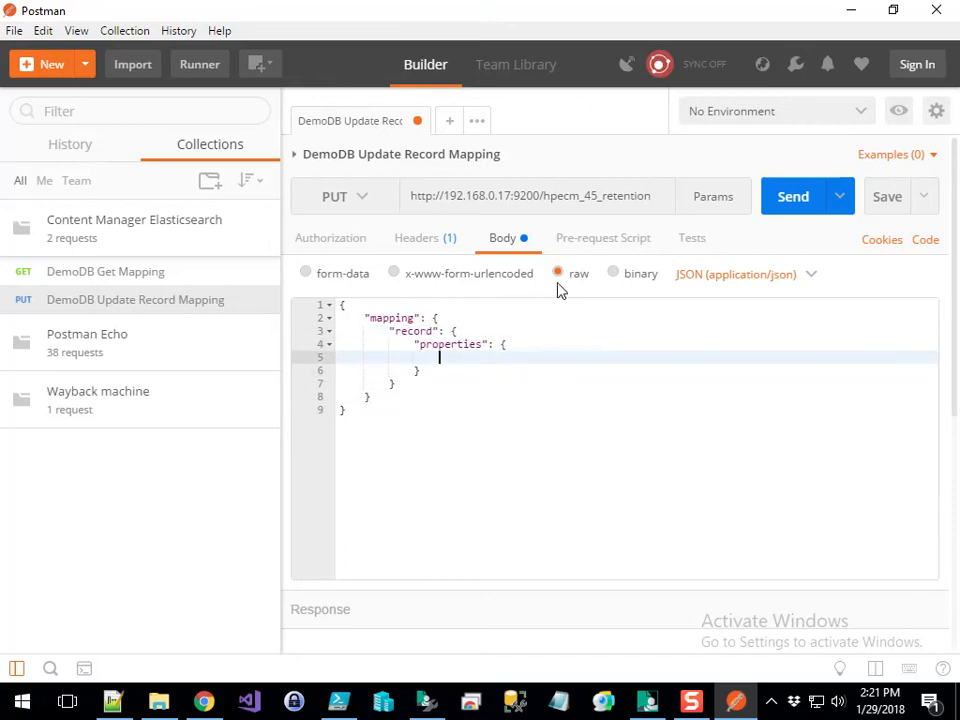
Step: Copy the OwnerLocation definition from the hpecm_45 index metadata in Chrome and paste it into the record properties of Postman's request body
{"action": "left_click", "coordinate": [203, 701]}
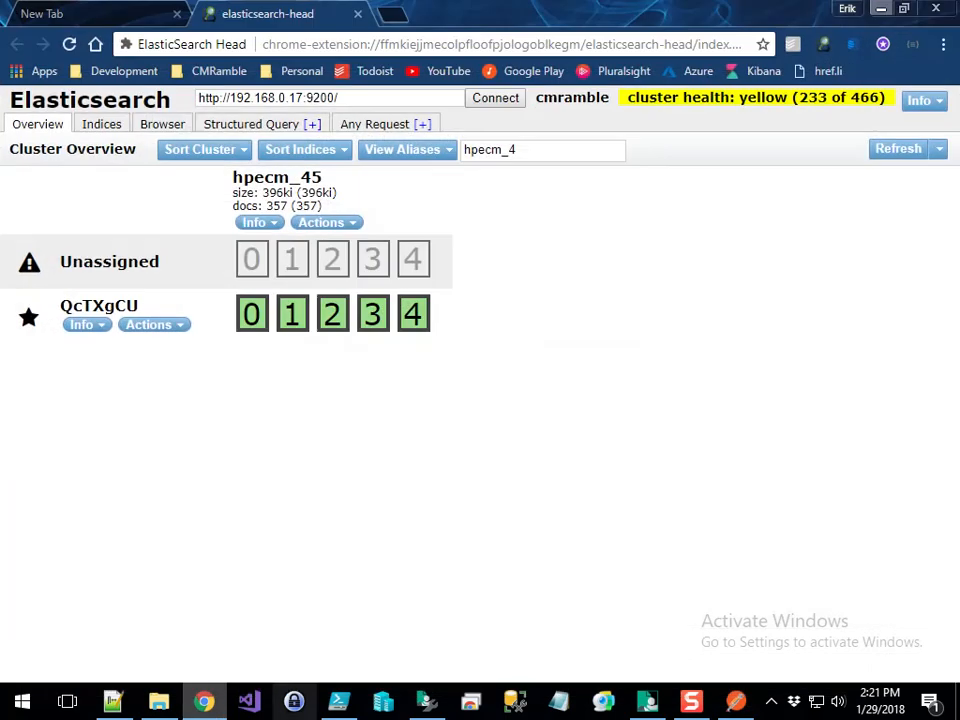
{"action": "left_click", "coordinate": [250, 222]}
{"action": "left_click", "coordinate": [260, 257]}
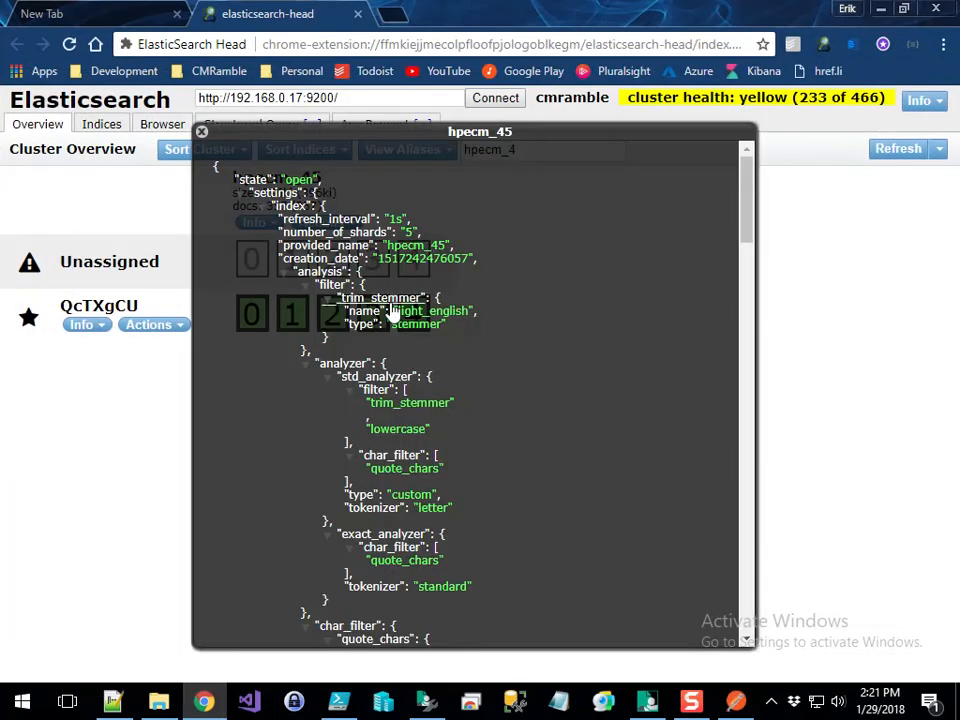
{"action": "left_click", "coordinate": [238, 193]}
{"action": "scroll", "coordinate": [326, 338], "scroll_direction": "down", "scroll_amount": 3}
{"action": "scroll", "coordinate": [413, 336], "scroll_direction": "up", "scroll_amount": 3}
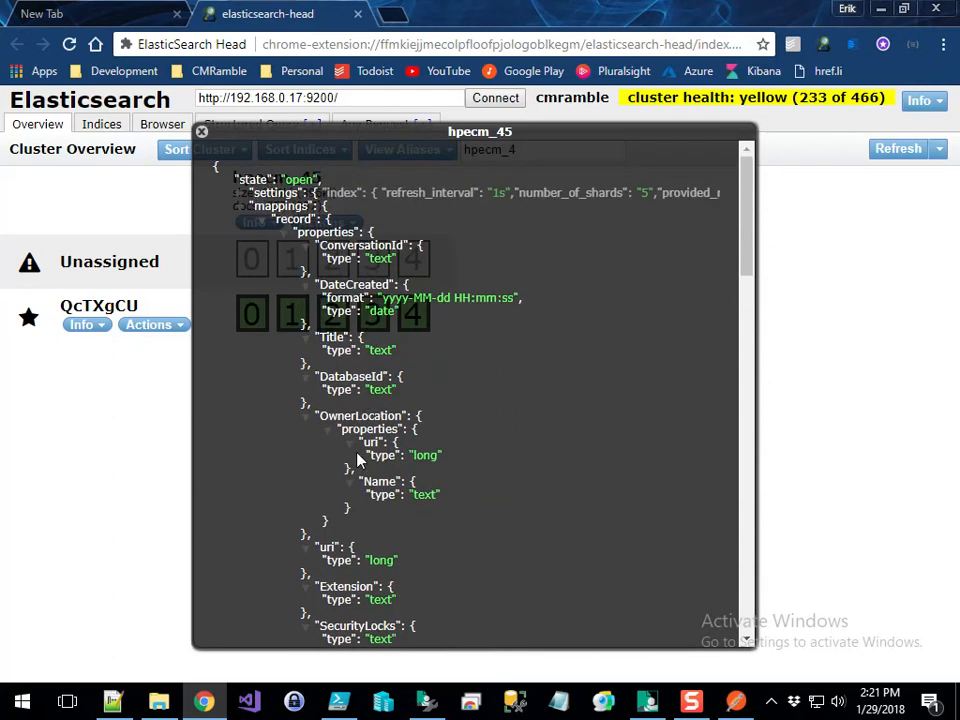
{"action": "left_click_drag", "start_coordinate": [326, 541], "coordinate": [300, 403]}
{"action": "key", "text": "ctrl+c"}
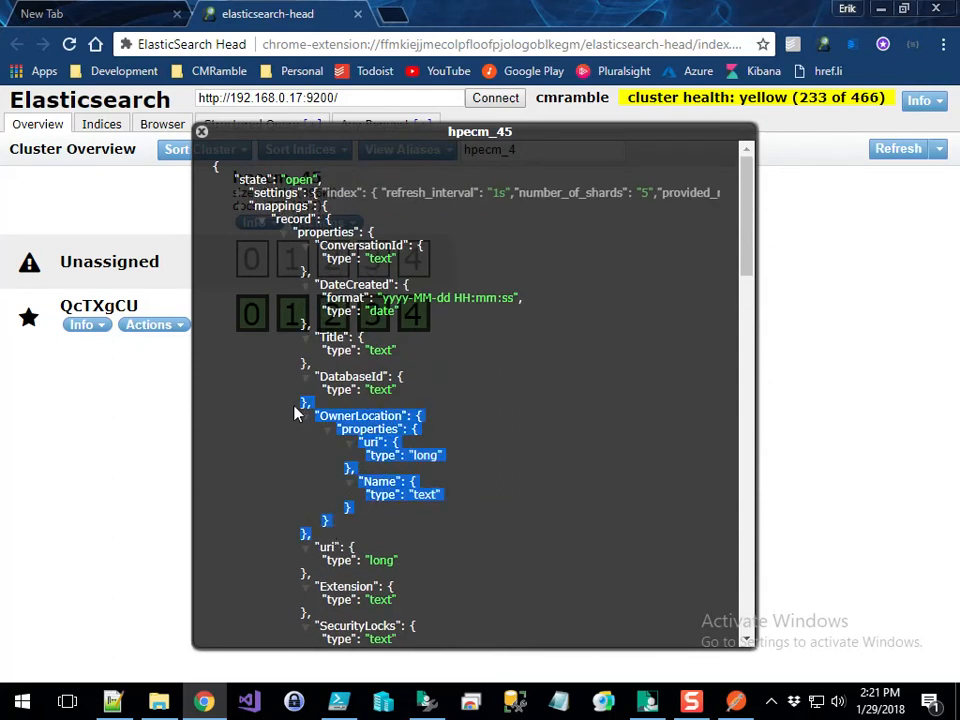
{"action": "key", "text": "alt+Tab"}
{"action": "key", "text": "ctrl+v"}
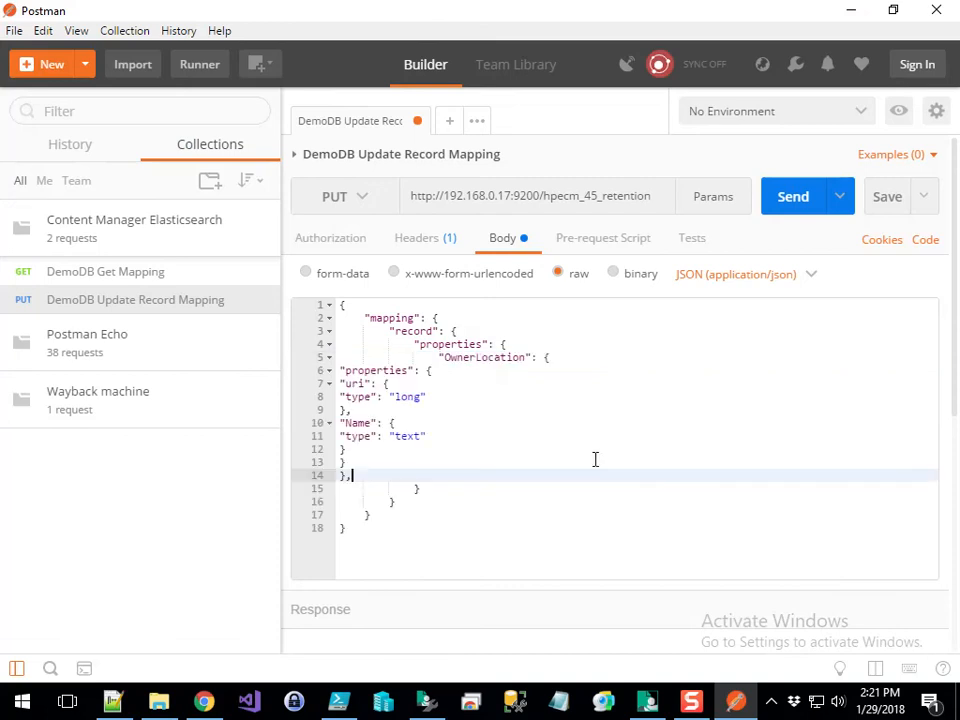
Step: Set the OwnerLocation Name type to keyword and check the DestroyDate definition in the hpecm_45 metadata, closing the metadata before returning to Postman
{"action": "double_click", "coordinate": [408, 437]}
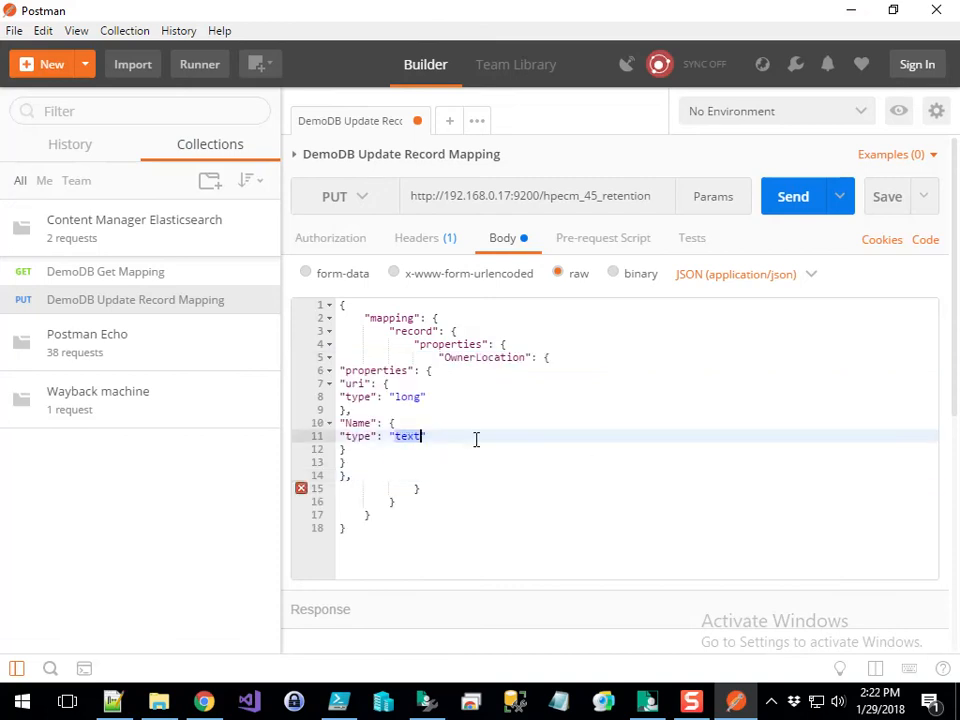
{"action": "key", "text": "alt+Tab"}
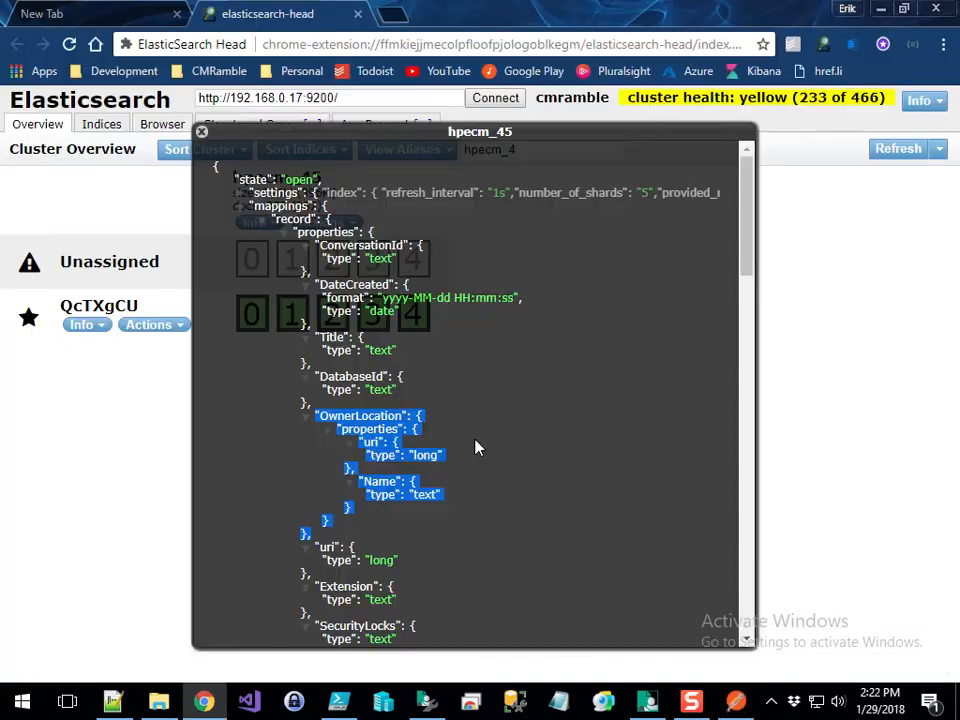
{"action": "scroll", "coordinate": [337, 437], "scroll_direction": "down", "scroll_amount": 6}
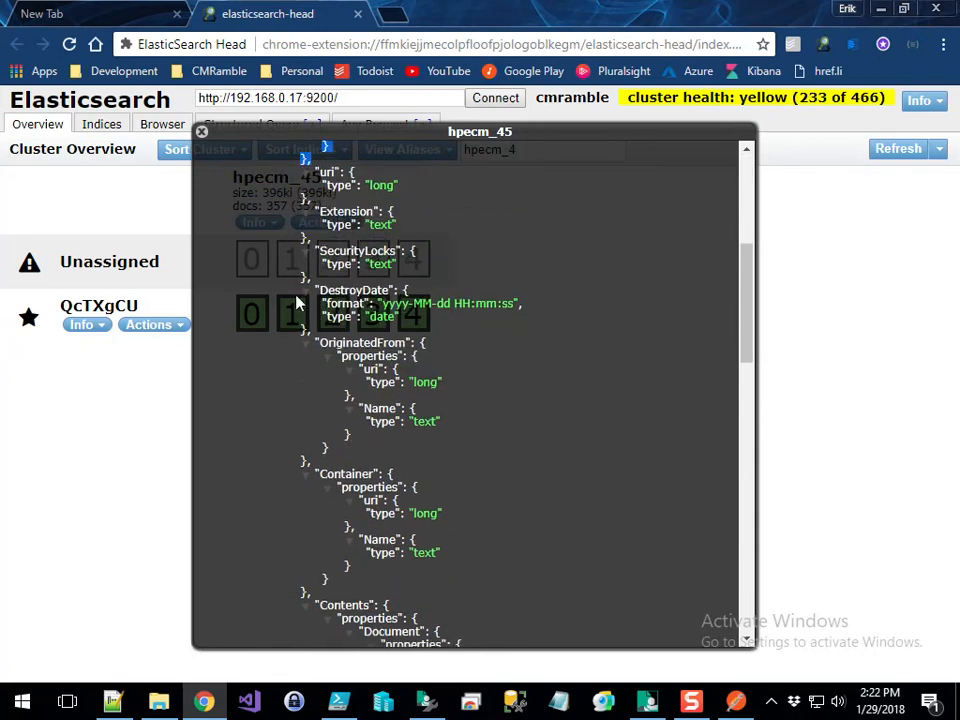
{"action": "left_click_drag", "start_coordinate": [286, 290], "coordinate": [395, 337]}
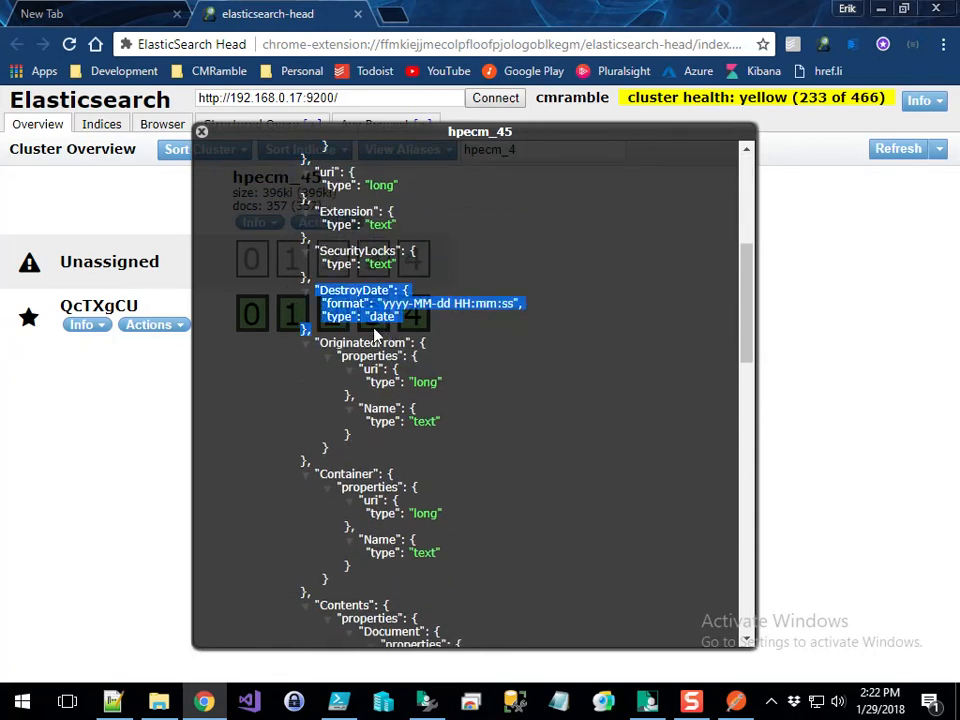
{"action": "left_click", "coordinate": [306, 290]}
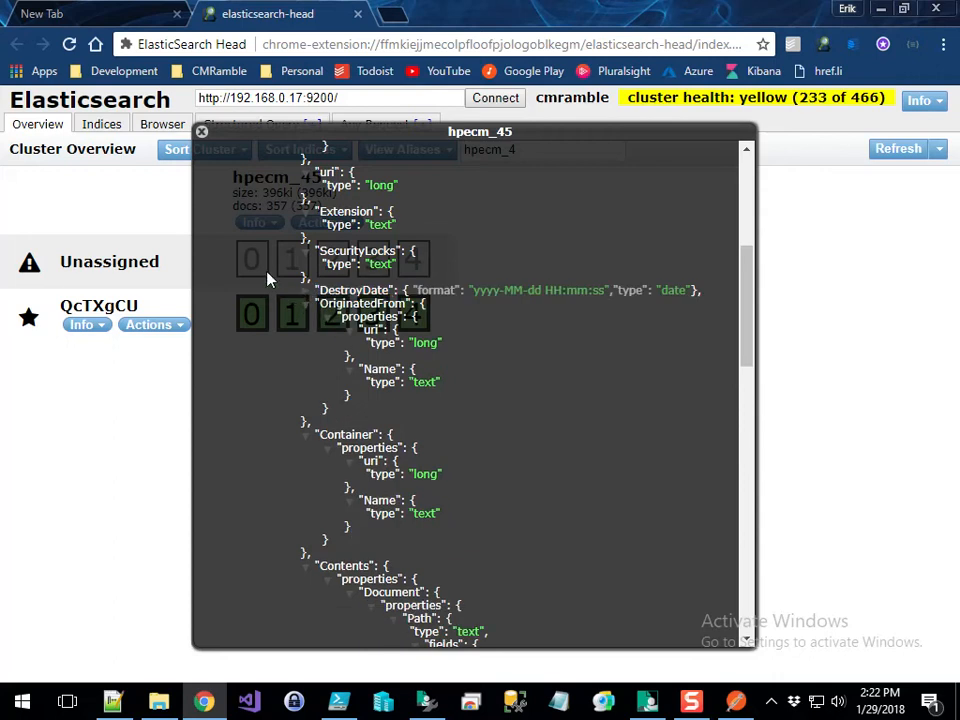
{"action": "left_click", "coordinate": [201, 131]}
{"action": "key", "text": "alt+Tab"}
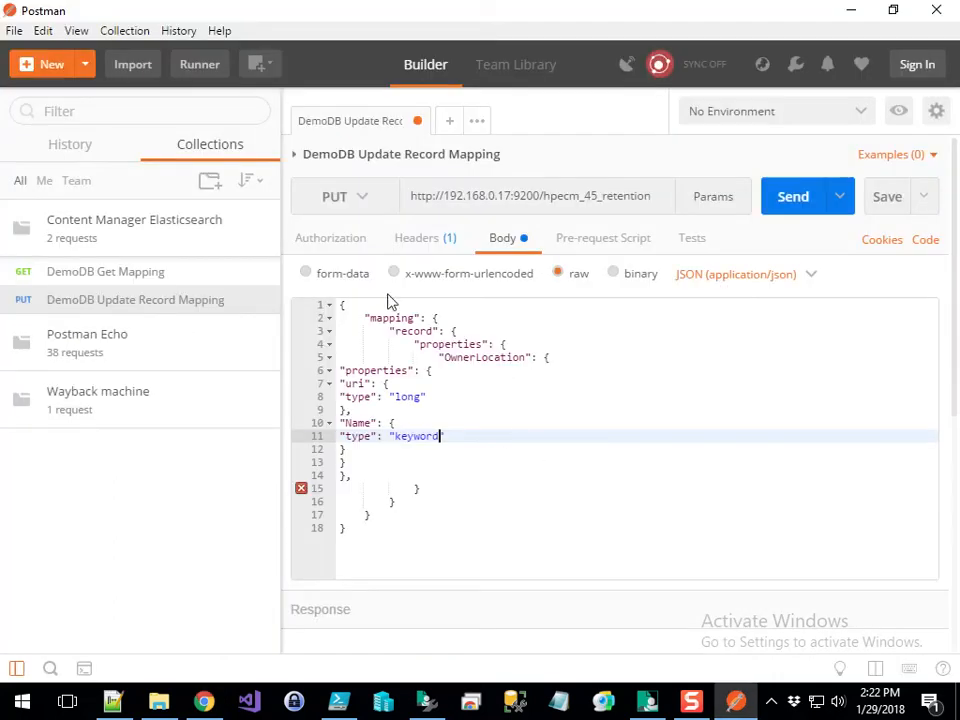
Step: Try sending the PUT request with the OwnerLocation mapping to the hpecm_45_retention index
{"action": "left_click_drag", "start_coordinate": [416, 357], "coordinate": [553, 477]}
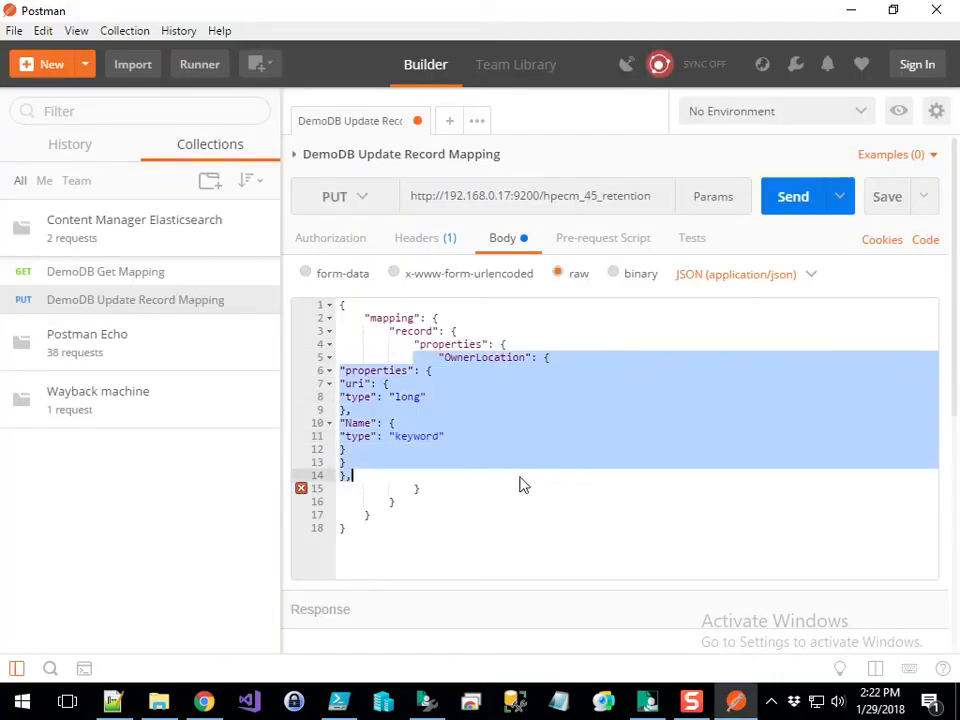
{"action": "left_click", "coordinate": [519, 476]}
{"action": "left_click", "coordinate": [797, 198]}
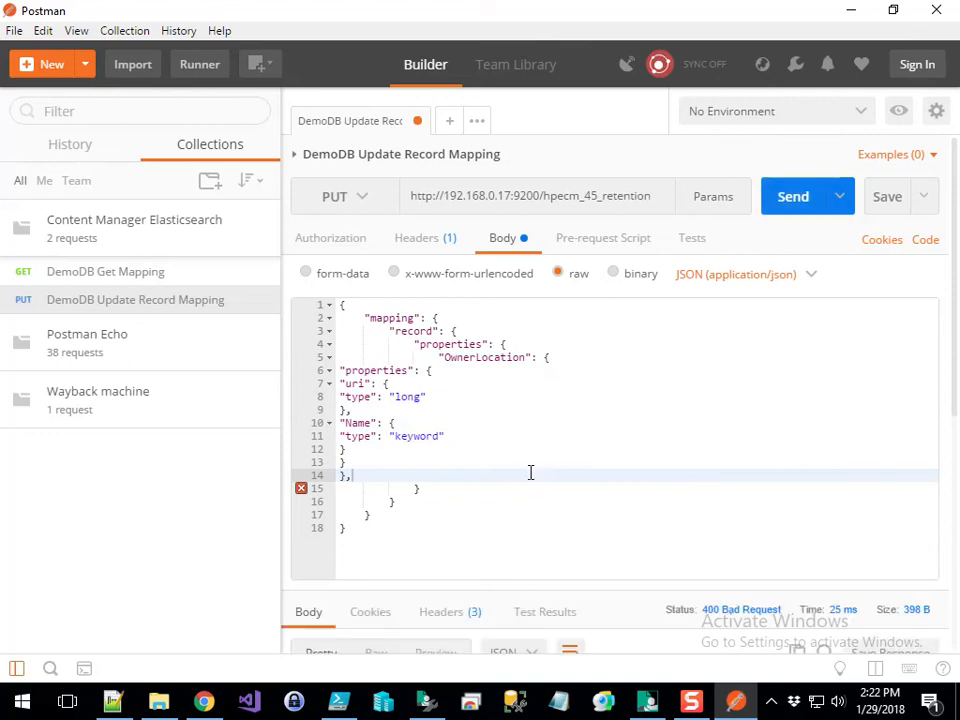
Step: Shrink the body editor to read the response, remove the trailing comma after the OwnerLocation block and resend the request
{"action": "left_click_drag", "start_coordinate": [535, 577], "coordinate": [562, 400]}
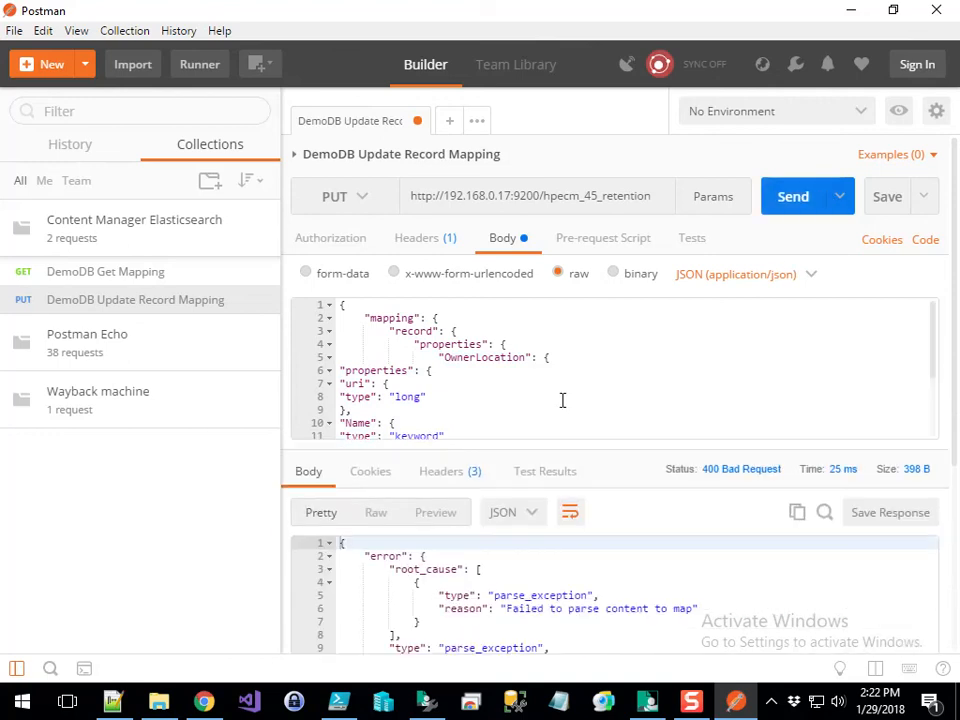
{"action": "scroll", "coordinate": [478, 400], "scroll_direction": "down", "scroll_amount": 3}
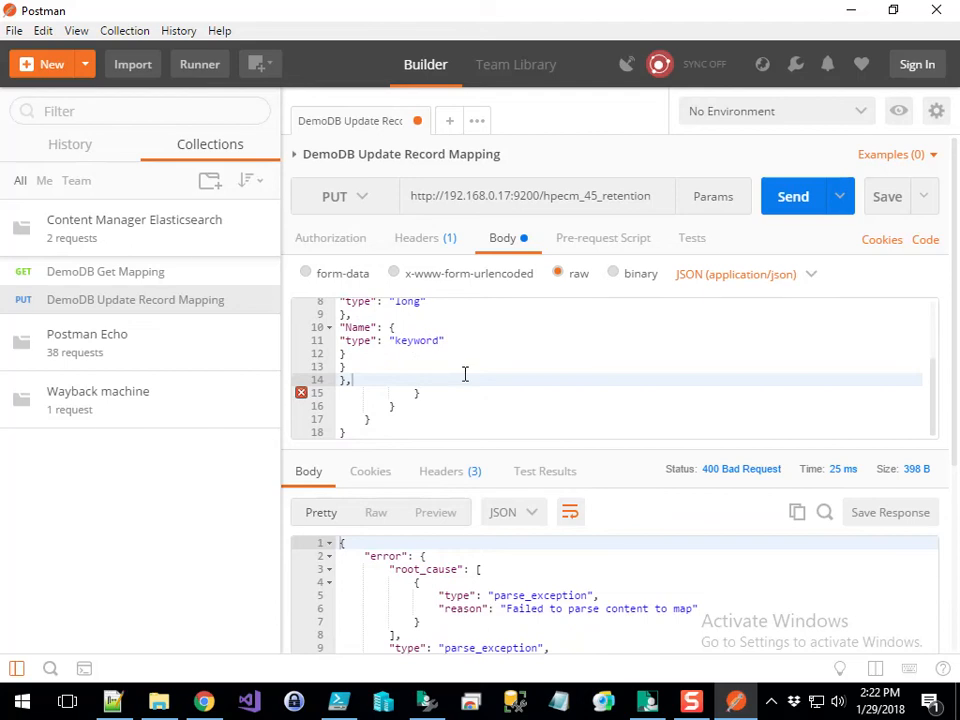
{"action": "key", "text": "BackSpace"}
{"action": "left_click", "coordinate": [812, 205]}
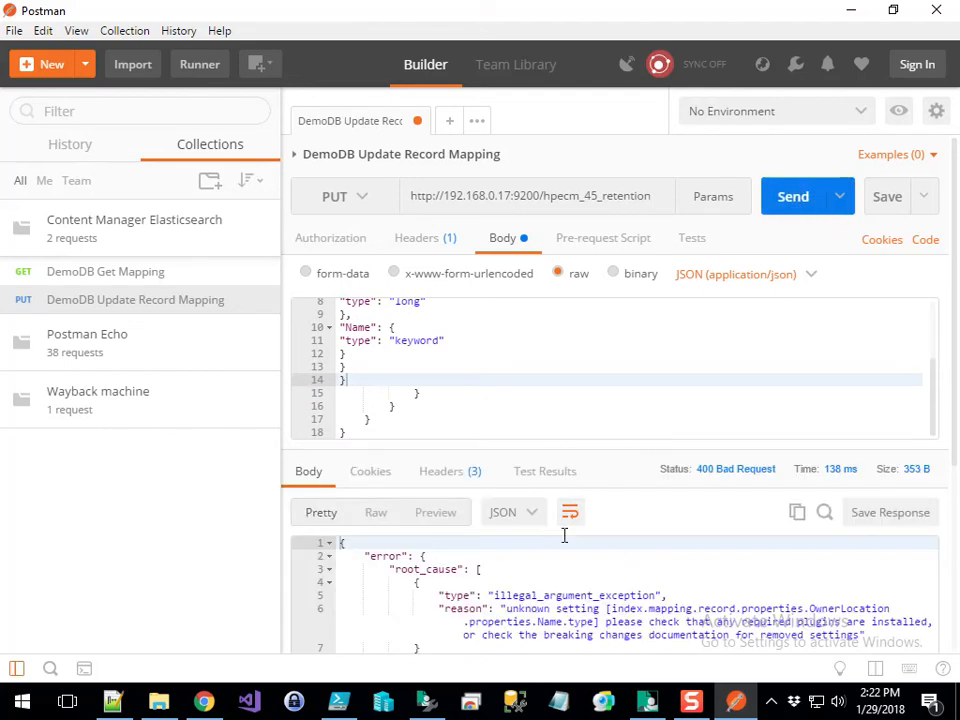
Step: Rename the body's "mapping" key to "mappings" and send the request to create the hpecm_45_retention index
{"action": "scroll", "coordinate": [424, 375], "scroll_direction": "up", "scroll_amount": 3}
{"action": "type", "text": "s\": {"}
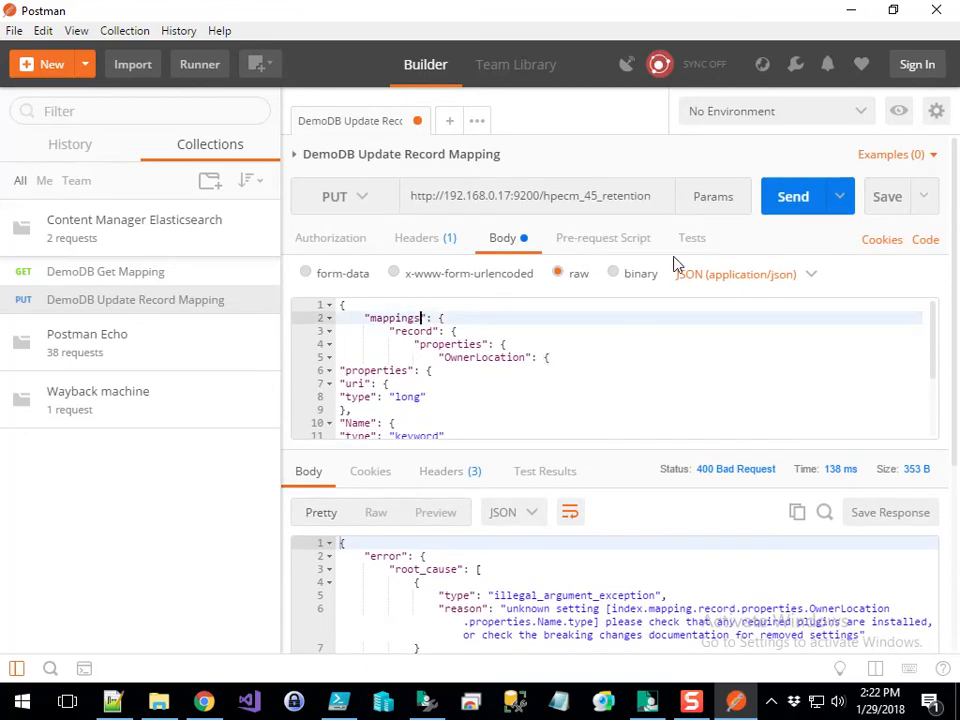
{"action": "left_click", "coordinate": [793, 196]}
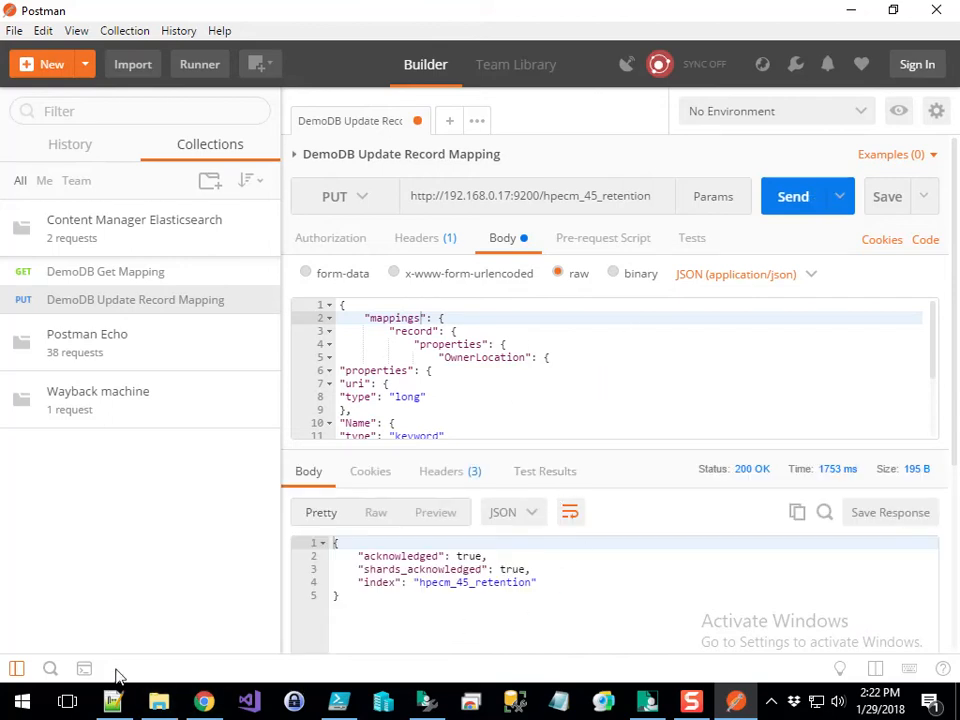
Step: Switch to Chrome and refresh the Elasticsearch cluster overview to check the hpecm_45_retention index and its document count
{"action": "left_click_drag", "start_coordinate": [491, 405], "coordinate": [396, 325]}
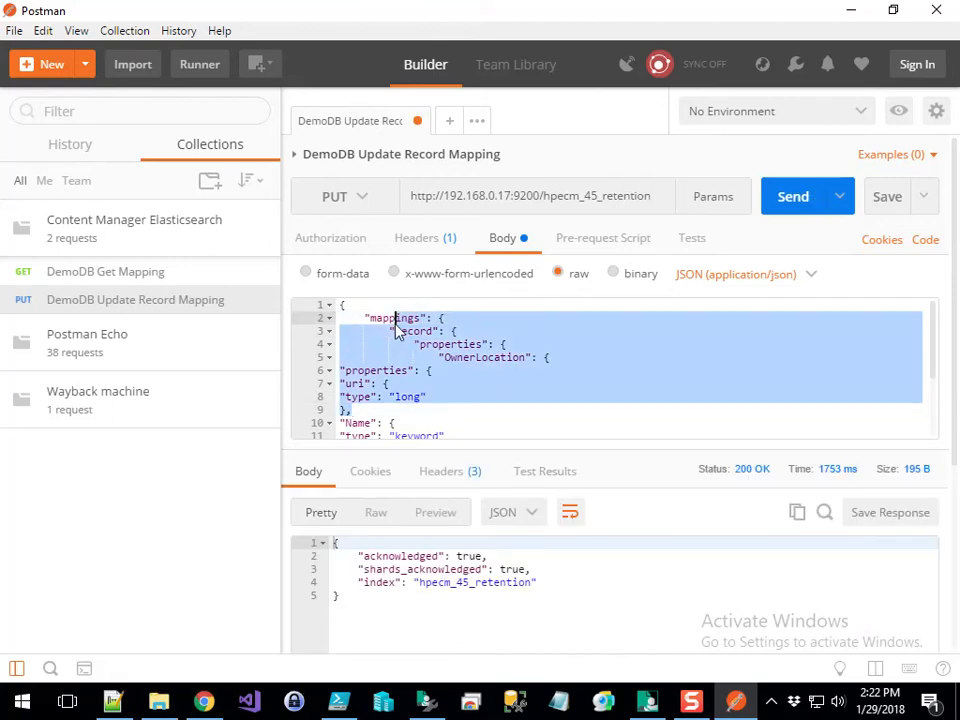
{"action": "left_click", "coordinate": [463, 357]}
{"action": "left_click", "coordinate": [203, 701]}
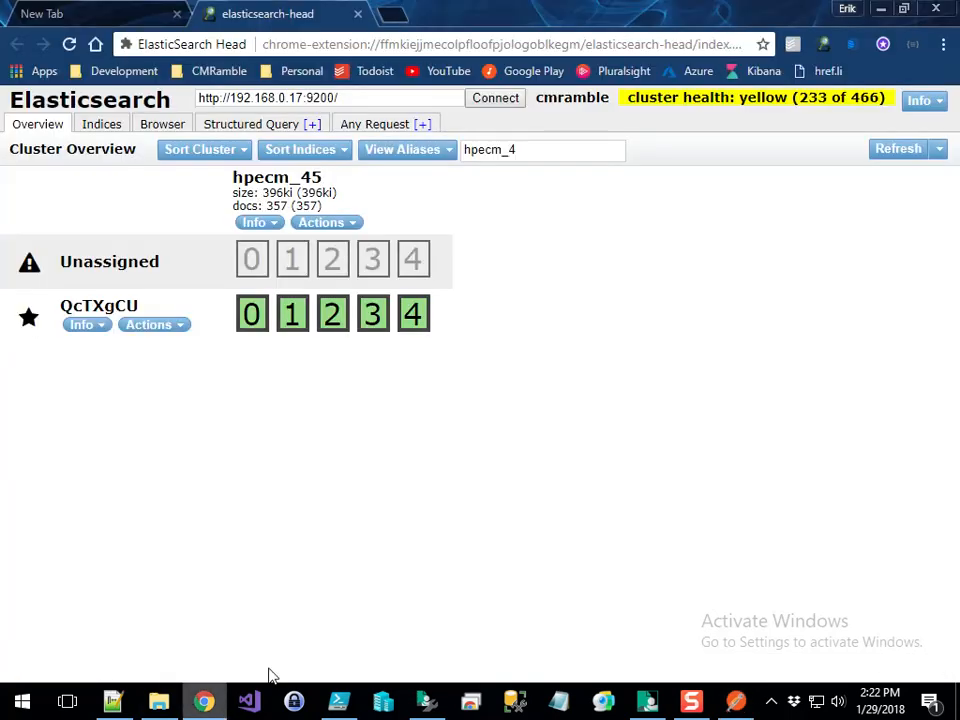
{"action": "left_click", "coordinate": [885, 152]}
{"action": "left_click_drag", "start_coordinate": [259, 205], "coordinate": [297, 210]}
{"action": "left_click", "coordinate": [310, 206]}
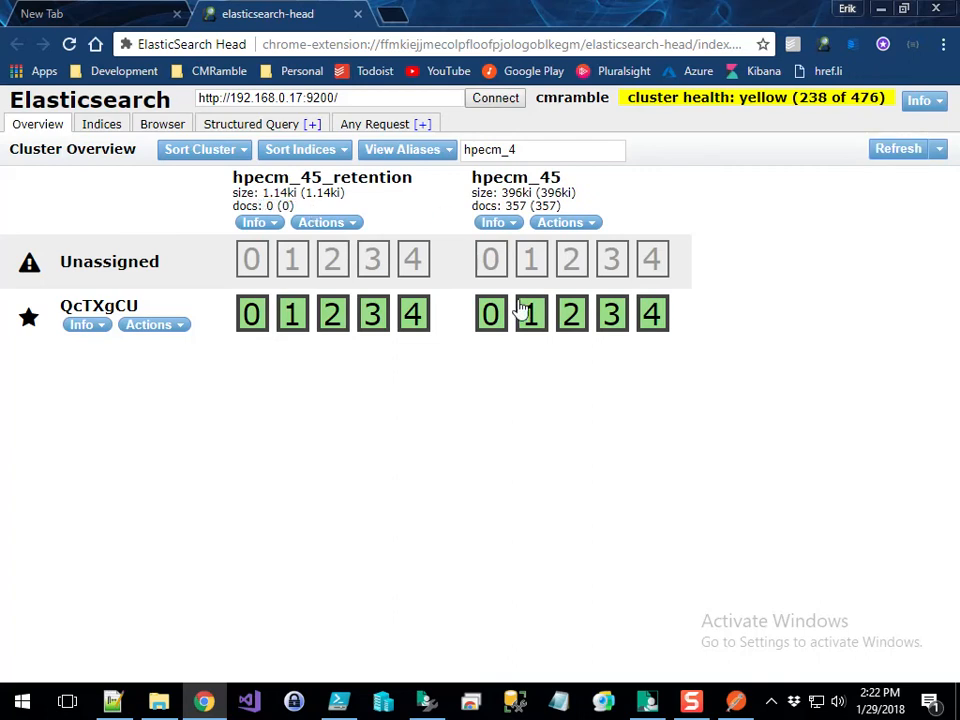
Step: Switch to Content Manager and start an Elasticsearch reindex of the destroyOn:01/01/1900 to 01/01/2050 records into the hpecm_45_retention index
{"action": "left_click", "coordinate": [648, 699]}
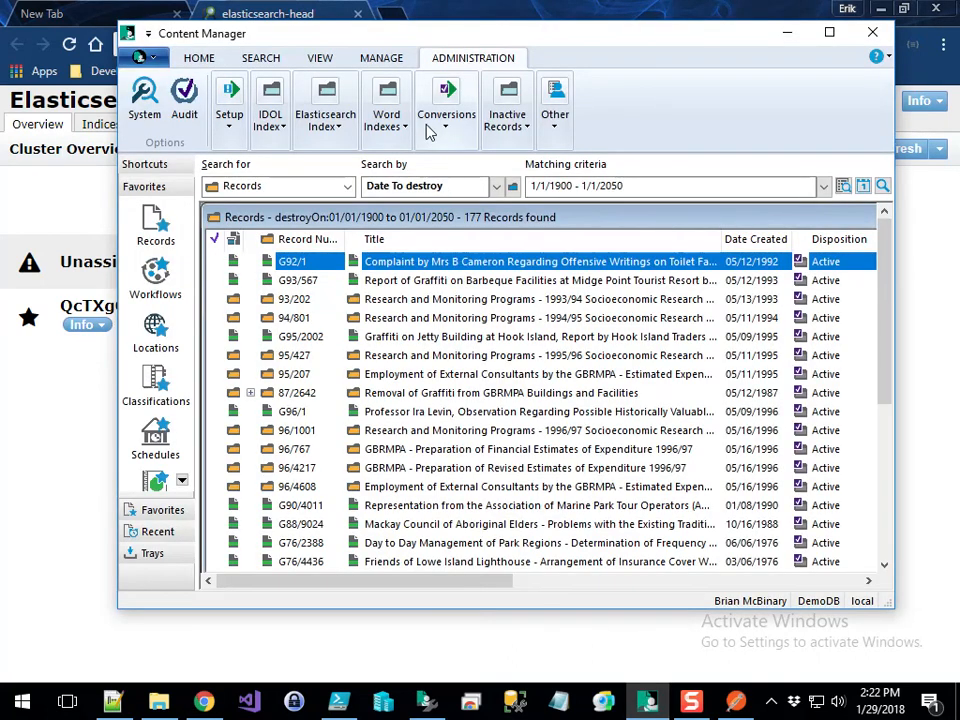
{"action": "left_click", "coordinate": [323, 114]}
{"action": "left_click", "coordinate": [312, 188]}
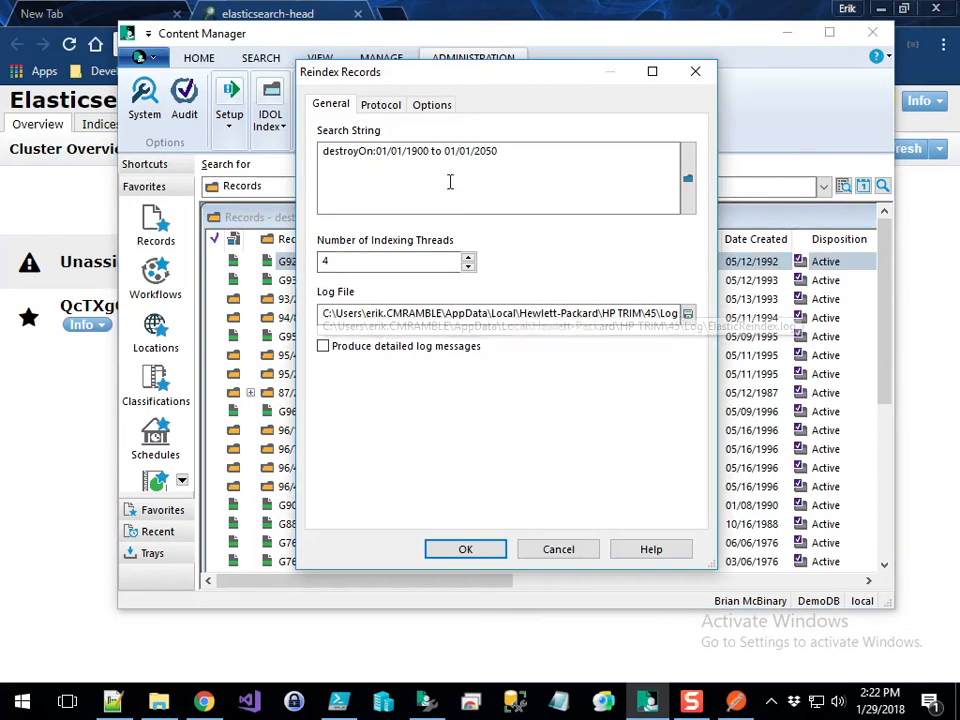
{"action": "left_click", "coordinate": [381, 104]}
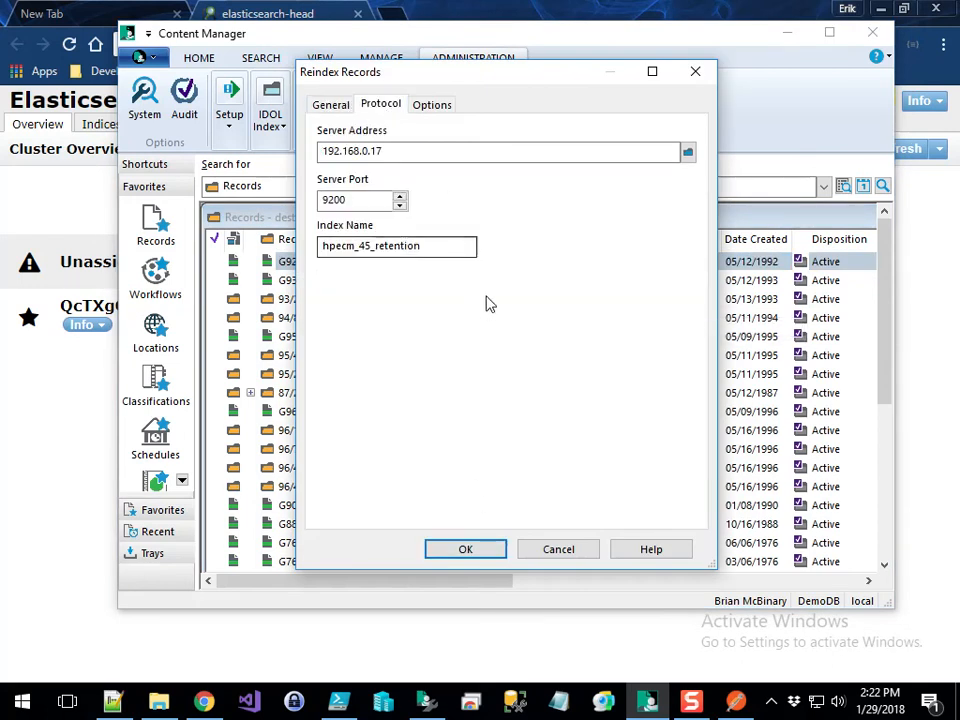
{"action": "left_click_drag", "start_coordinate": [447, 250], "coordinate": [260, 256]}
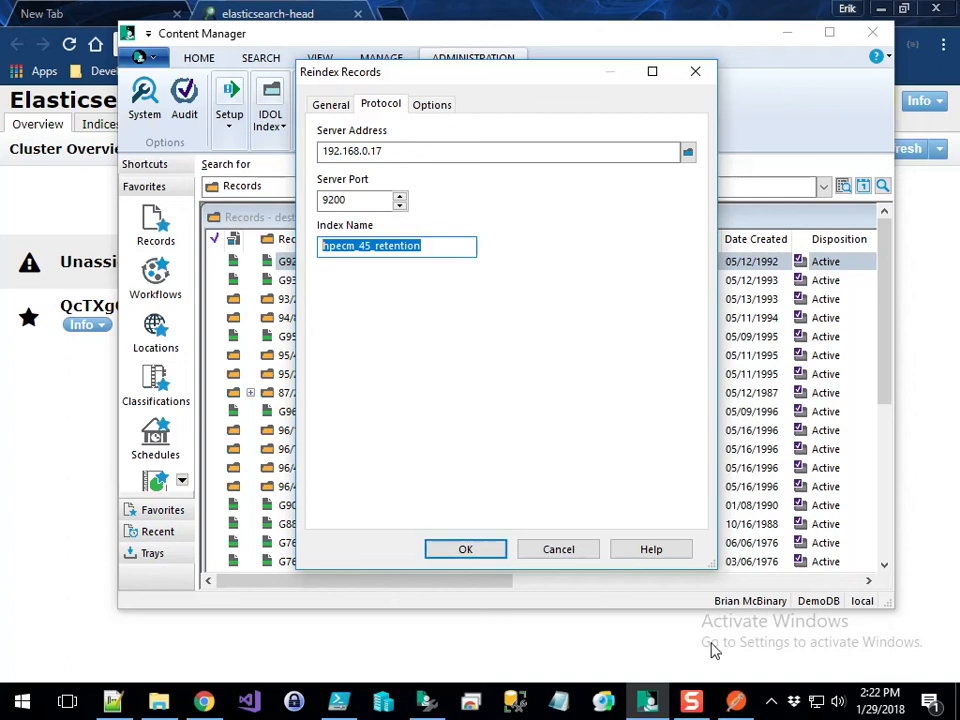
{"action": "left_click", "coordinate": [475, 555]}
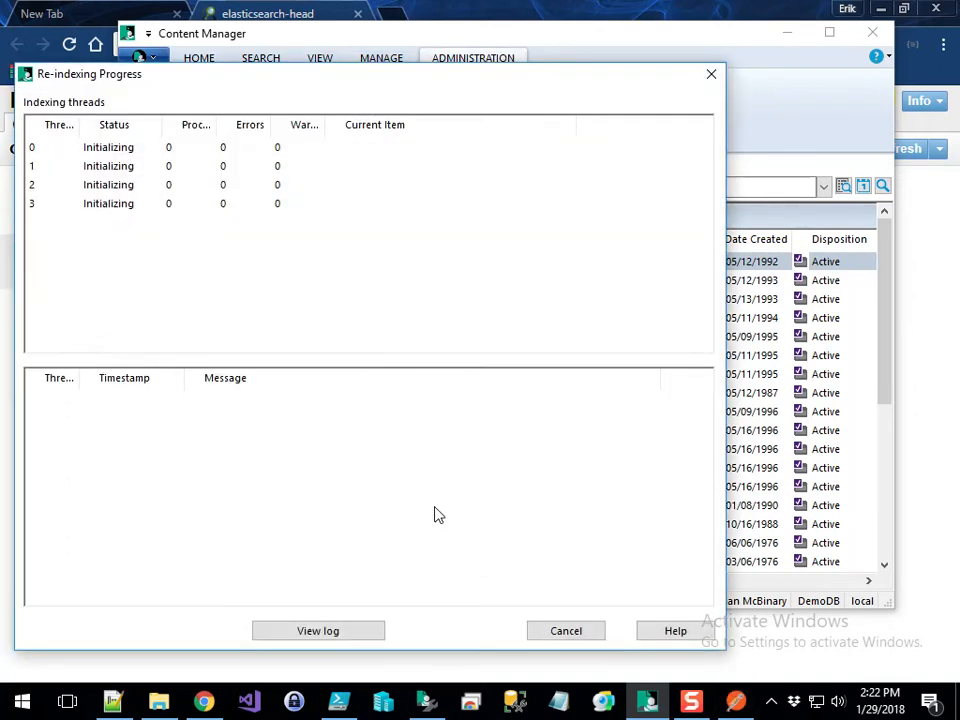
Step: Switch to Chrome and refresh the cluster overview to check how many documents the hpecm_45_retention index contains
{"action": "left_click", "coordinate": [580, 16]}
{"action": "left_click", "coordinate": [898, 148]}
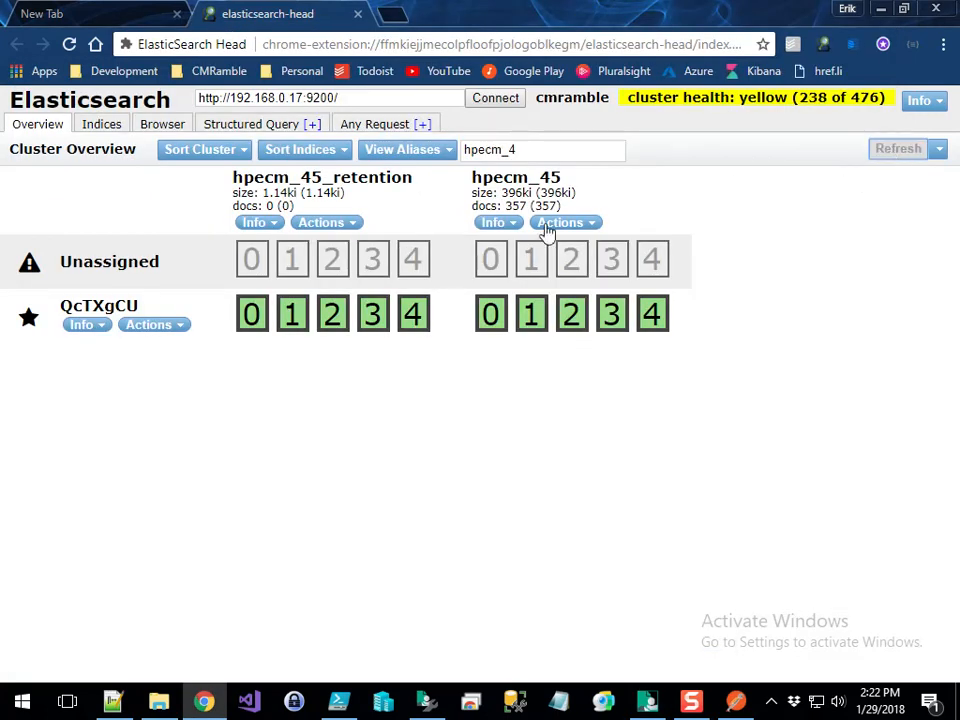
{"action": "left_click_drag", "start_coordinate": [263, 206], "coordinate": [297, 207]}
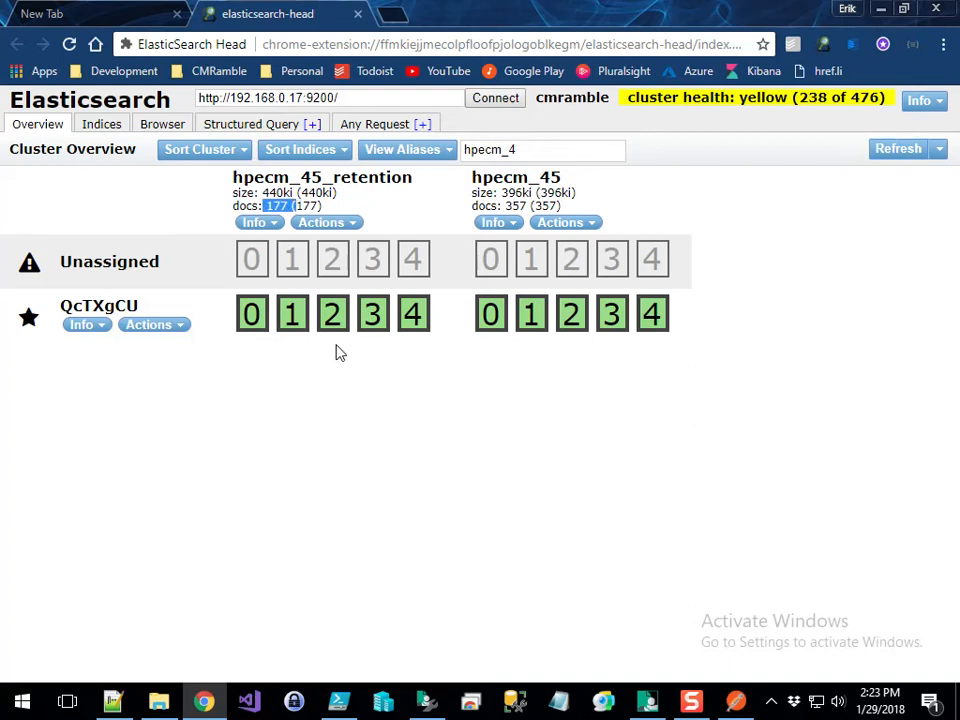
Step: Switch to Content Manager, close the re-indexing progress window and look up the first record's unique identifier in its properties
{"action": "left_click", "coordinate": [646, 694]}
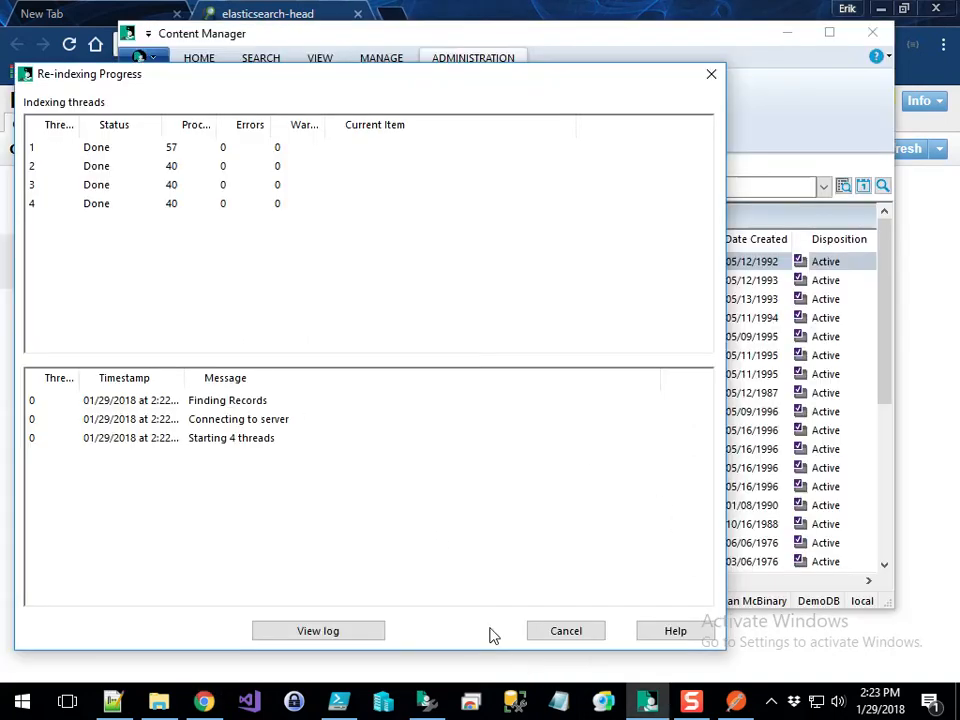
{"action": "left_click", "coordinate": [566, 631]}
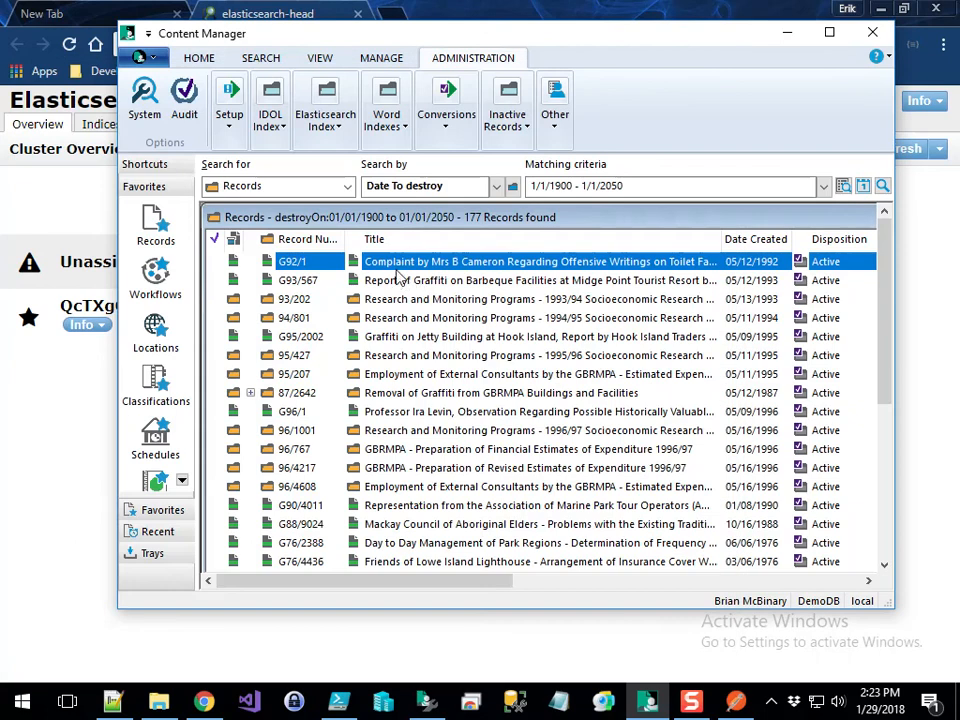
{"action": "double_click", "coordinate": [422, 220]}
{"action": "right_click", "coordinate": [331, 450]}
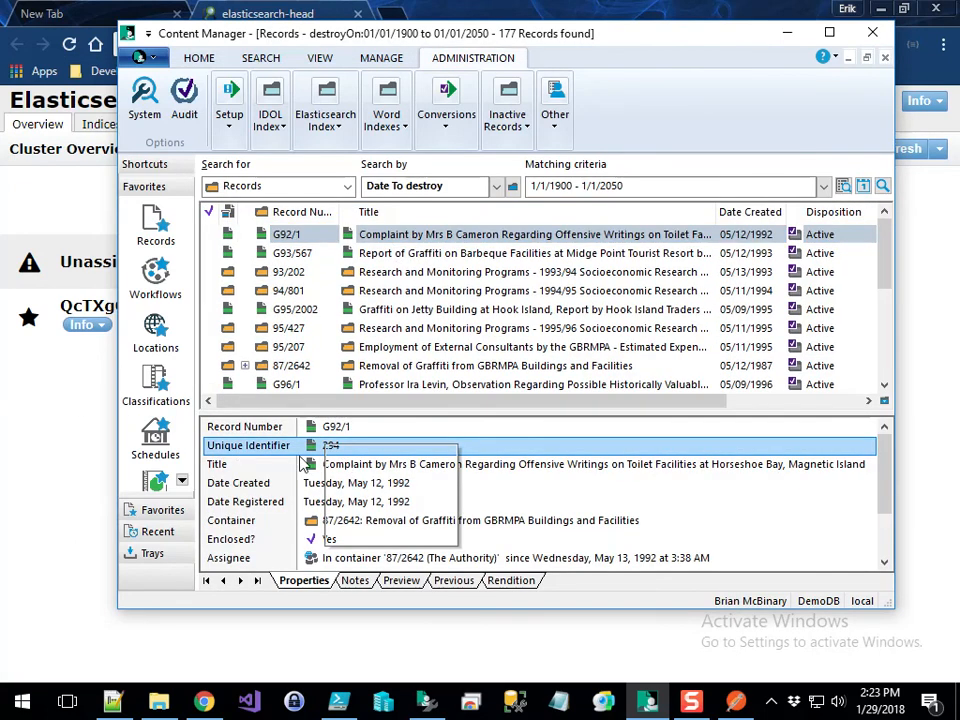
Step: Switch to Chrome and set up a structured query on the hpecm_45_retention index with a term condition on record.uri
{"action": "left_click", "coordinate": [32, 296]}
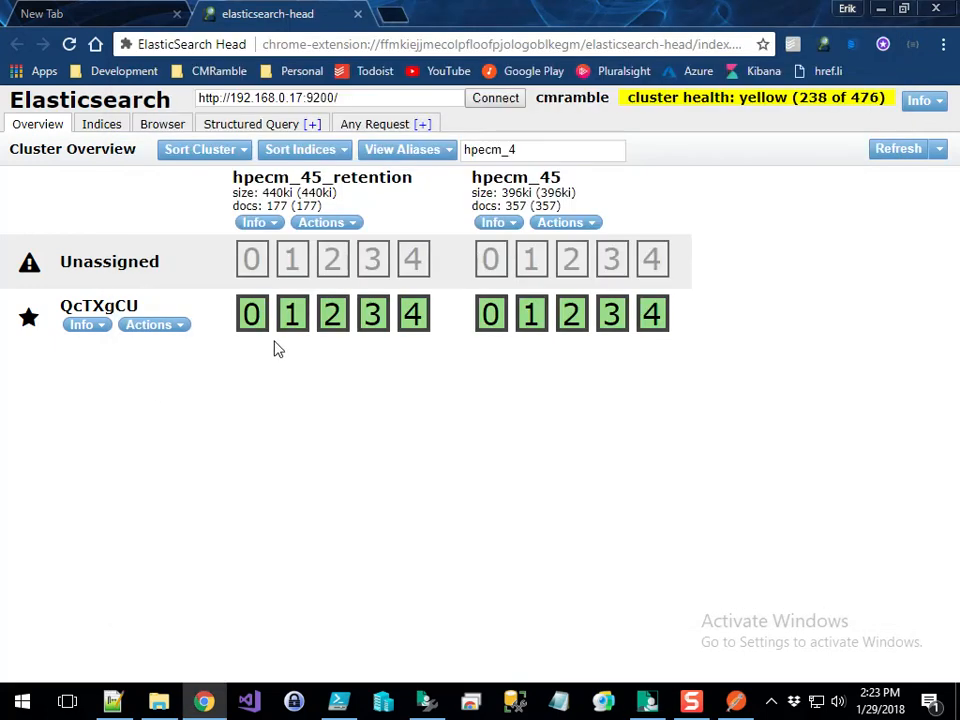
{"action": "left_click", "coordinate": [252, 124]}
{"action": "left_click", "coordinate": [138, 153]}
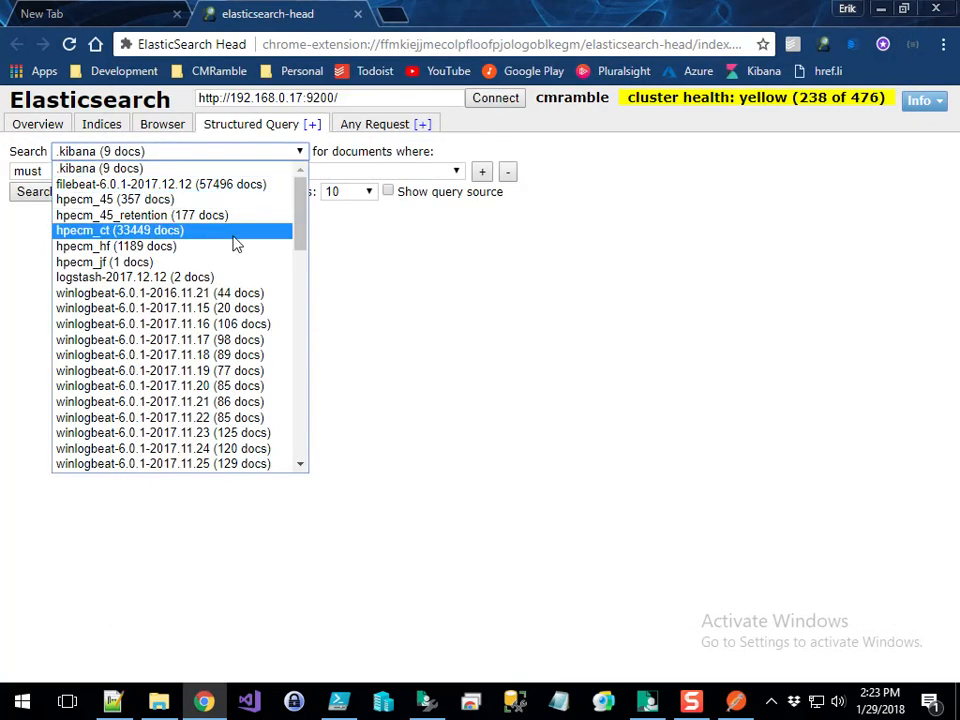
{"action": "left_click", "coordinate": [186, 216]}
{"action": "left_click", "coordinate": [225, 171]}
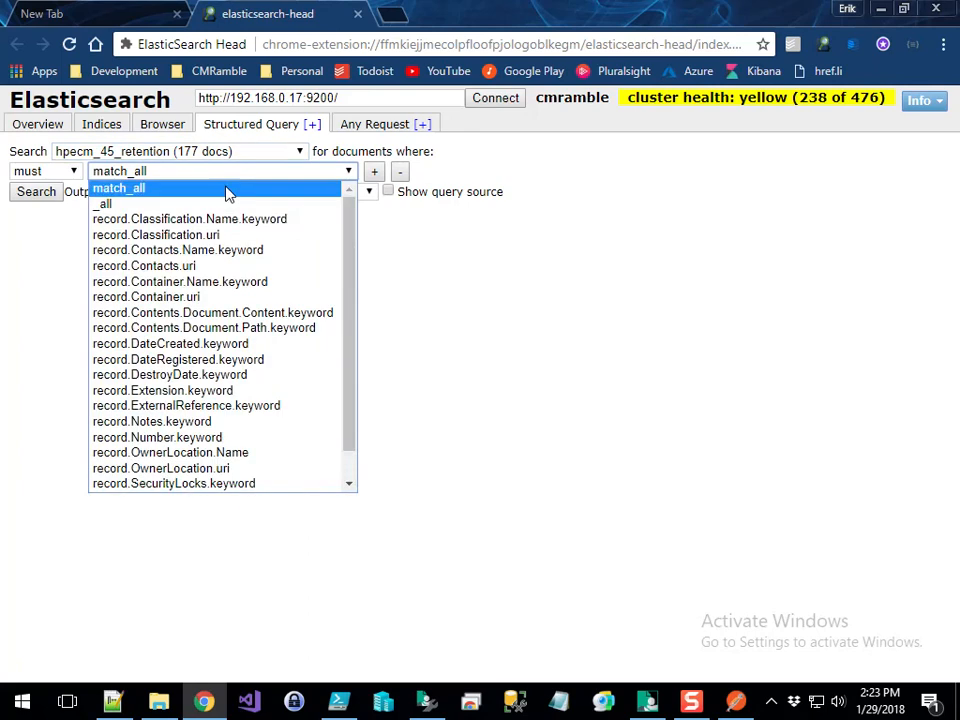
{"action": "scroll", "coordinate": [215, 488], "scroll_direction": "down", "scroll_amount": 1}
{"action": "left_click", "coordinate": [215, 484]}
{"action": "left_click", "coordinate": [522, 169]}
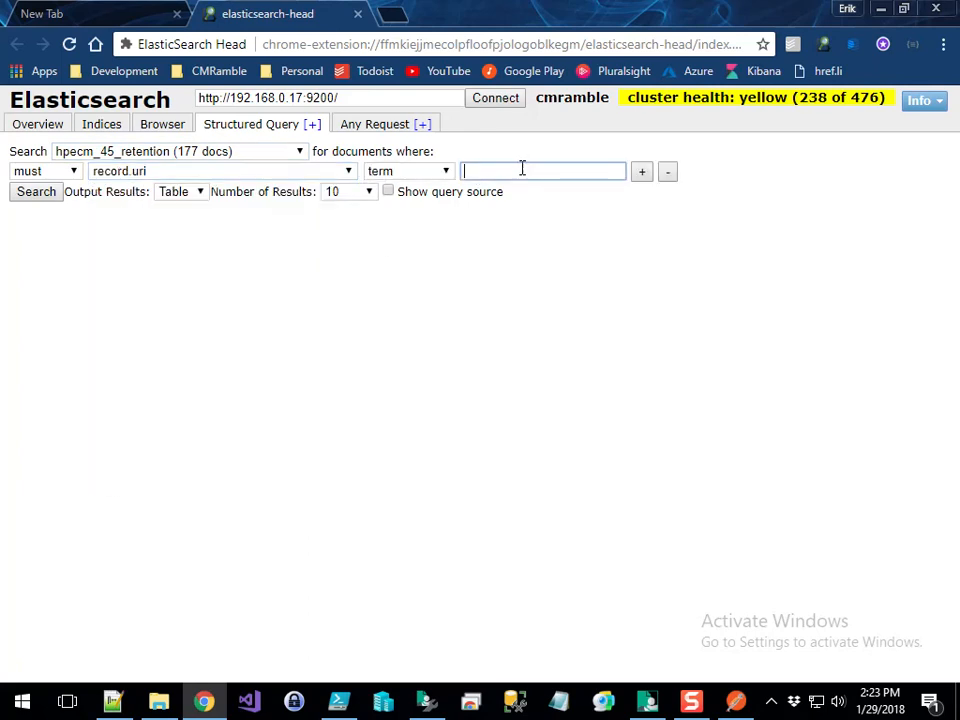
Step: Query the index for record.uri 294 with the results output as JSON
{"action": "left_click", "coordinate": [190, 171]}
{"action": "left_click", "coordinate": [208, 153]}
{"action": "left_click", "coordinate": [381, 264]}
{"action": "left_click", "coordinate": [176, 191]}
{"action": "left_click", "coordinate": [165, 223]}
{"action": "left_click", "coordinate": [48, 193]}
{"action": "scroll", "coordinate": [193, 349], "scroll_direction": "down", "scroll_amount": 5}
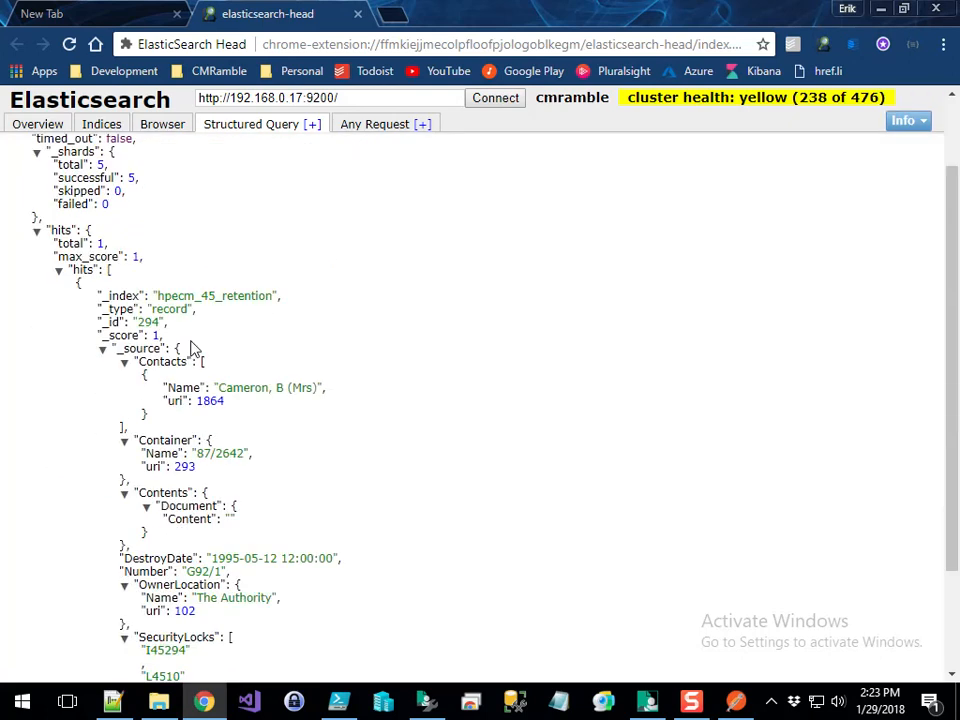
Step: Examine the returned JSON document's container, contents, destroy date and owner location fields
{"action": "left_click_drag", "start_coordinate": [131, 445], "coordinate": [300, 493]}
{"action": "left_click_drag", "start_coordinate": [188, 452], "coordinate": [276, 456]}
{"action": "left_click_drag", "start_coordinate": [118, 418], "coordinate": [393, 429]}
{"action": "left_click", "coordinate": [397, 412]}
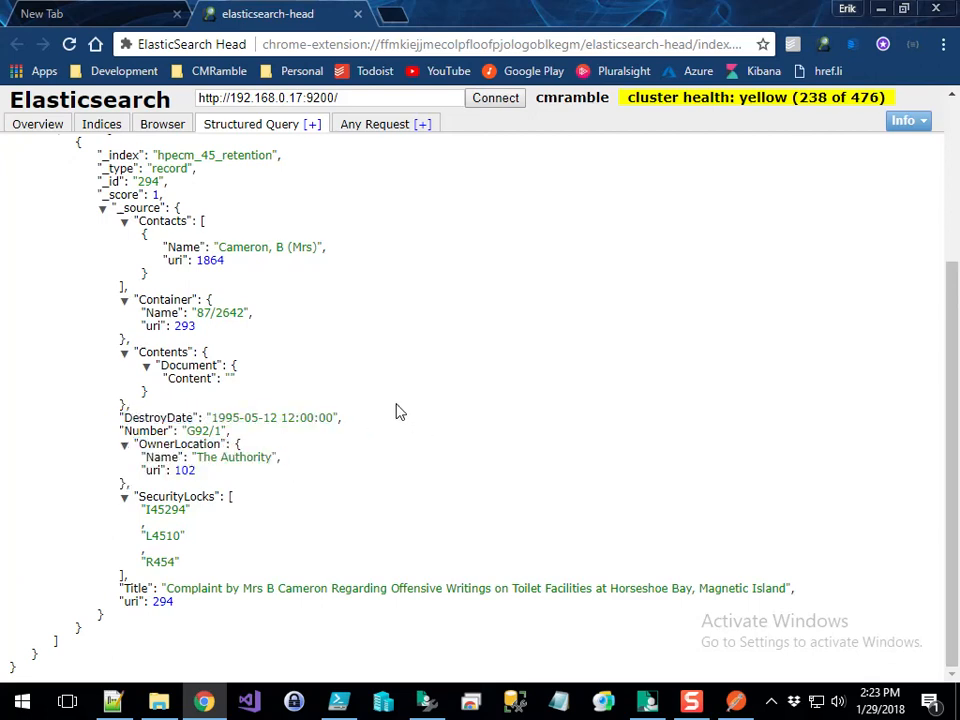
{"action": "scroll", "coordinate": [358, 348], "scroll_direction": "up", "scroll_amount": 3}
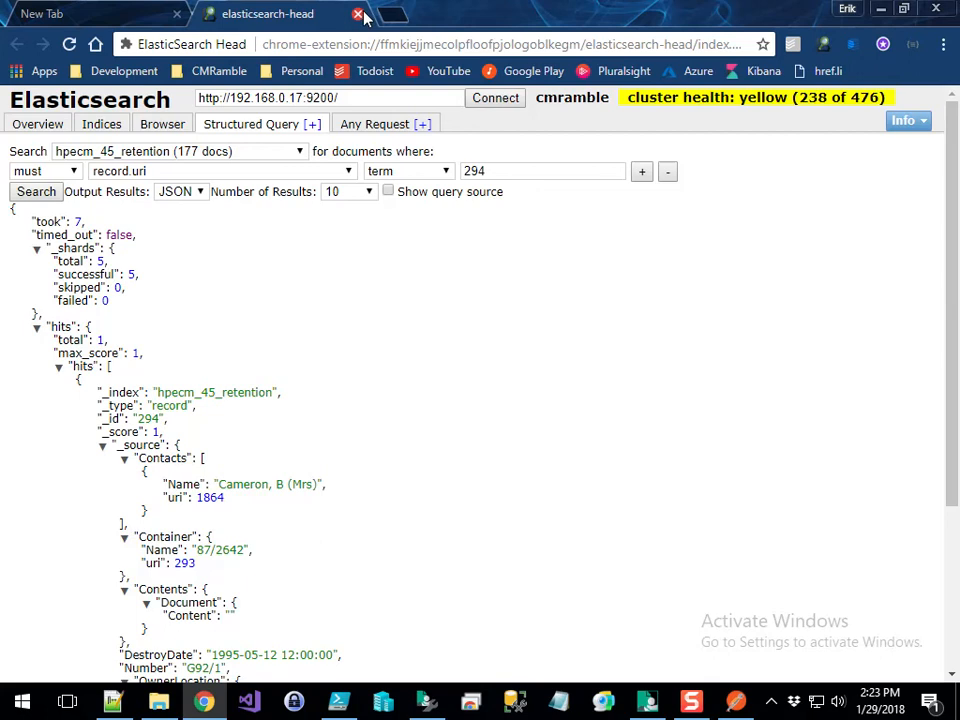
Step: Open Kibana's index patterns, make hpecm_45_retention the default pattern and refresh its field list
{"action": "left_click", "coordinate": [758, 71]}
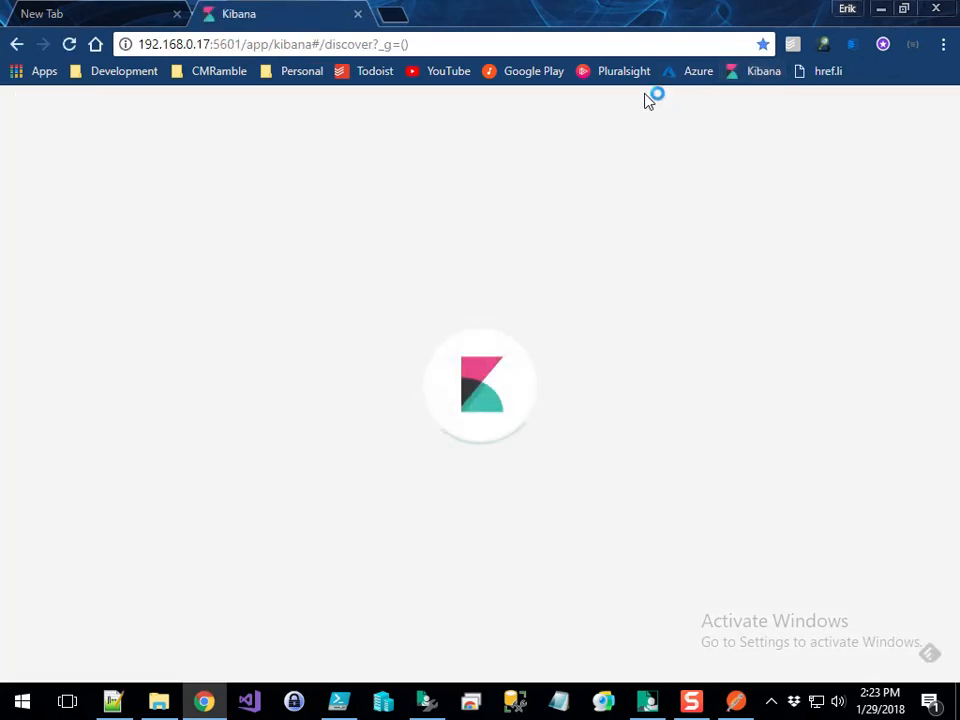
{"action": "left_click", "coordinate": [73, 352]}
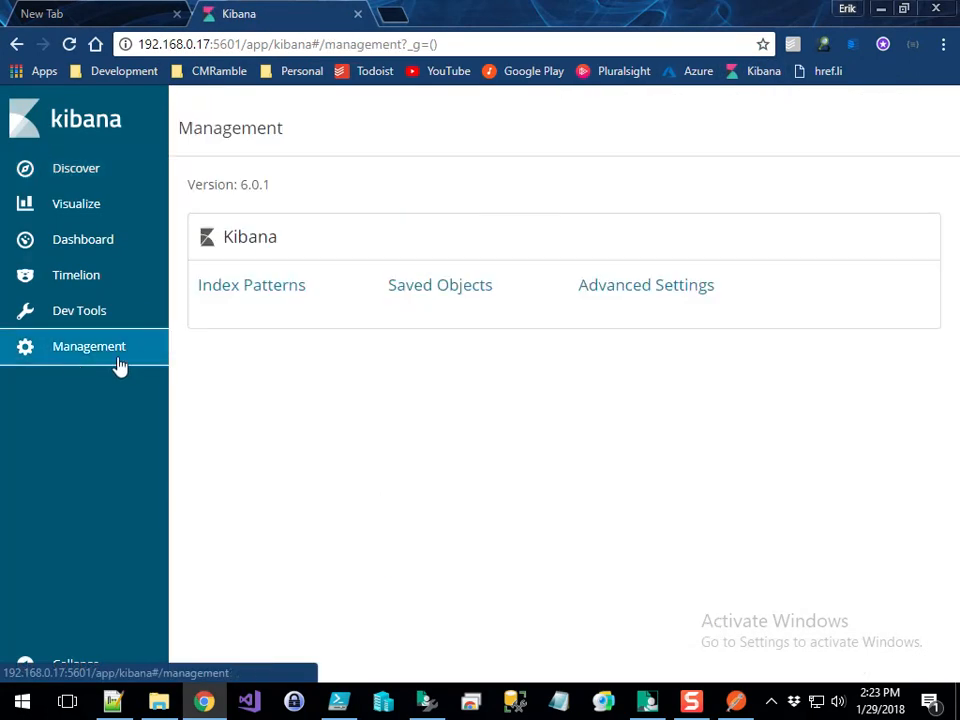
{"action": "left_click", "coordinate": [274, 288]}
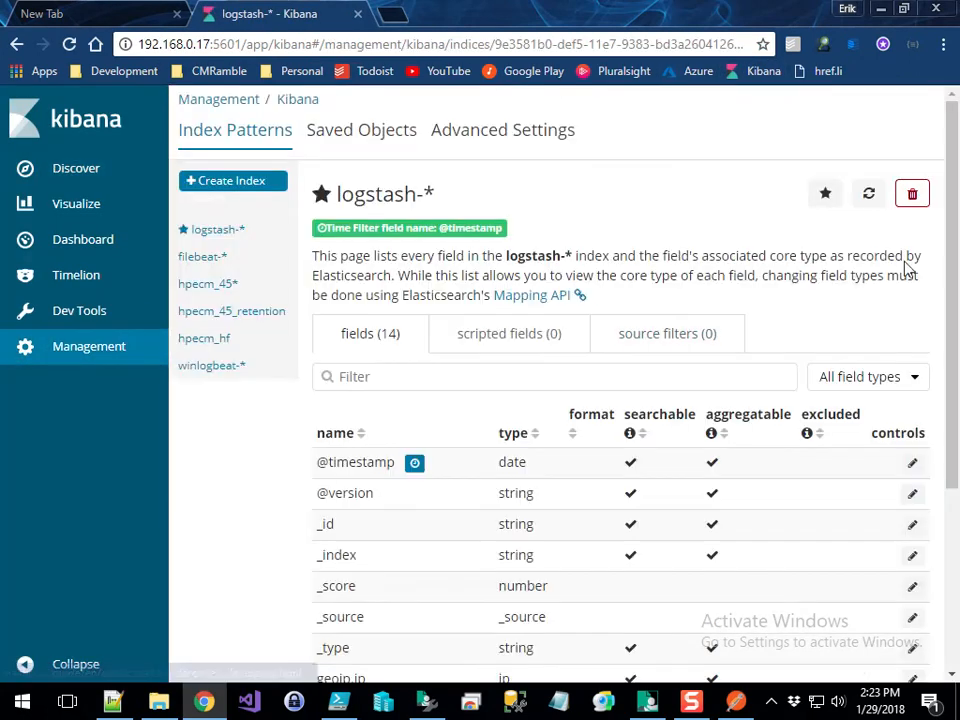
{"action": "left_click", "coordinate": [196, 288]}
{"action": "left_click", "coordinate": [252, 314]}
{"action": "left_click", "coordinate": [826, 194]}
{"action": "left_click", "coordinate": [869, 194]}
{"action": "left_click", "coordinate": [655, 398]}
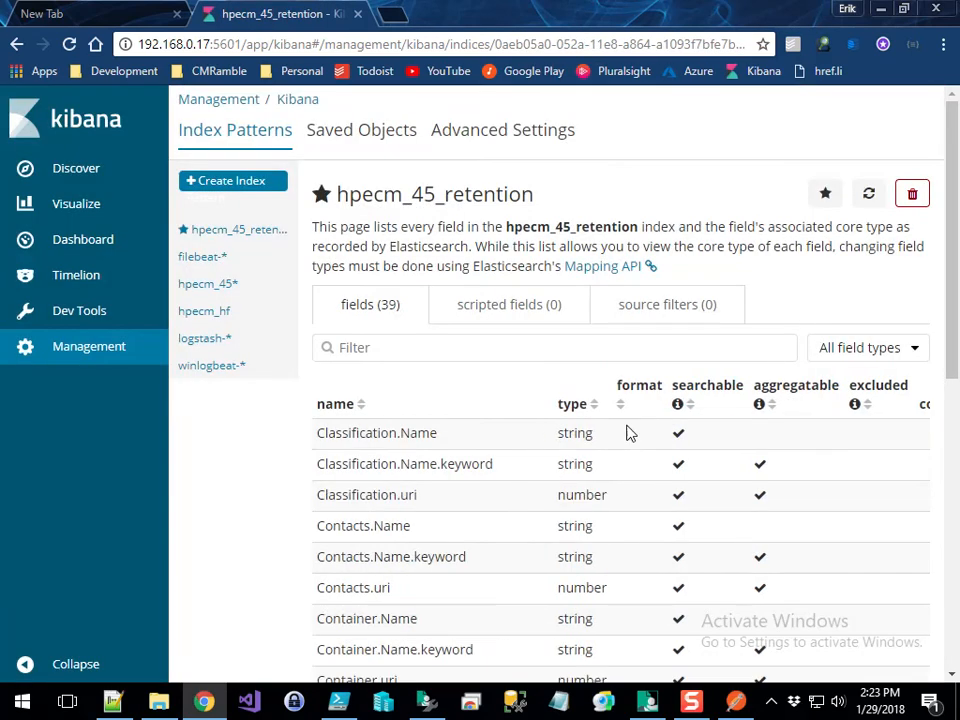
Step: Check the OwnerLocation.Name field's type and whether it is aggregatable on page 2 of the hpecm_45_retention field list
{"action": "scroll", "coordinate": [452, 461], "scroll_direction": "down", "scroll_amount": 10}
{"action": "left_click", "coordinate": [618, 644]}
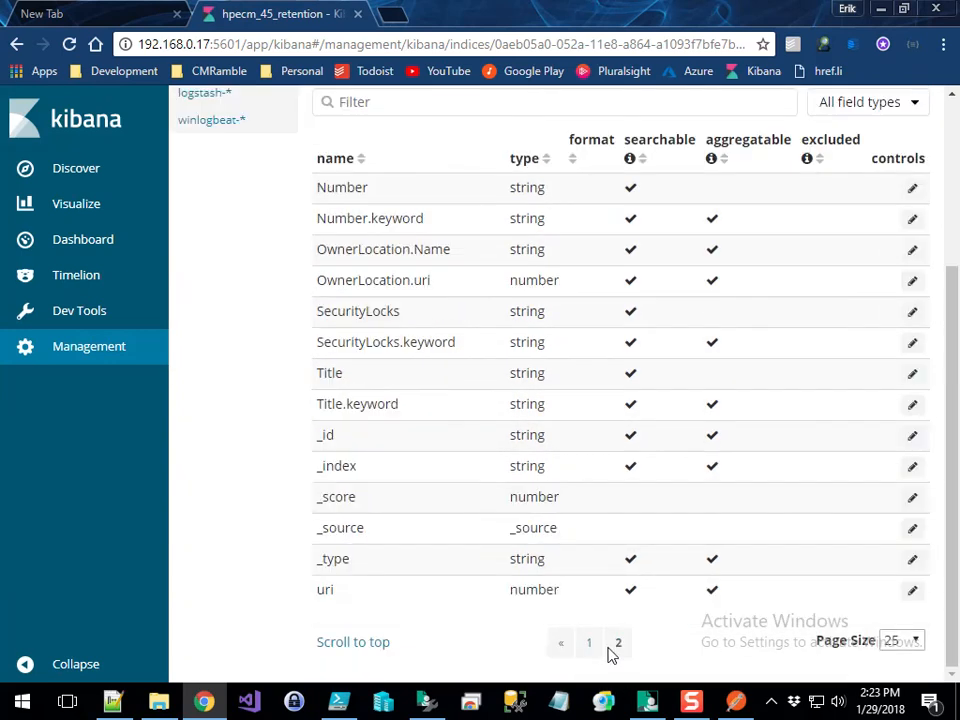
{"action": "scroll", "coordinate": [375, 340], "scroll_direction": "up", "scroll_amount": 3}
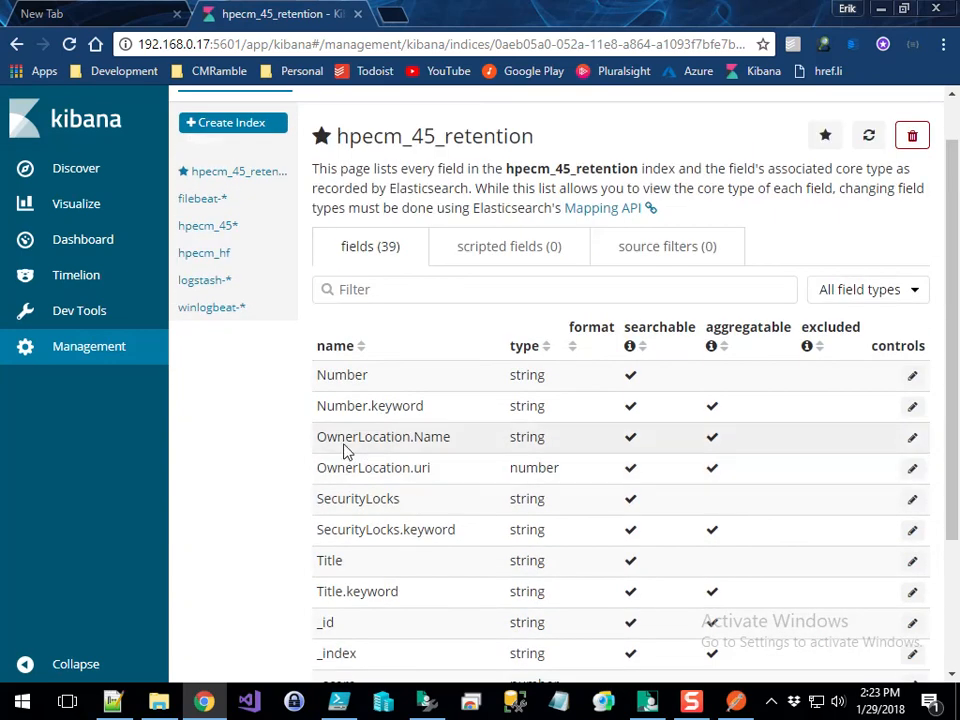
{"action": "left_click_drag", "start_coordinate": [344, 448], "coordinate": [724, 450]}
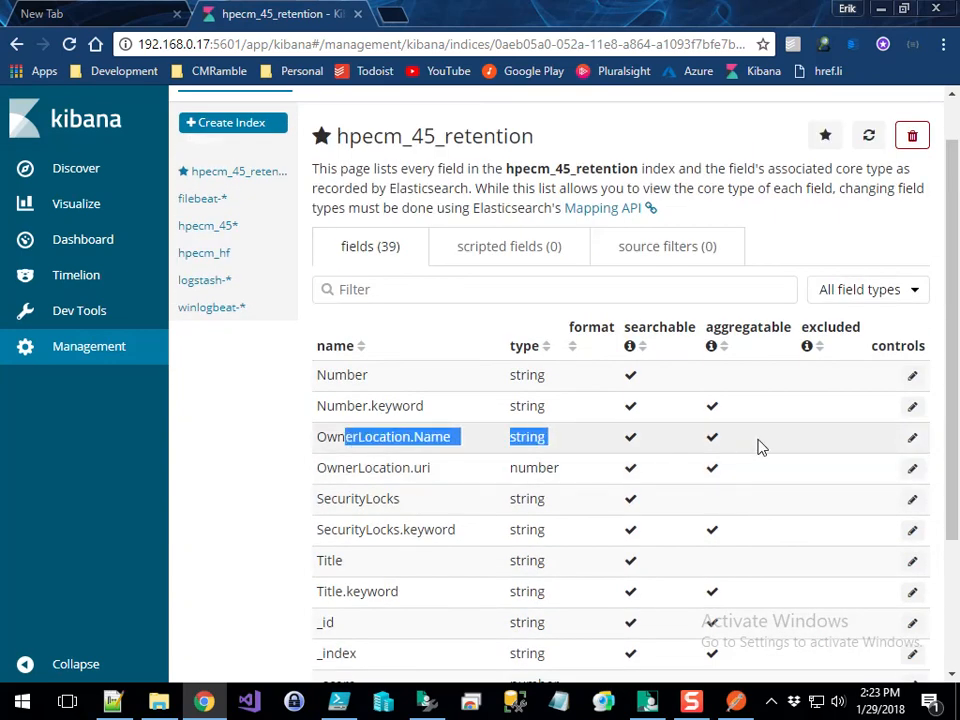
Step: Create a new horizontal bar visualization based on the hpecm_45_retention index
{"action": "left_click", "coordinate": [88, 168]}
{"action": "left_click", "coordinate": [80, 199]}
{"action": "left_click", "coordinate": [525, 294]}
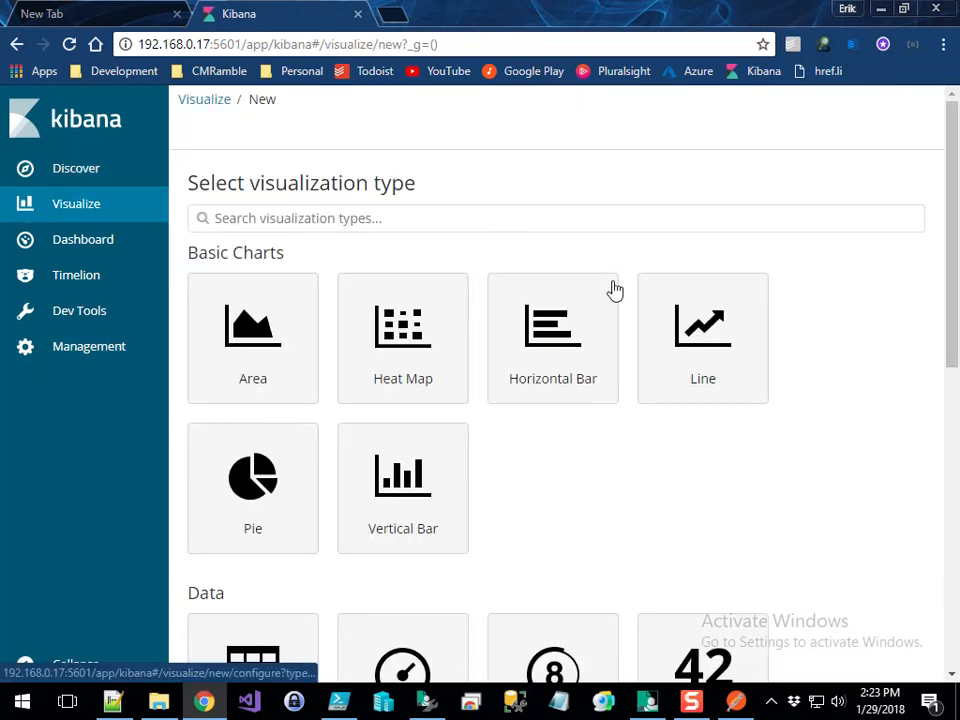
{"action": "left_click", "coordinate": [549, 358]}
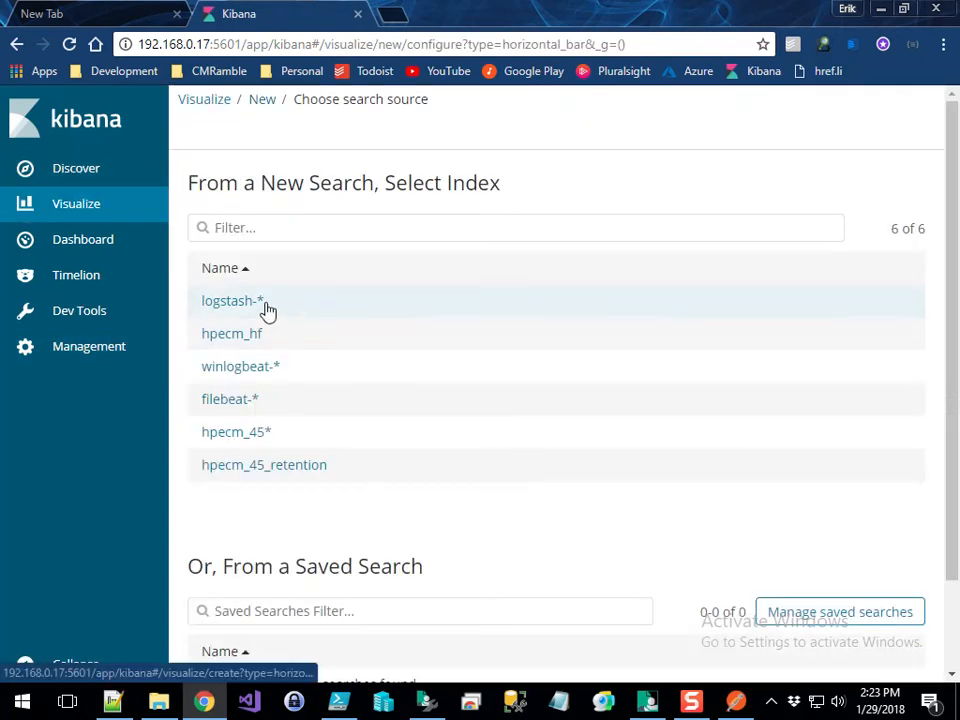
{"action": "left_click", "coordinate": [302, 468]}
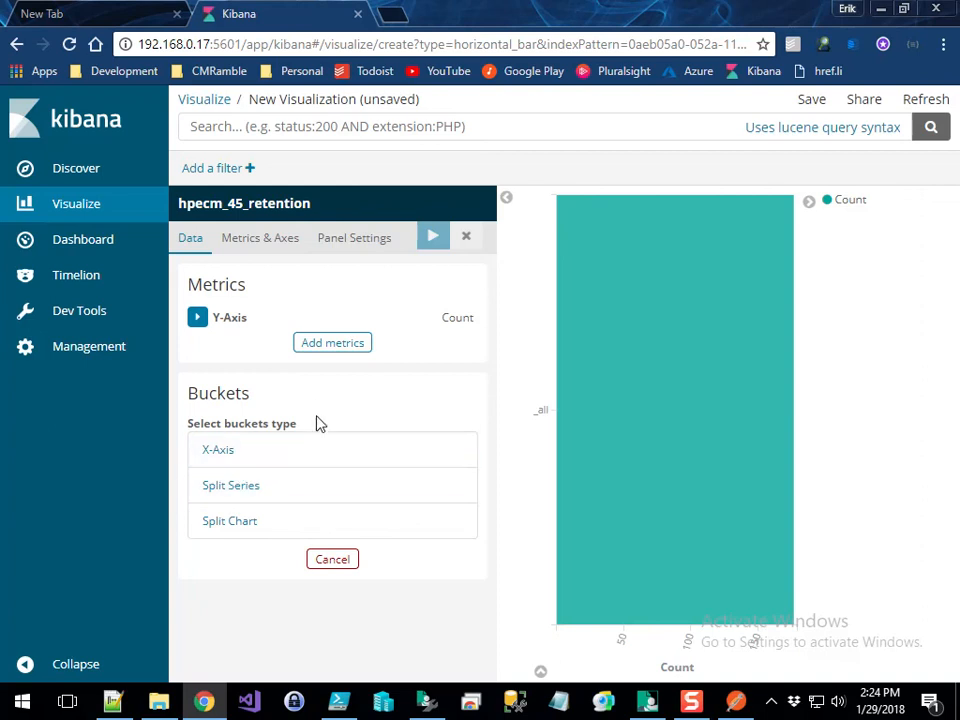
Step: Split the chart's series with a Terms aggregation on the OwnerLocation.Name field and apply the changes
{"action": "left_click", "coordinate": [258, 490]}
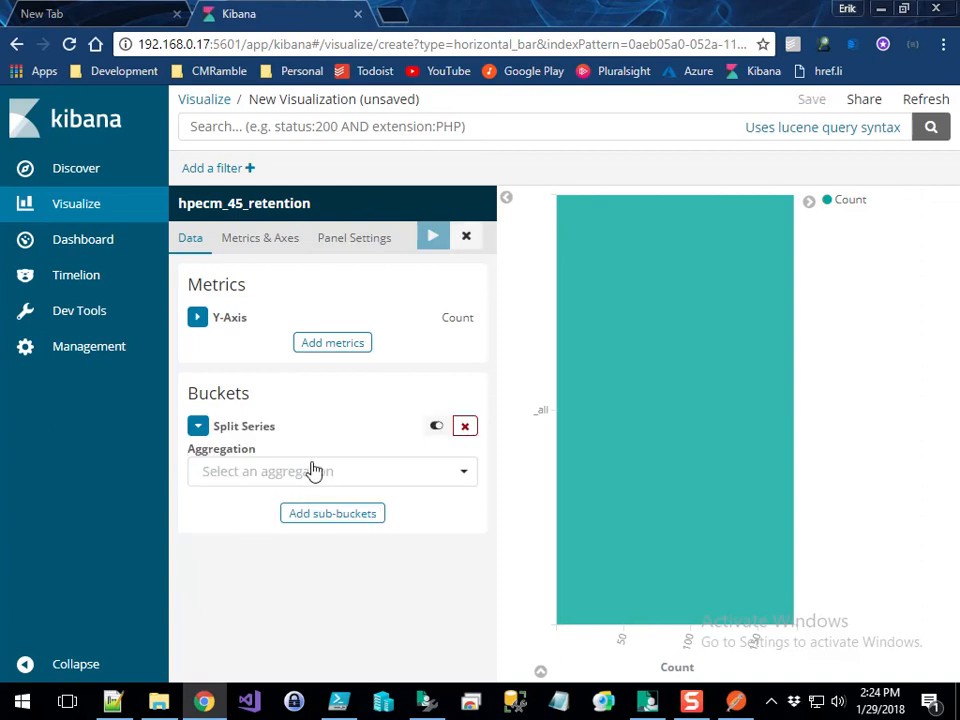
{"action": "left_click", "coordinate": [315, 468]}
{"action": "scroll", "coordinate": [341, 536], "scroll_direction": "down", "scroll_amount": 1}
{"action": "left_click", "coordinate": [289, 659]}
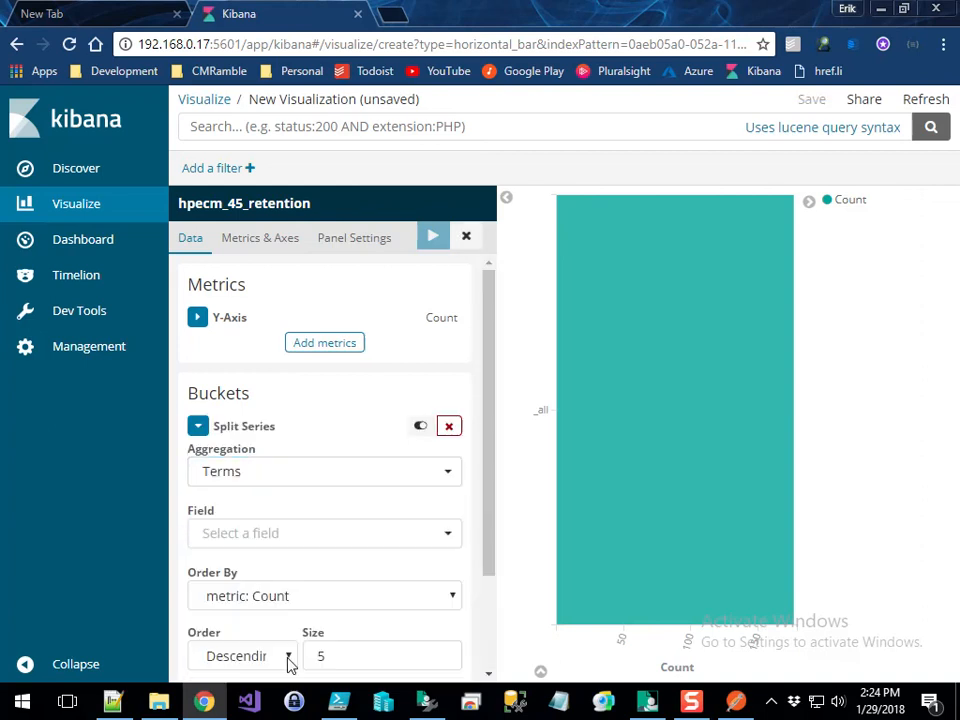
{"action": "left_click", "coordinate": [266, 533]}
{"action": "scroll", "coordinate": [317, 460], "scroll_direction": "down", "scroll_amount": 4}
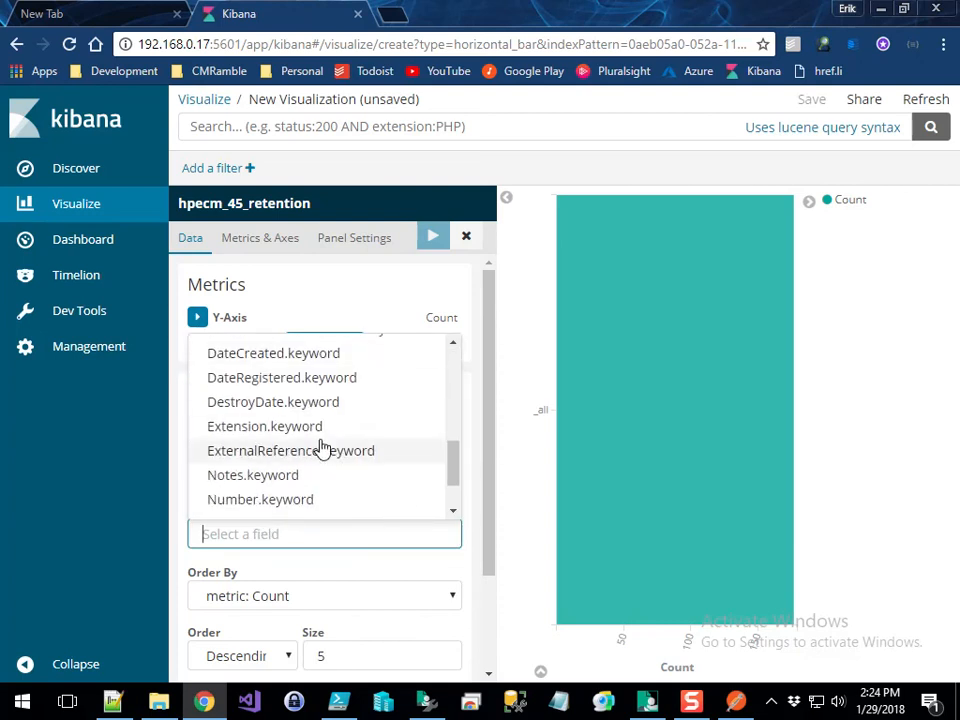
{"action": "scroll", "coordinate": [321, 449], "scroll_direction": "up", "scroll_amount": 1}
{"action": "scroll", "coordinate": [321, 443], "scroll_direction": "down", "scroll_amount": 2}
{"action": "left_click", "coordinate": [278, 455]}
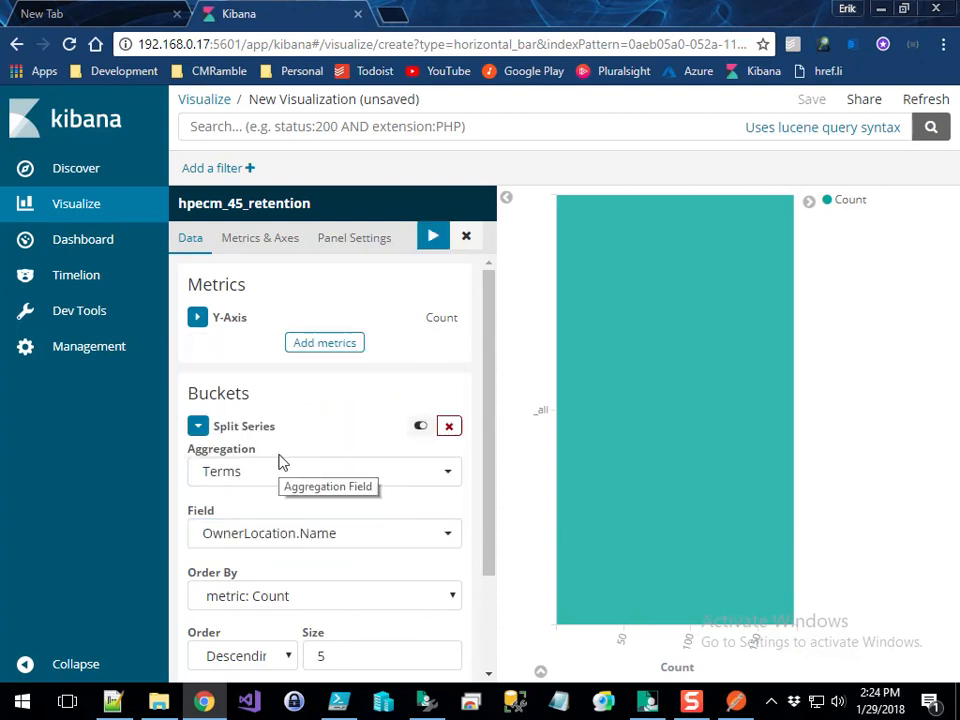
{"action": "left_click", "coordinate": [431, 238]}
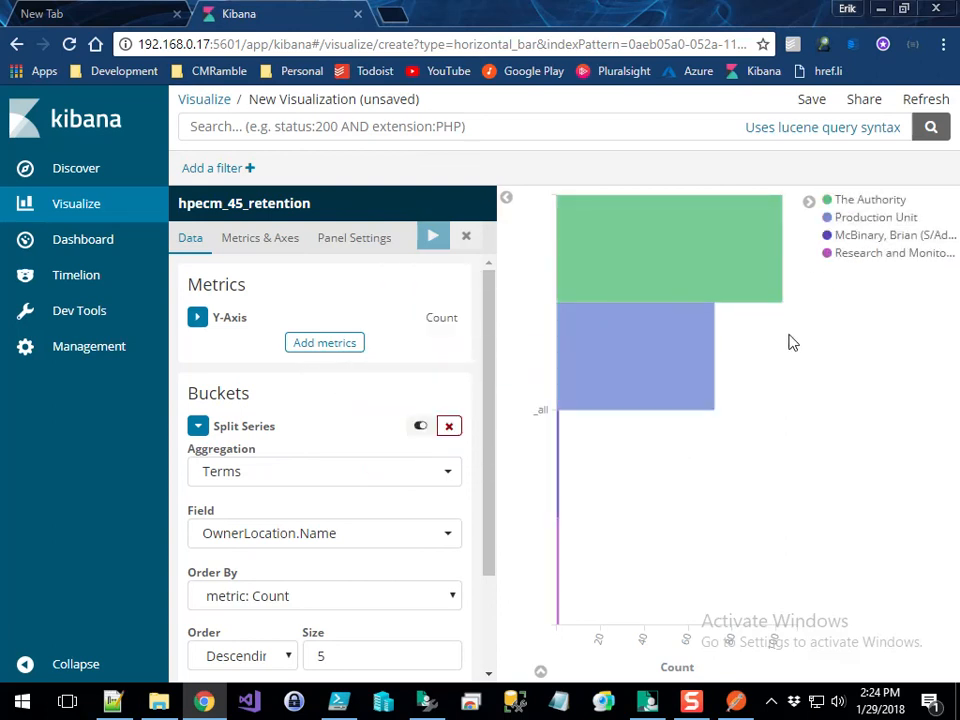
Step: Switch to Content Manager, review the index name in the Elasticsearch Reindex Records protocol settings, close them unchanged and return to the Kibana chart
{"action": "key", "text": "alt+Tab"}
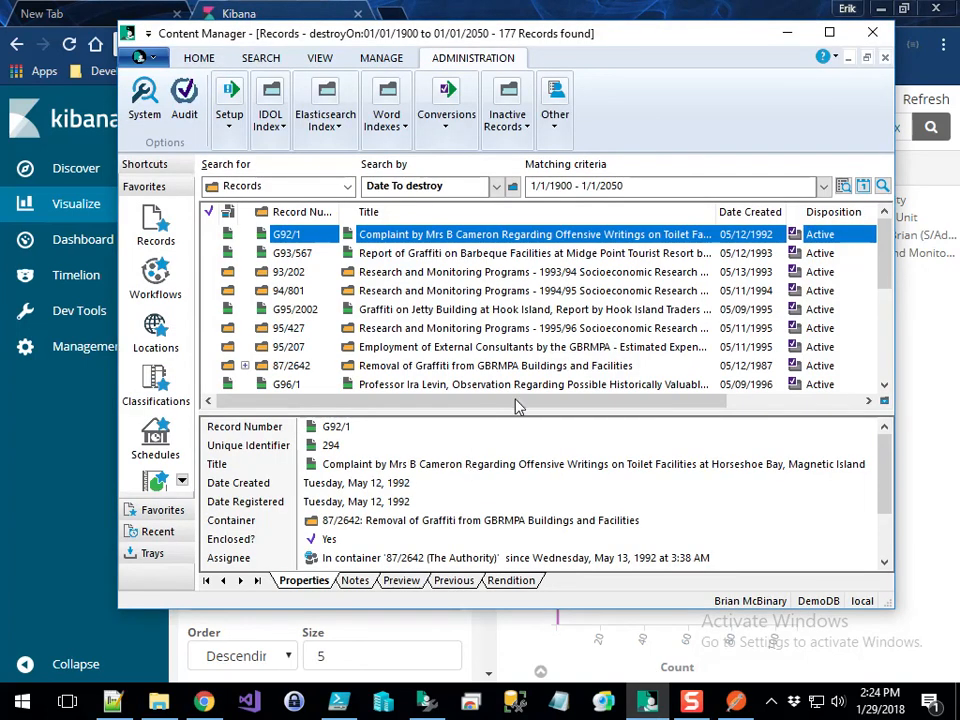
{"action": "double_click", "coordinate": [702, 38]}
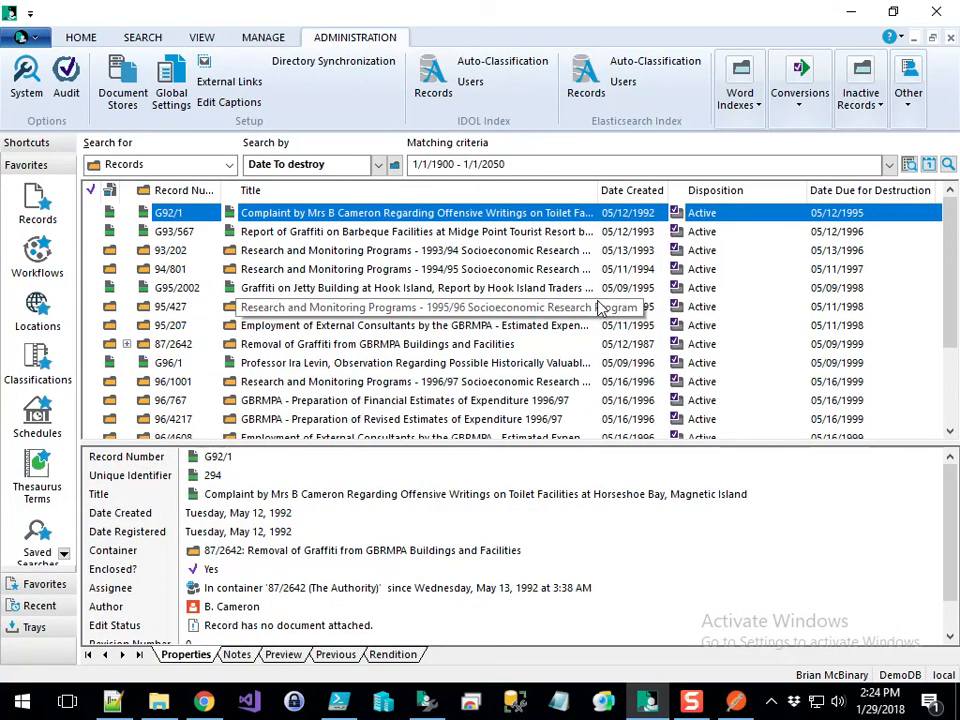
{"action": "left_click", "coordinate": [586, 78]}
{"action": "left_click", "coordinate": [354, 130]}
{"action": "left_click_drag", "start_coordinate": [411, 270], "coordinate": [345, 270]}
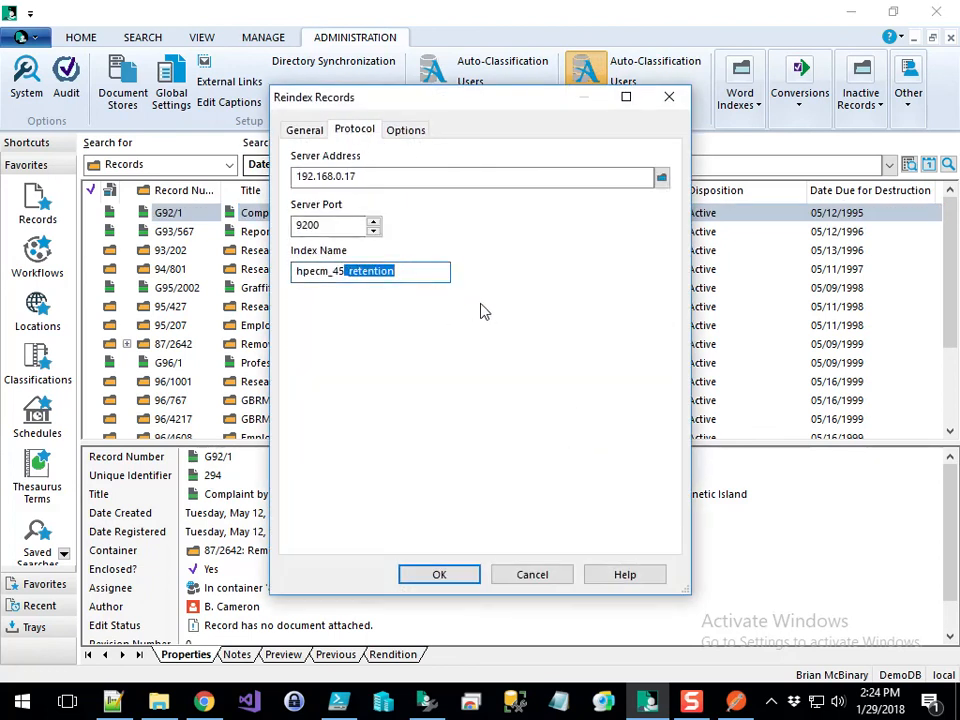
{"action": "left_click", "coordinate": [438, 272]}
{"action": "left_click", "coordinate": [683, 100]}
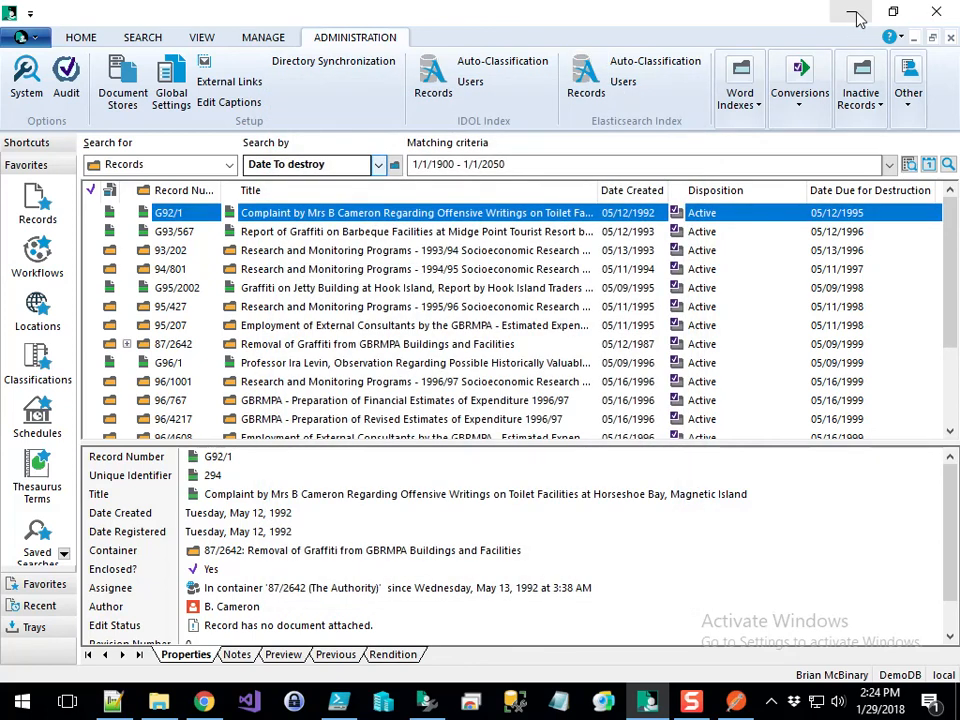
{"action": "left_click", "coordinate": [851, 12]}
{"action": "mouse_move", "coordinate": [562, 378]}
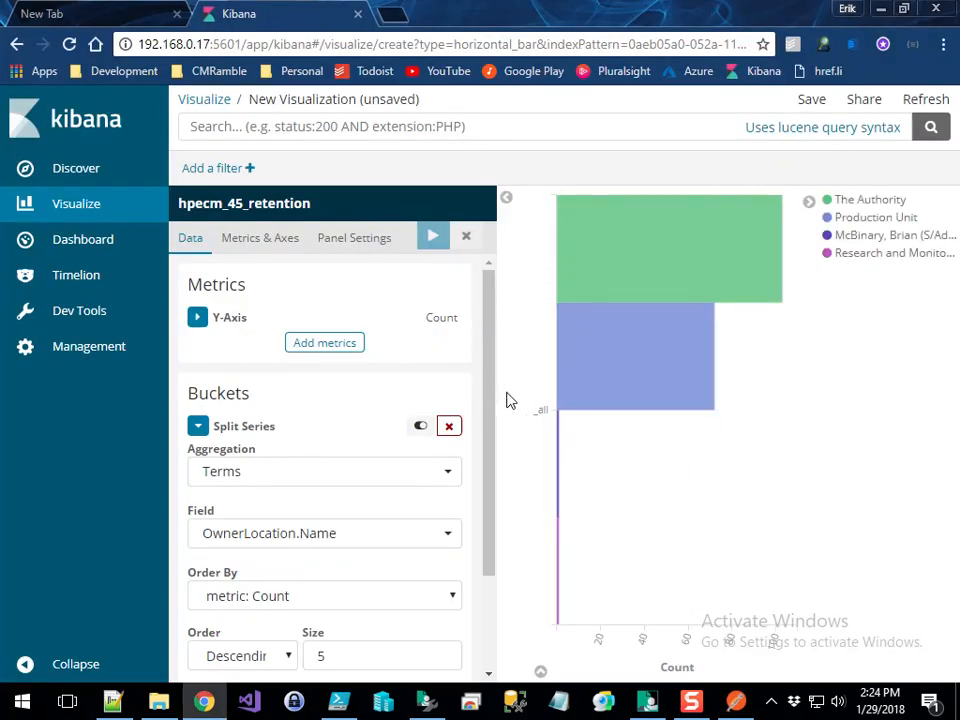